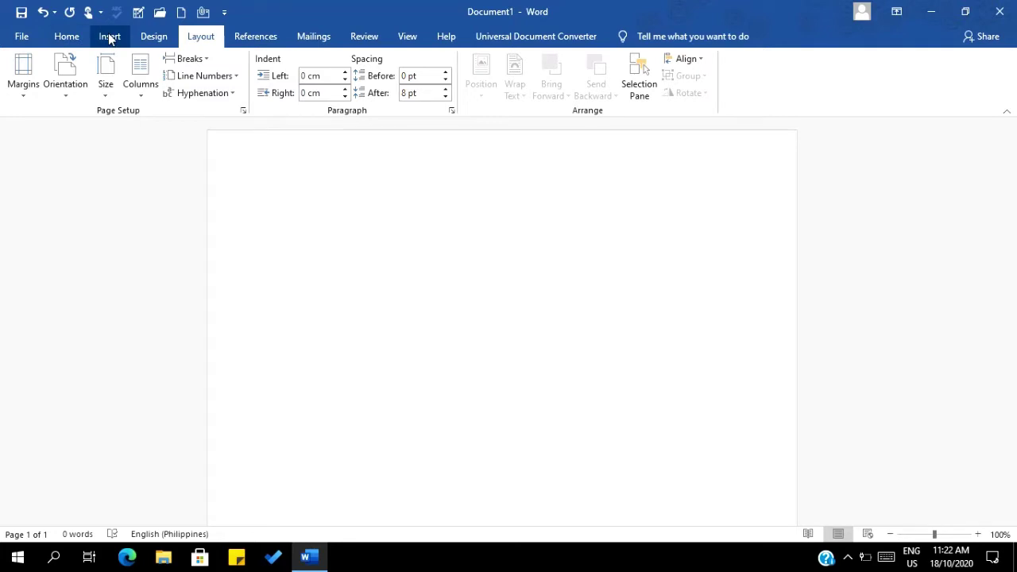
# - Draw an oval about 5.85 cm wide and 4.45 cm tall near the page's upper edge
pyautogui.click(109, 38)
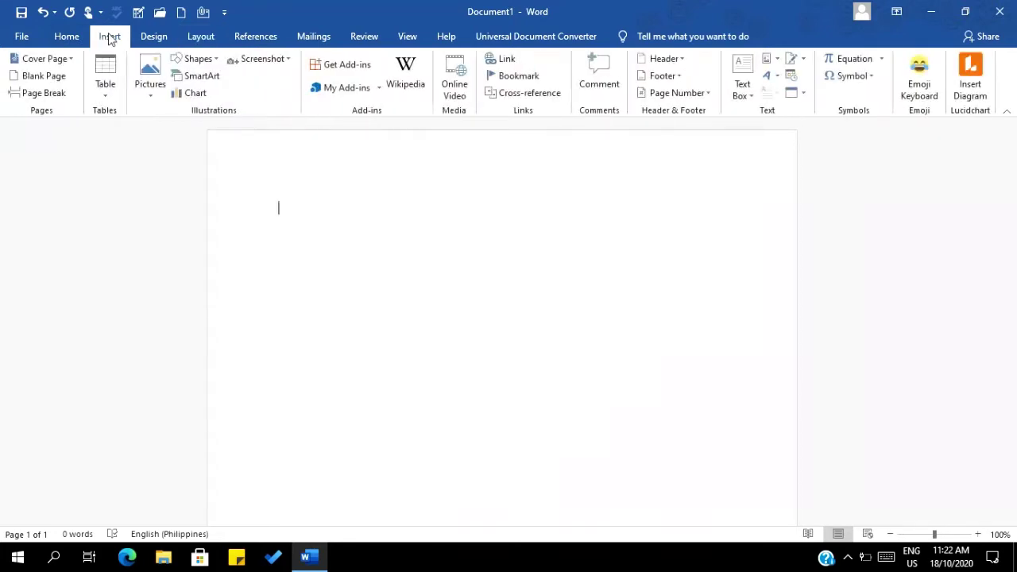
pyautogui.click(193, 62)
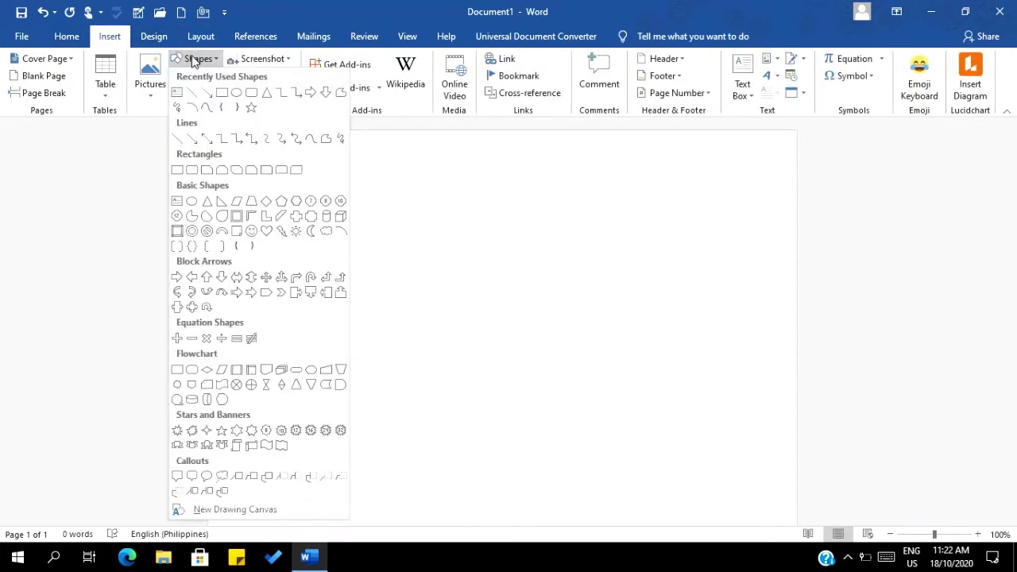
pyautogui.click(237, 96)
pyautogui.moveTo(309, 205); pyautogui.dragTo(473, 330)
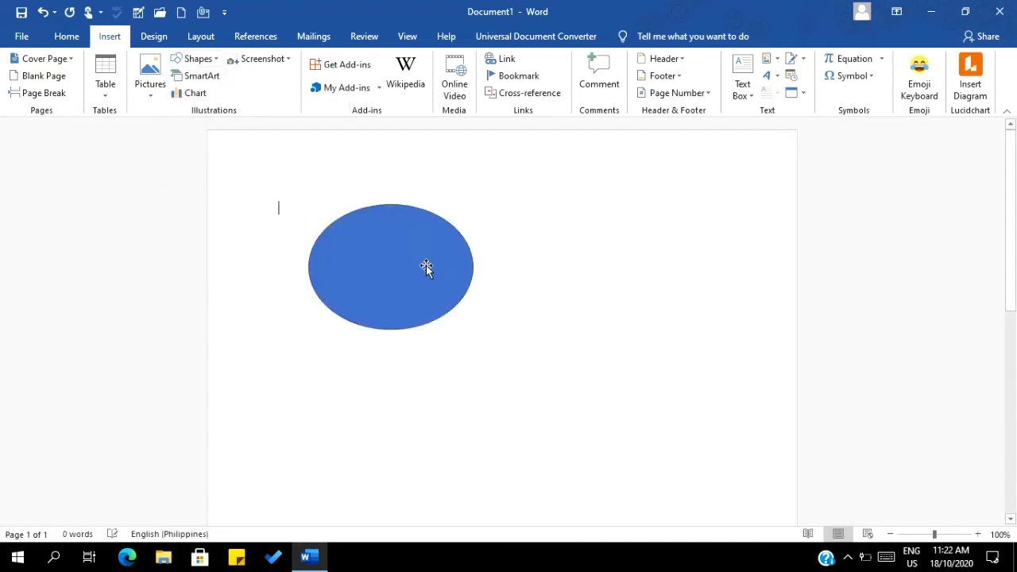
# - Remove the oval's outline and fill it with black
pyautogui.click(425, 266)
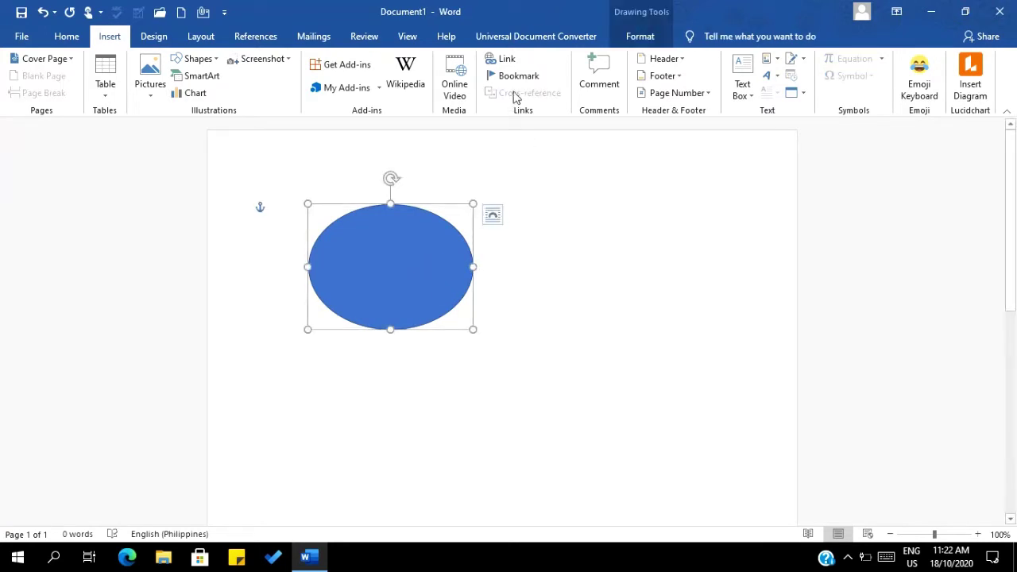
pyautogui.click(629, 41)
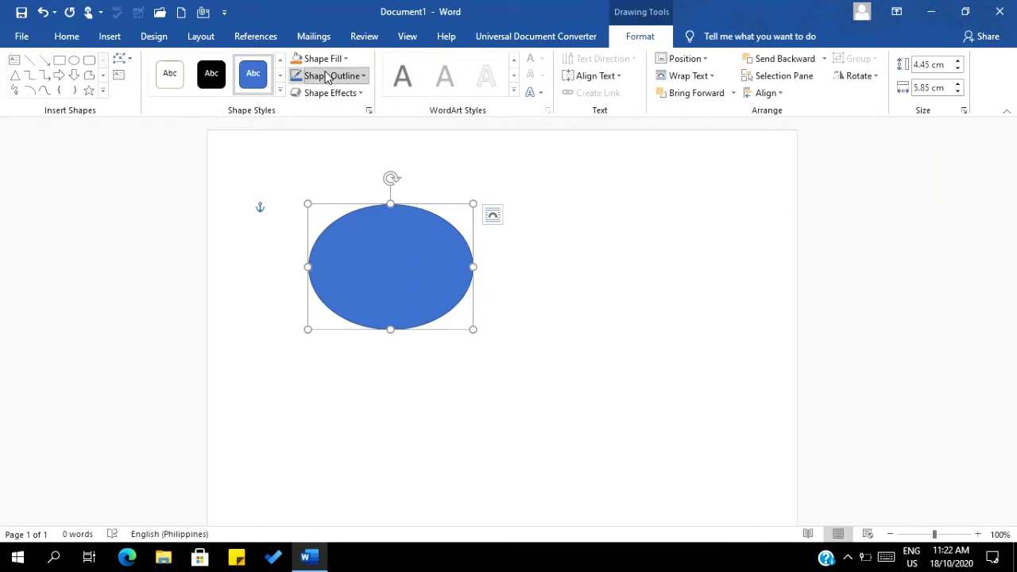
pyautogui.click(333, 76)
pyautogui.click(318, 208)
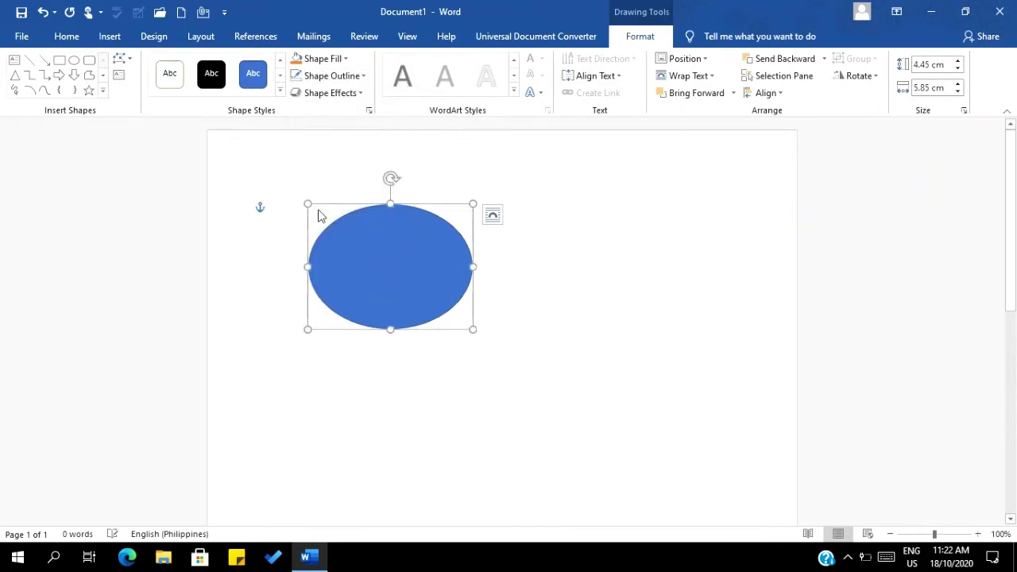
pyautogui.click(330, 59)
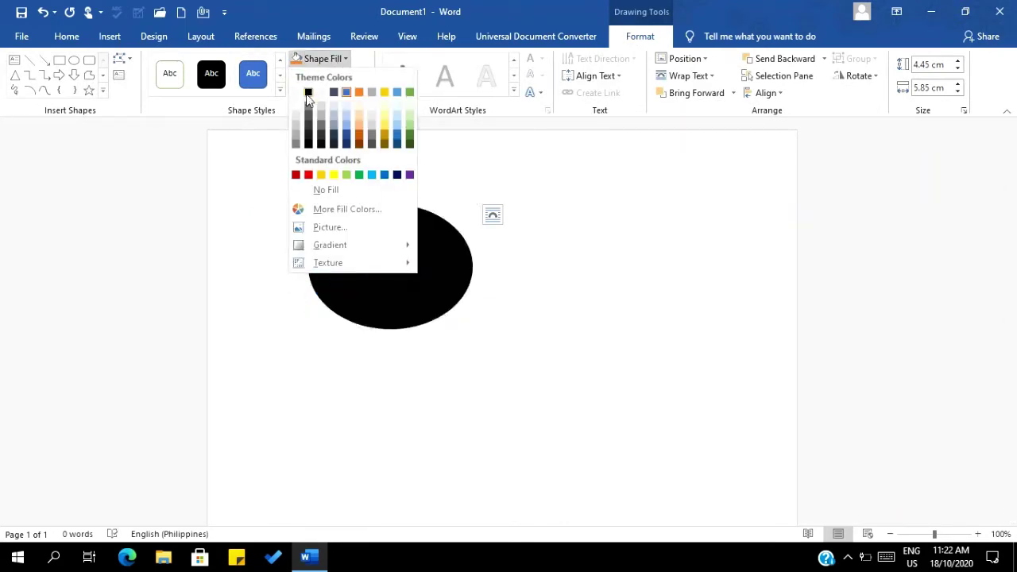
pyautogui.click(308, 93)
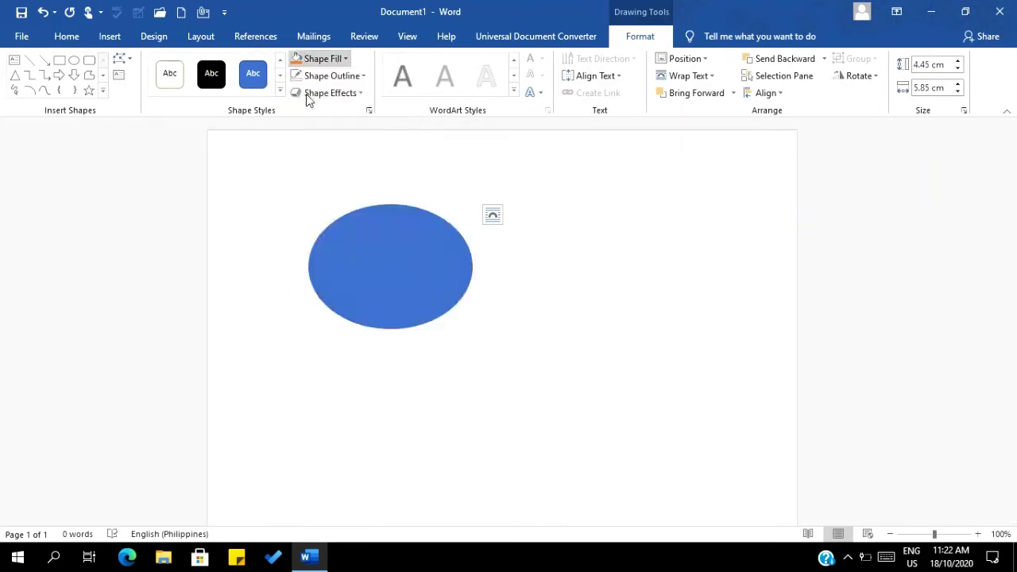
# - Set the oval's height and width to 10 cm each to make it a circle
pyautogui.click(927, 64)
pyautogui.write('1')
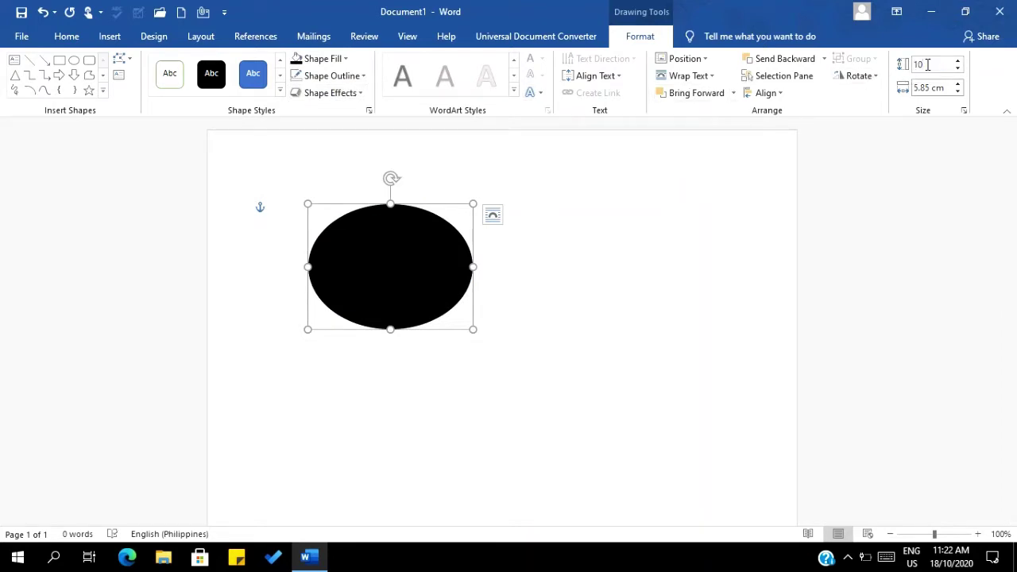
pyautogui.write('0')
pyautogui.click(925, 89)
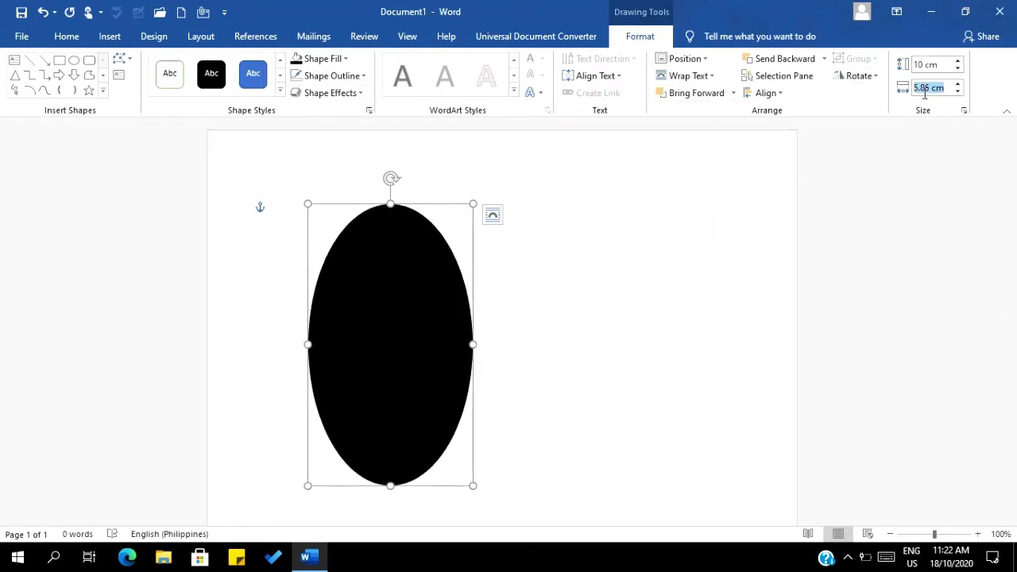
pyautogui.write('10')
pyautogui.press('Return')
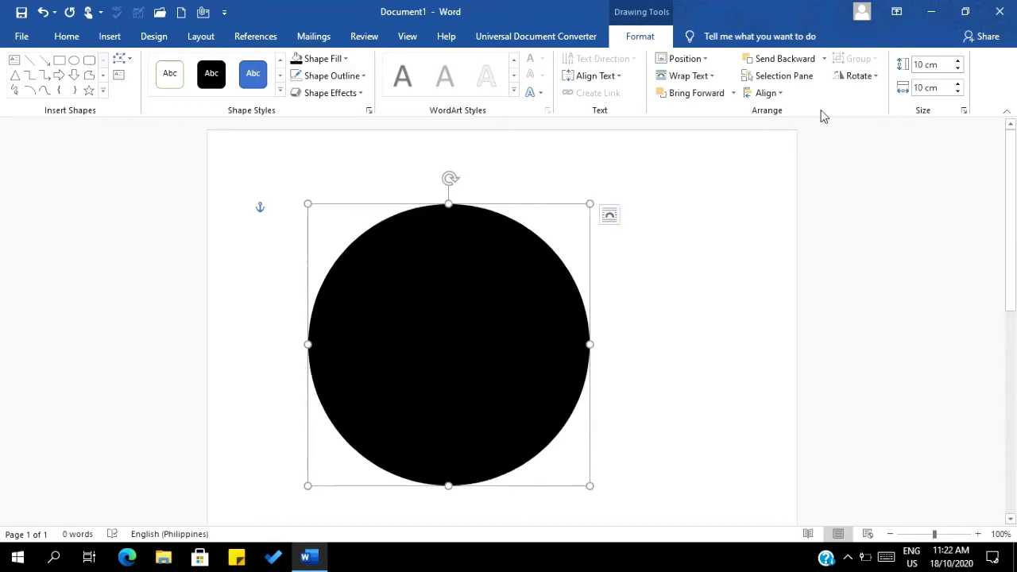
# - Move the black circle to the horizontal centre of the page, near mid-height
pyautogui.click(892, 534)
pyautogui.click(892, 534)
pyautogui.click(892, 535)
pyautogui.click(892, 535)
pyautogui.click(892, 535)
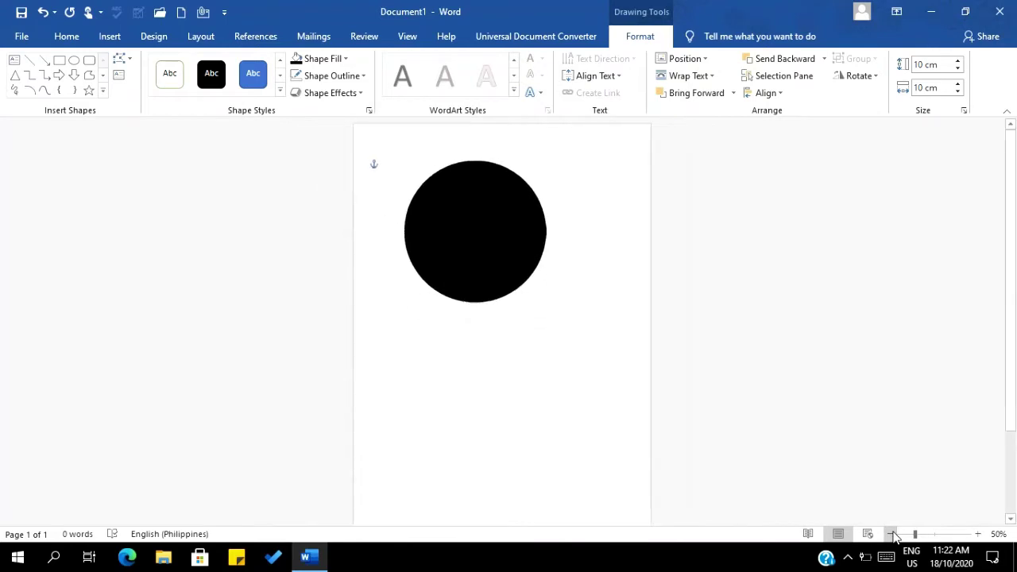
pyautogui.click(456, 240)
pyautogui.moveTo(477, 227); pyautogui.dragTo(502, 280)
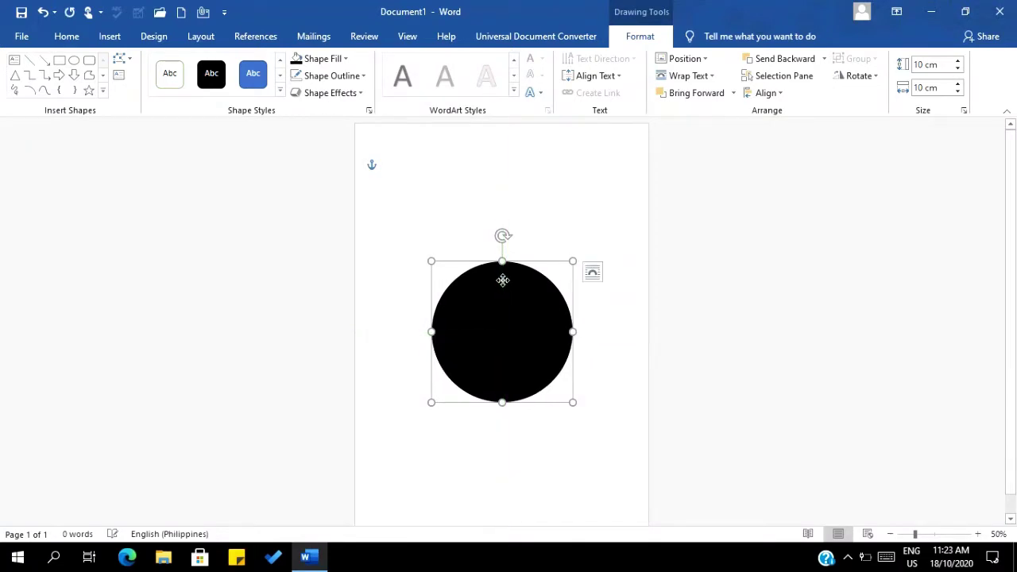
# - Draw a block arc about 9.53 cm wide and 7.73 cm tall over the upper part of the black circle
pyautogui.click(67, 37)
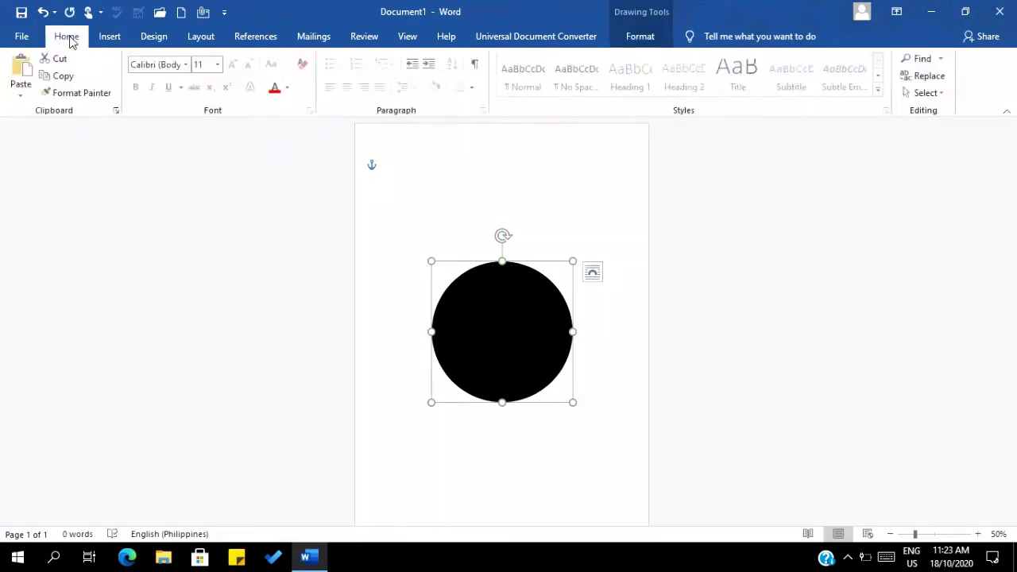
pyautogui.click(112, 36)
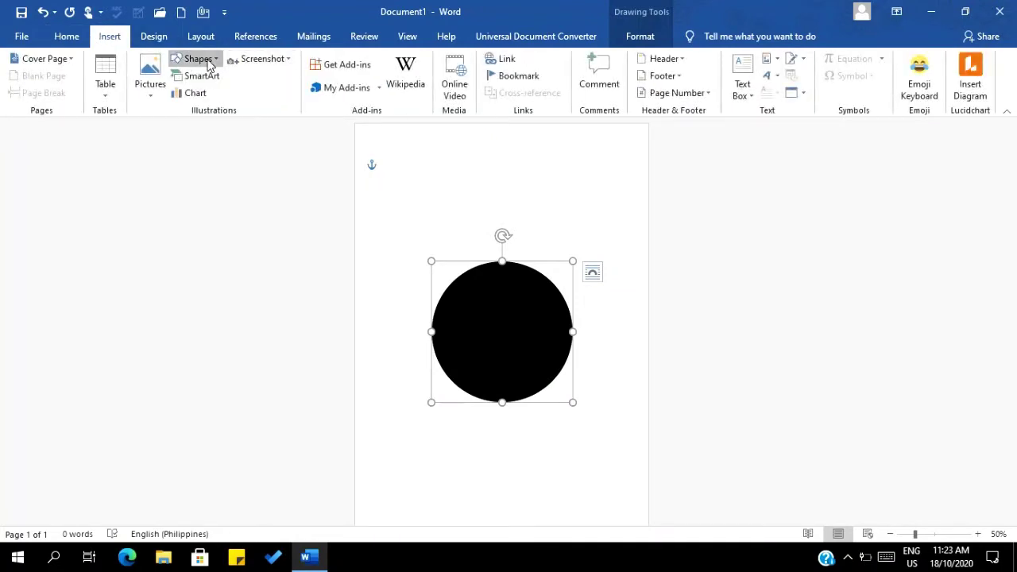
pyautogui.click(208, 64)
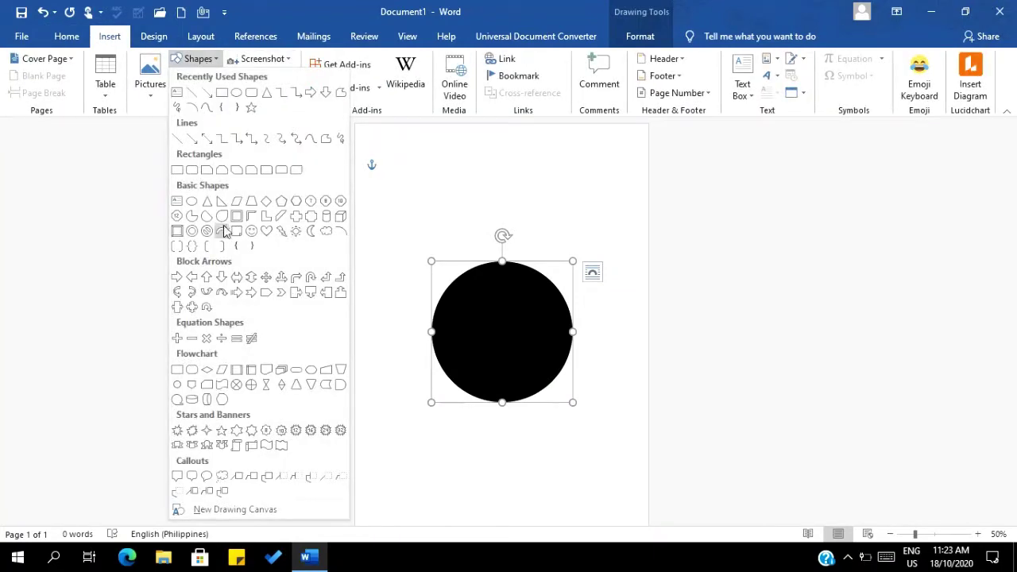
pyautogui.click(224, 231)
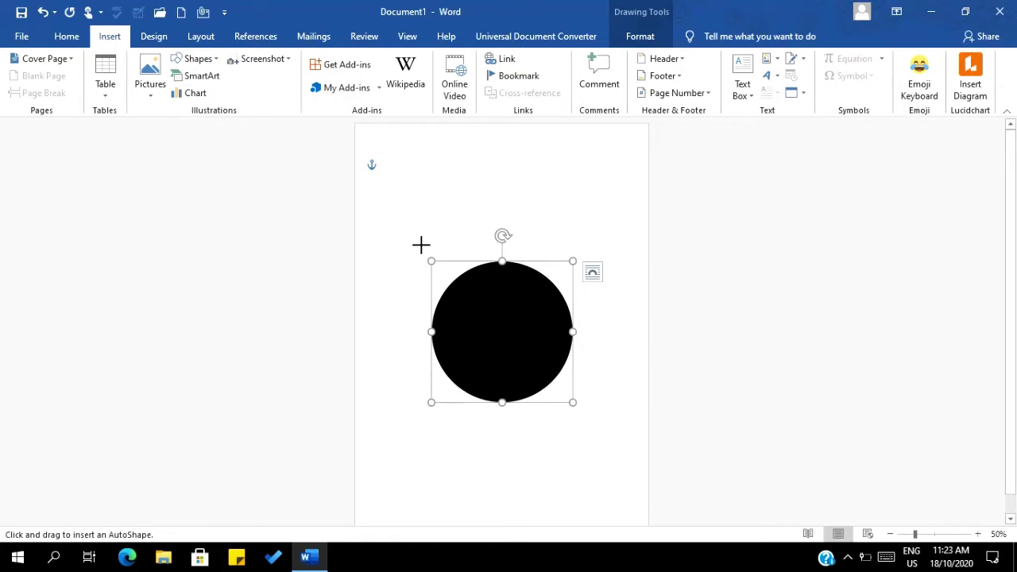
pyautogui.moveTo(421, 245); pyautogui.dragTo(556, 354)
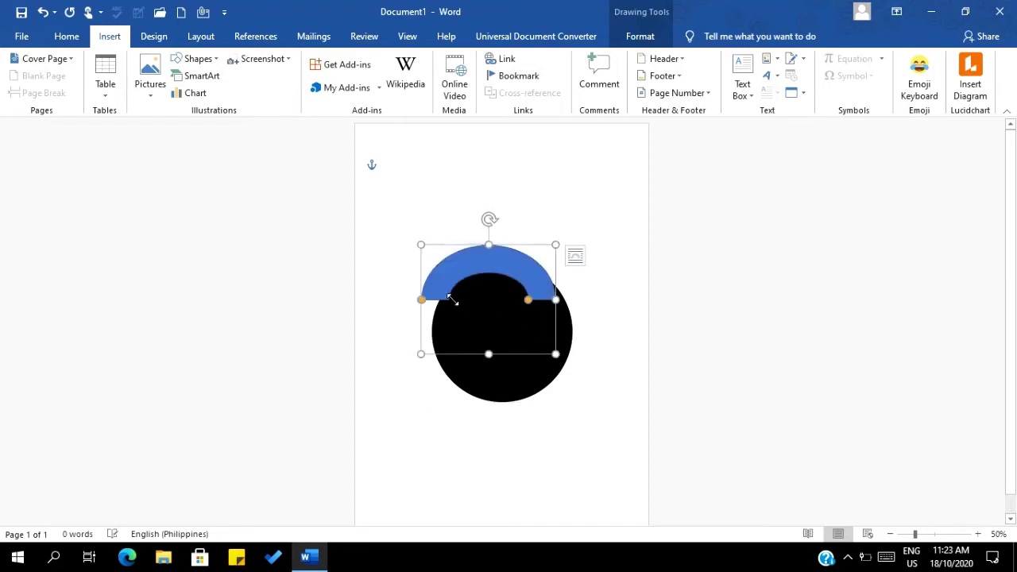
# - Shorten the block arc at its left end, and undo a trial thinning of its band
pyautogui.moveTo(422, 300); pyautogui.dragTo(445, 257)
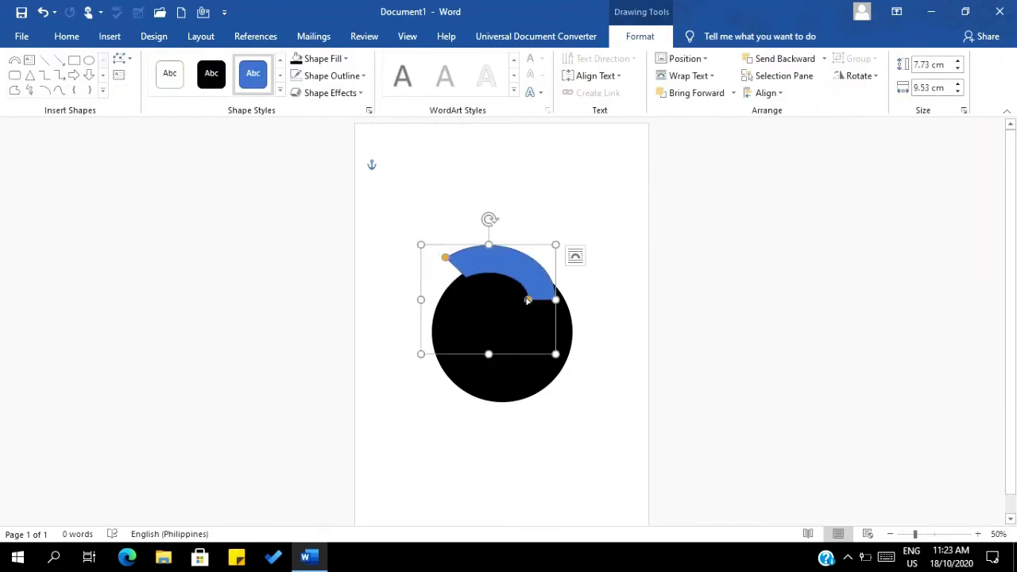
pyautogui.moveTo(527, 300)
pyautogui.mouseDown()
pyautogui.moveTo(514, 321)
pyautogui.moveTo(539, 292)
pyautogui.mouseUp()
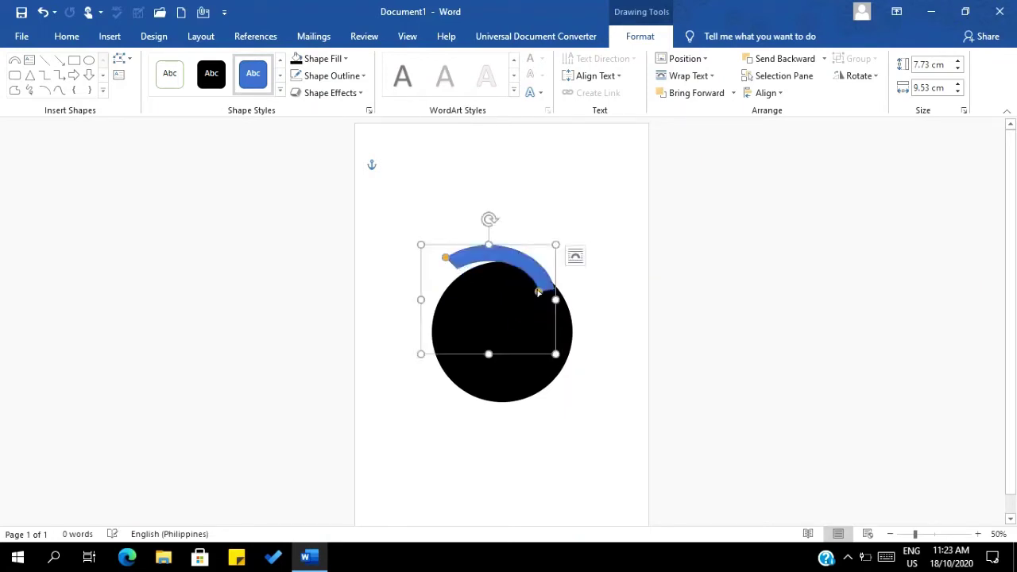
pyautogui.click(43, 12)
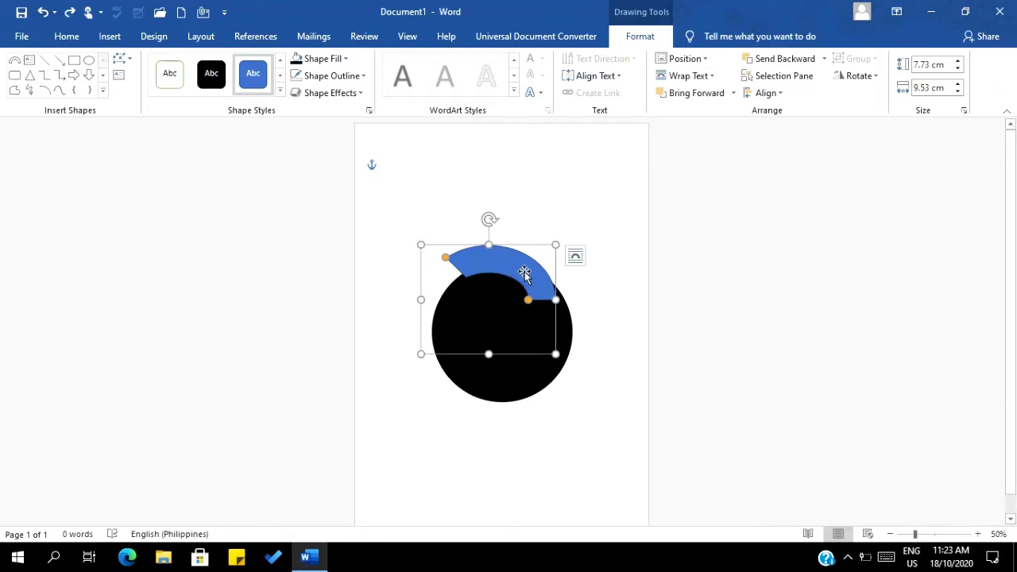
# - Shift the block arc to the circle's upper right, enlarge it to about 11.91 by 11.85 cm, and thin its band slightly
pyautogui.moveTo(524, 273); pyautogui.dragTo(564, 272)
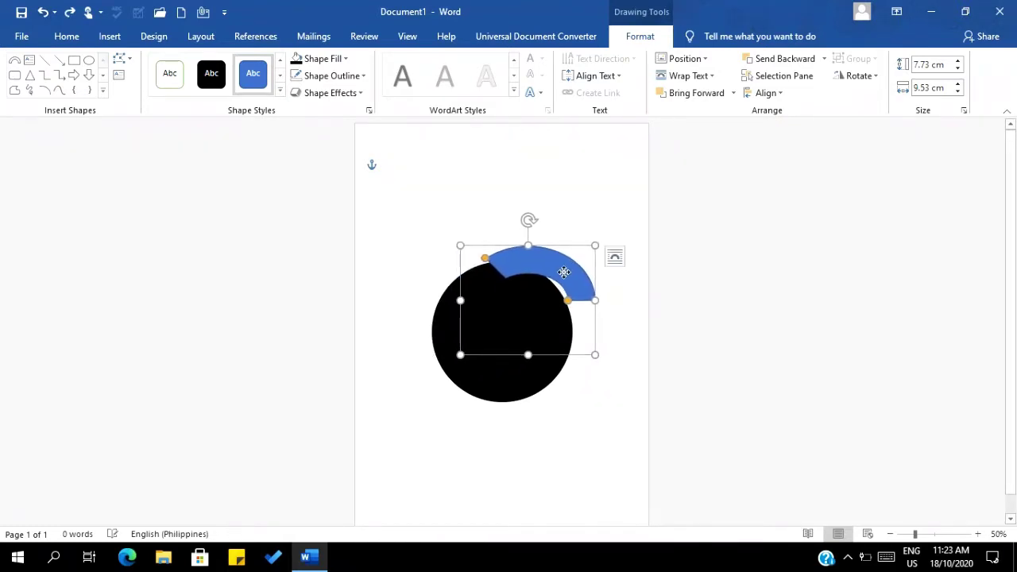
pyautogui.moveTo(595, 355); pyautogui.dragTo(617, 413)
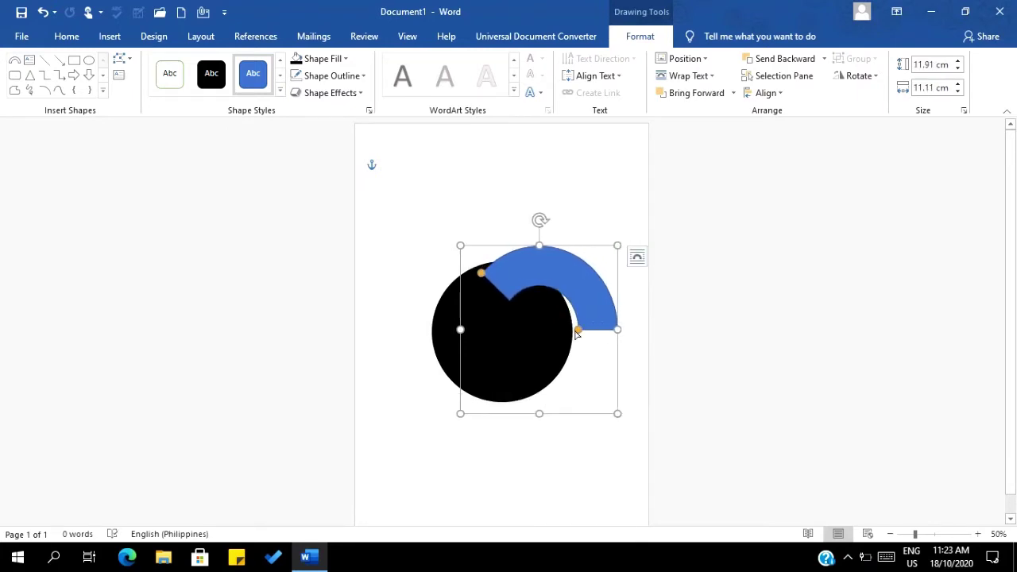
pyautogui.moveTo(579, 332)
pyautogui.mouseDown()
pyautogui.moveTo(601, 318)
pyautogui.moveTo(586, 330)
pyautogui.mouseUp()
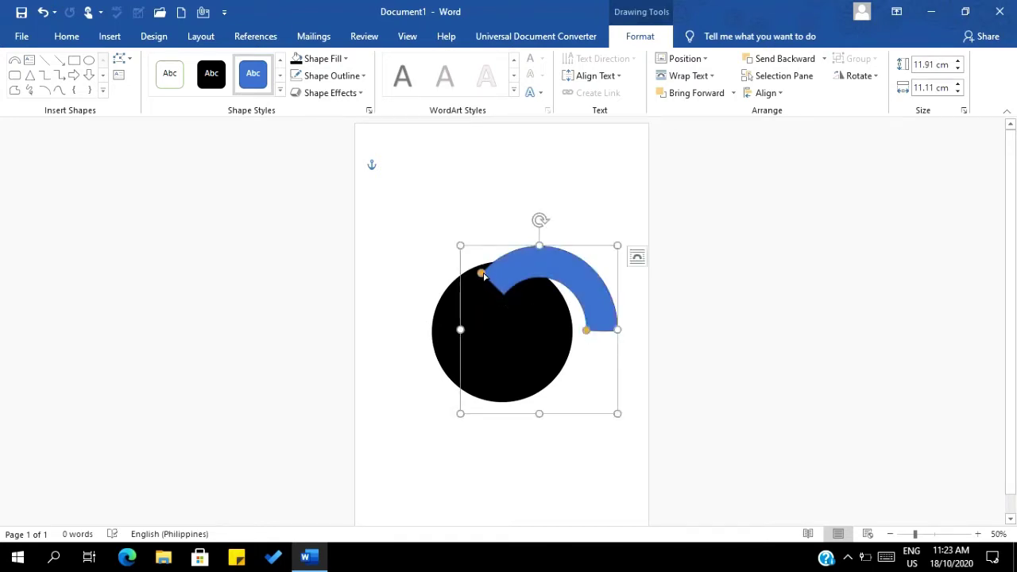
pyautogui.moveTo(484, 276)
pyautogui.mouseDown()
pyautogui.moveTo(470, 275)
pyautogui.moveTo(481, 272)
pyautogui.mouseUp()
pyautogui.moveTo(463, 330)
pyautogui.mouseDown()
pyautogui.moveTo(436, 331)
pyautogui.moveTo(450, 327)
pyautogui.mouseUp()
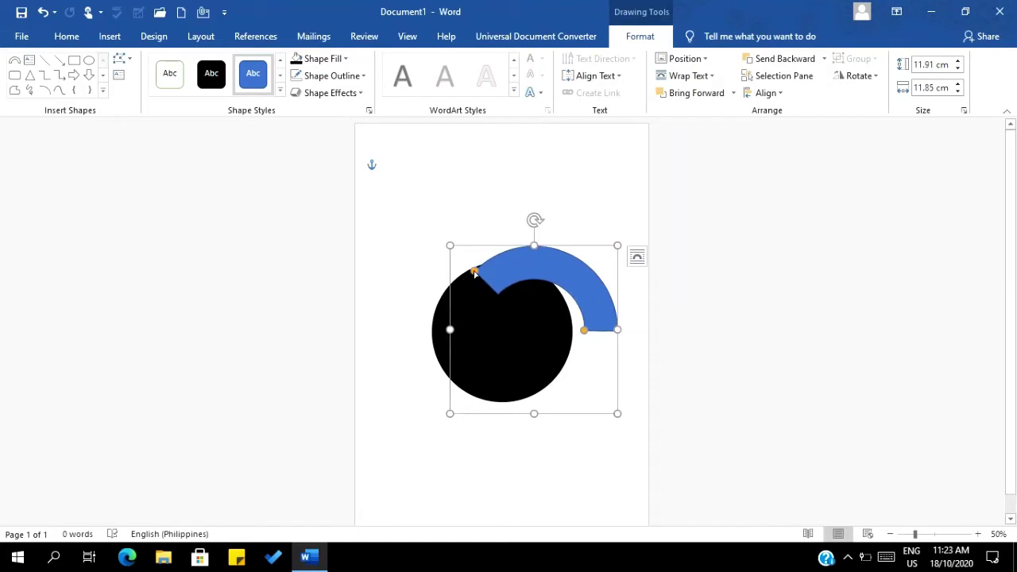
# - Shorten and rotate the block arc to hug the circle's right side, enlarging it to about 13.32 cm tall and 13.86 cm wide
pyautogui.moveTo(474, 271); pyautogui.dragTo(595, 272)
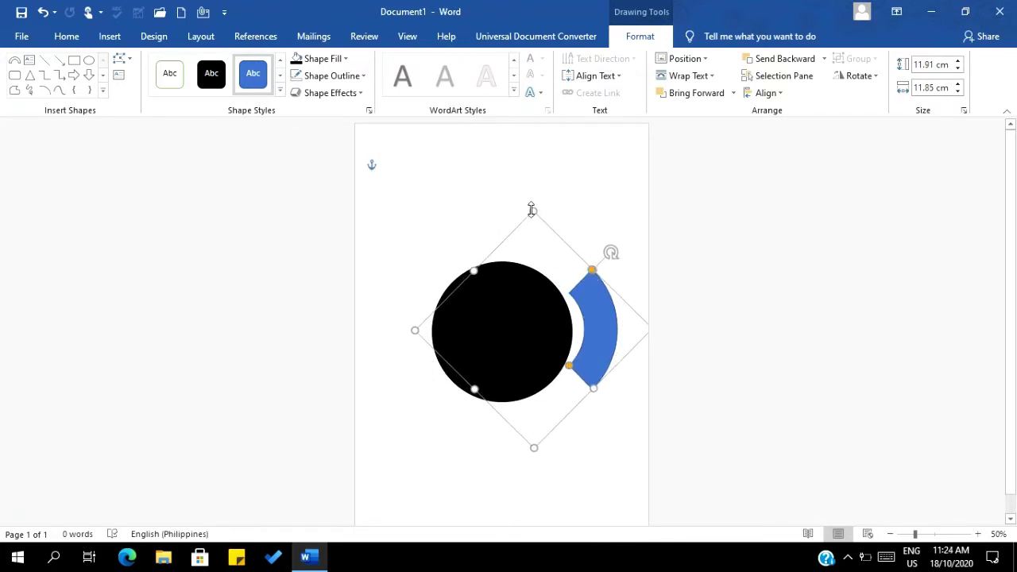
pyautogui.moveTo(533, 209); pyautogui.dragTo(523, 195)
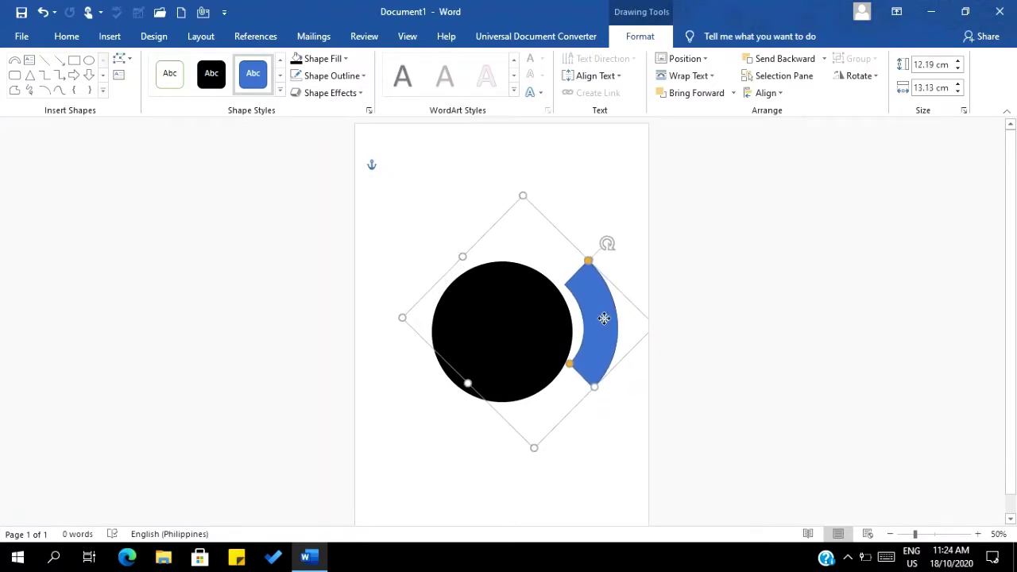
pyautogui.moveTo(604, 317); pyautogui.dragTo(600, 318)
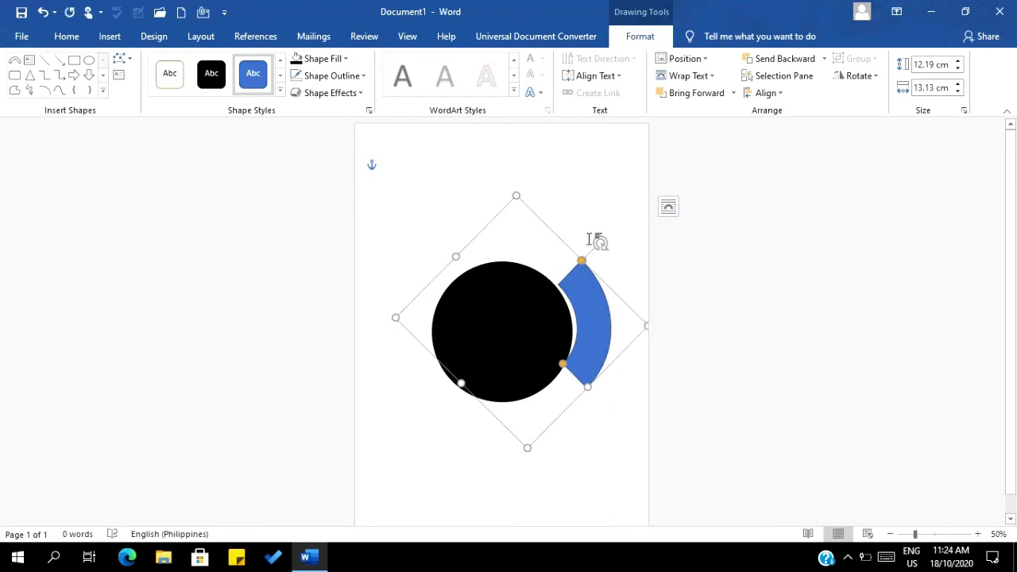
pyautogui.moveTo(600, 241); pyautogui.dragTo(570, 240)
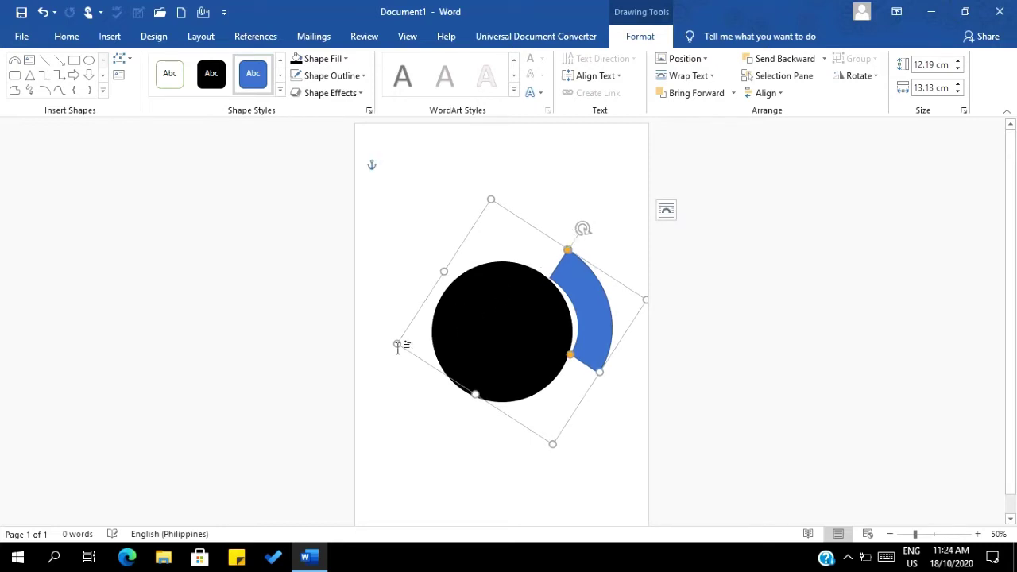
pyautogui.moveTo(397, 344); pyautogui.dragTo(380, 351)
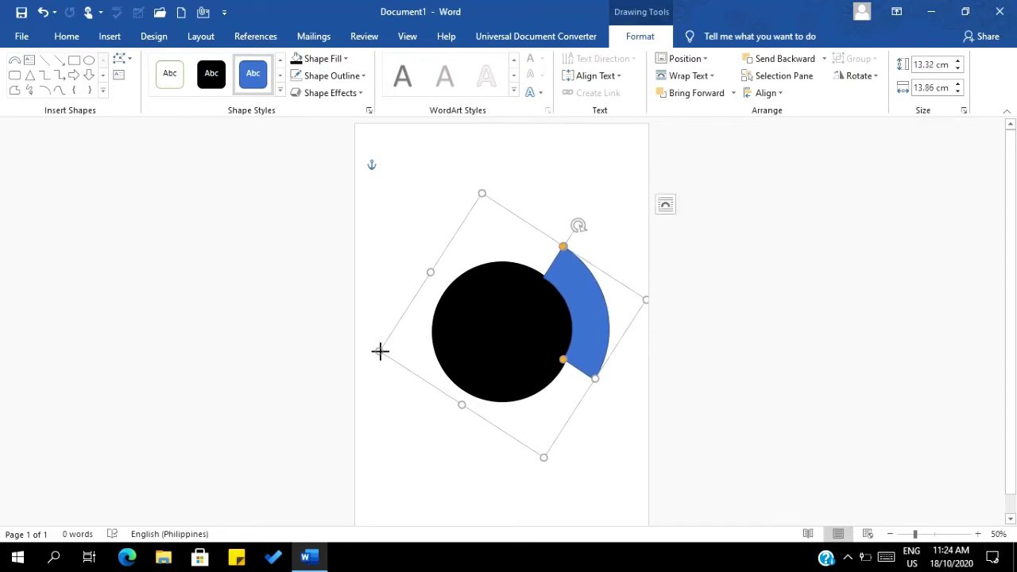
# - Remove the block arc's outline and switch its fill from solid to gradient
pyautogui.click(338, 75)
pyautogui.click(330, 206)
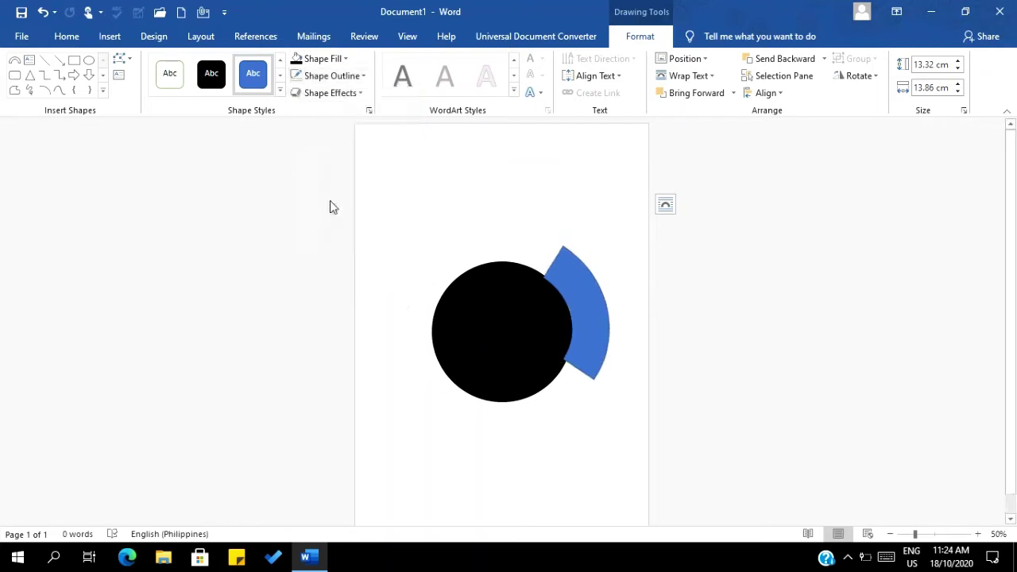
pyautogui.click(324, 60)
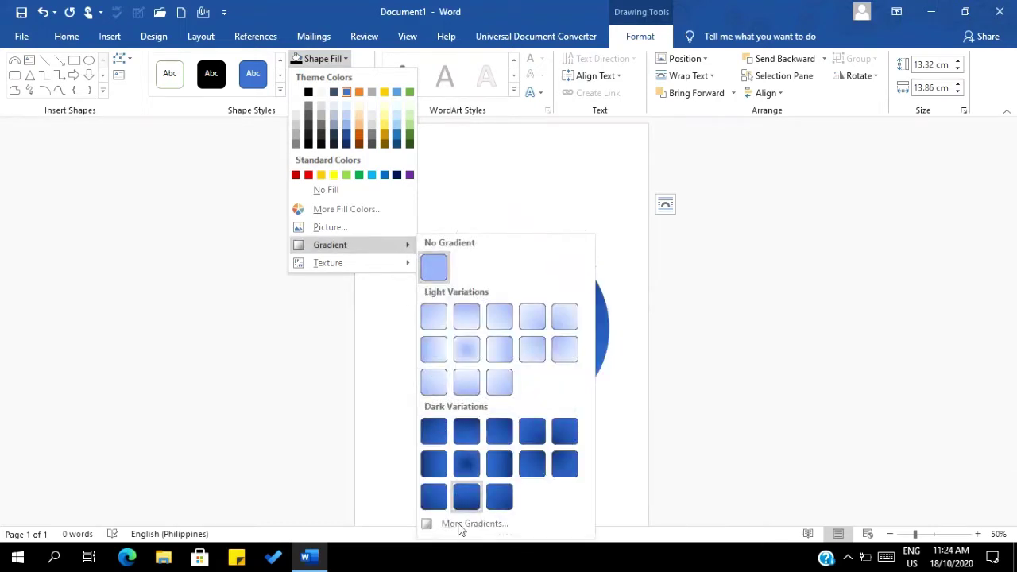
pyautogui.click(458, 529)
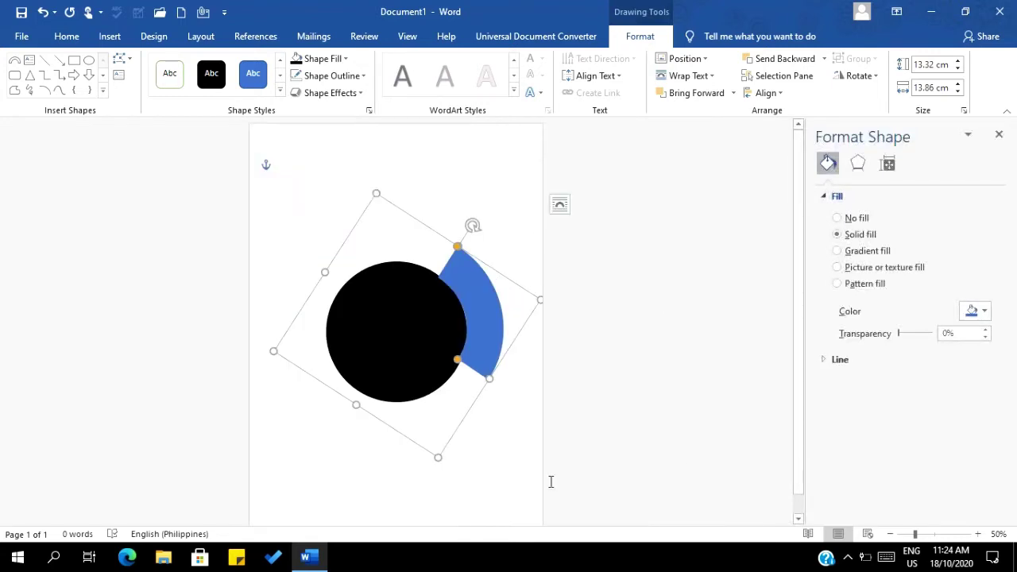
pyautogui.click(836, 251)
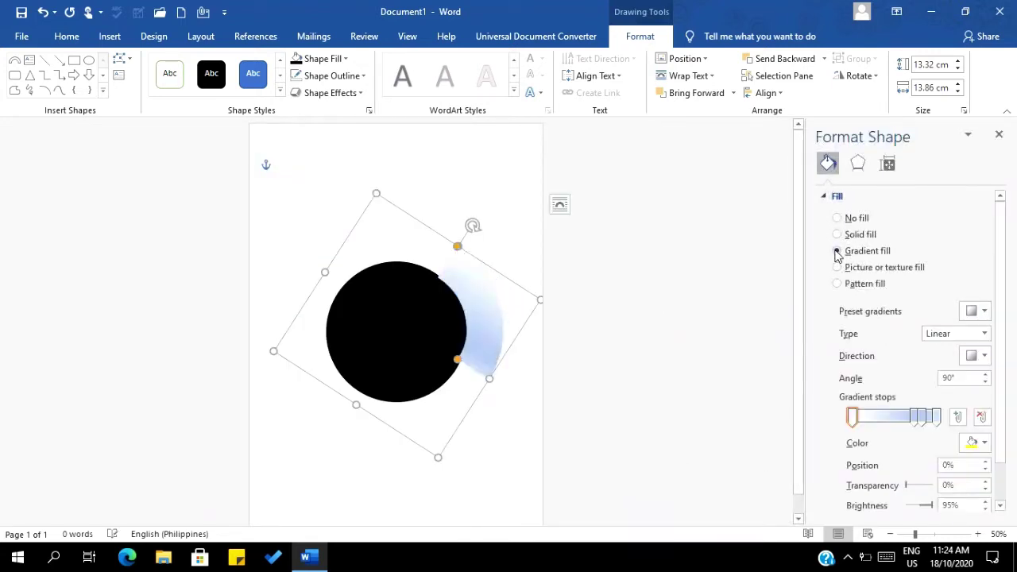
# - Reduce the arc's gradient to two stops, standard golden orange at 0% and red at 100%
pyautogui.click(938, 419)
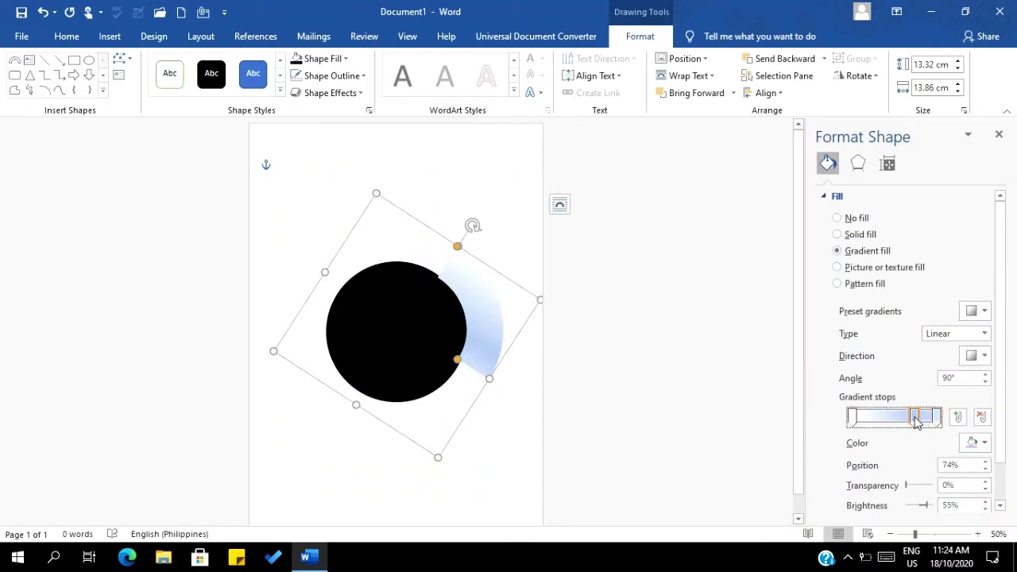
pyautogui.click(972, 441)
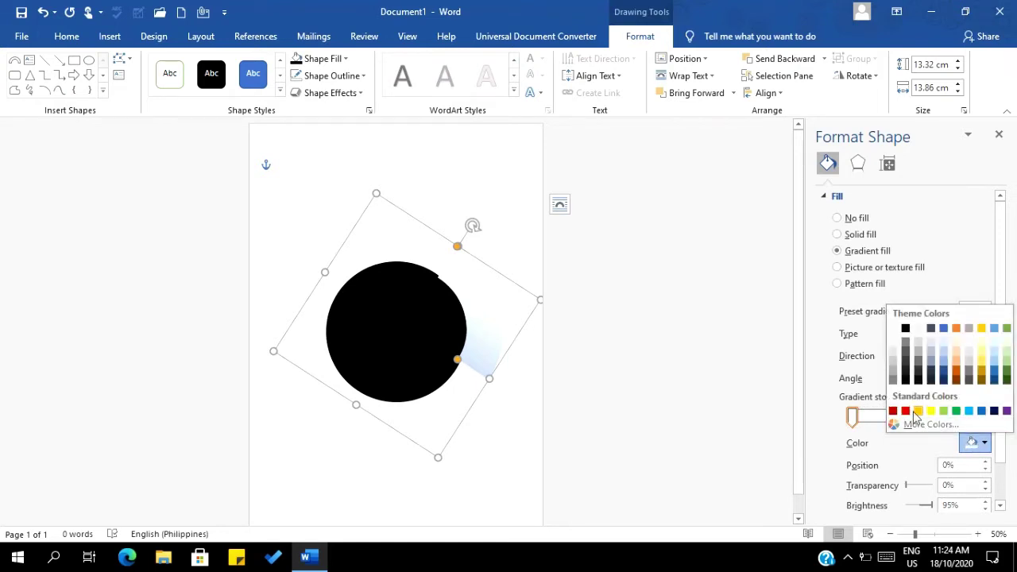
pyautogui.click(917, 412)
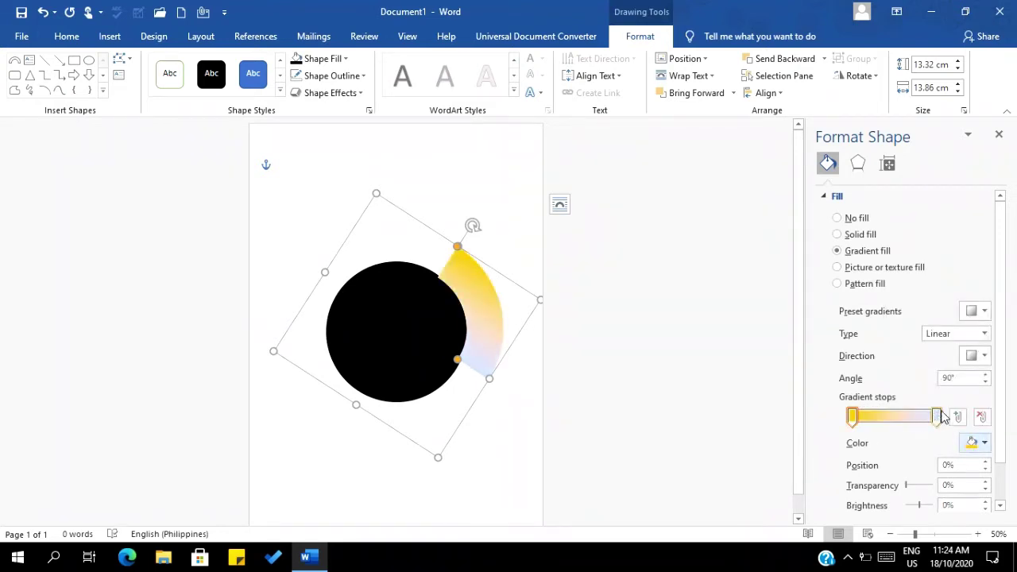
pyautogui.click(937, 416)
pyautogui.click(974, 442)
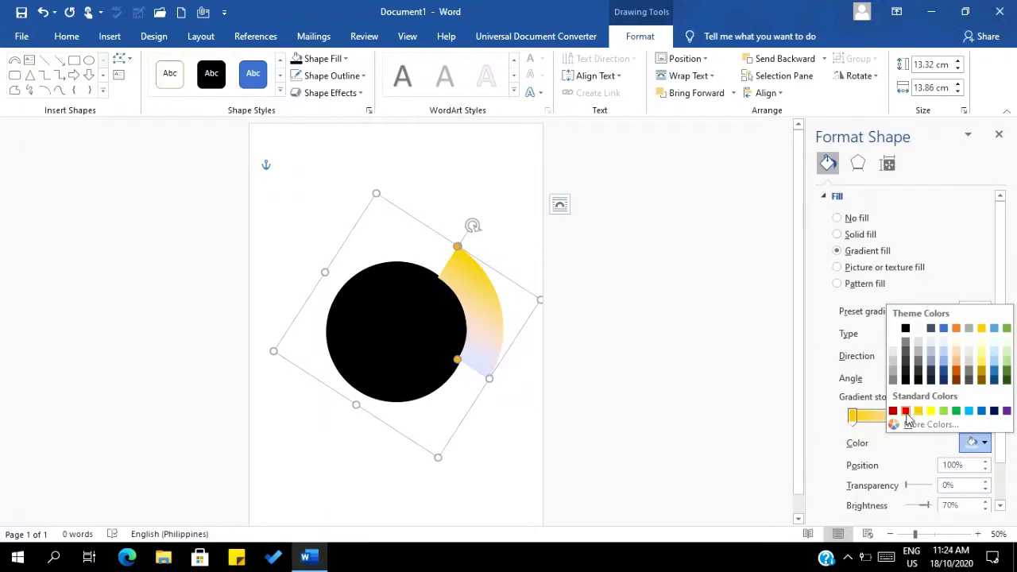
pyautogui.click(906, 412)
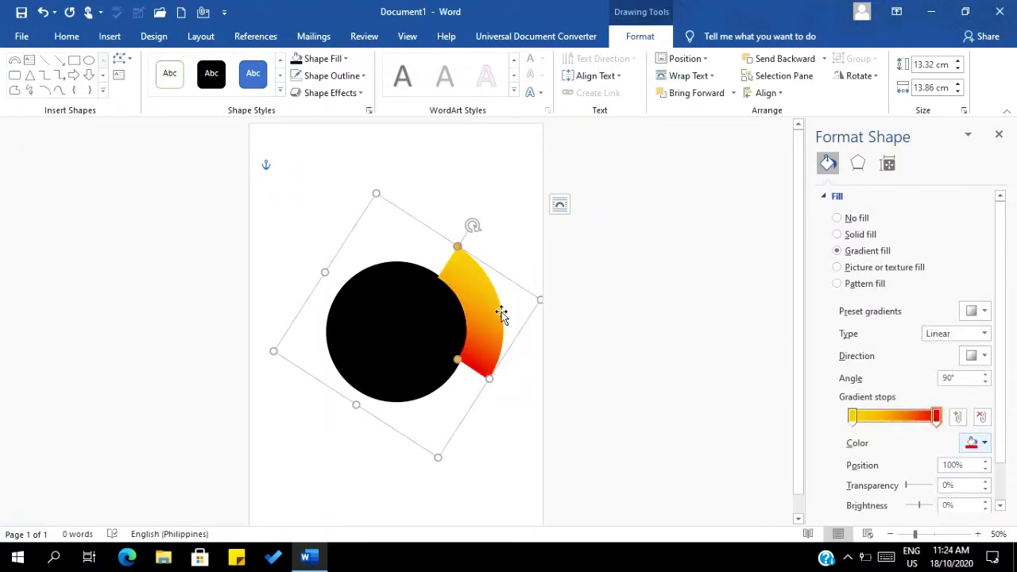
# - Nudge the gradient arc toward the circle, duplicate it, and rotate the copy about a quarter turn counterclockwise
pyautogui.moveTo(498, 311); pyautogui.dragTo(496, 308)
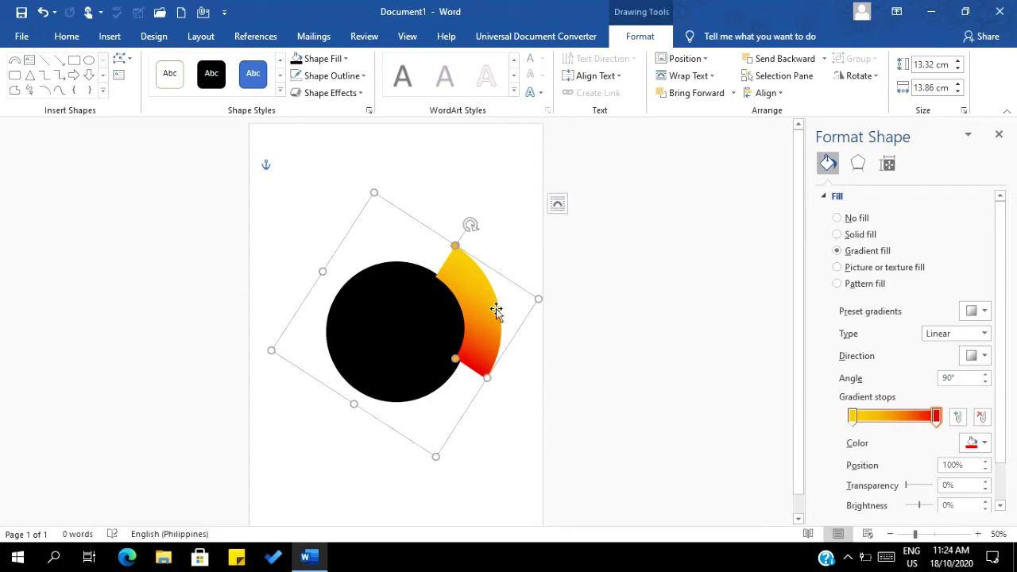
pyautogui.hotkey('ctrl', 'c')
pyautogui.hotkey('ctrl', 'v')
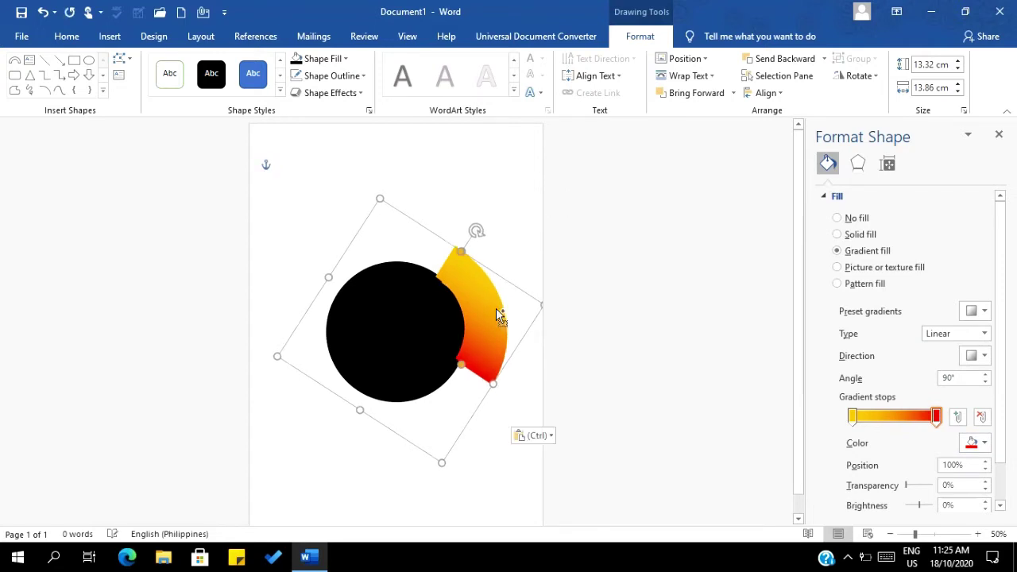
pyautogui.moveTo(496, 315); pyautogui.dragTo(312, 232)
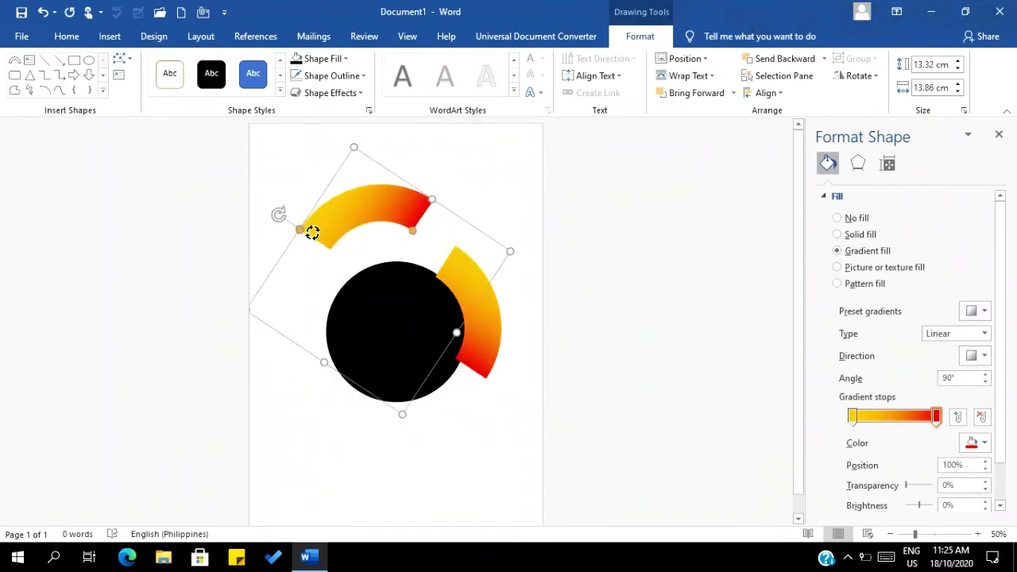
# - Fit the copied arc over the circle's top edge, adjusting its rotation so its red end meets the first arc
pyautogui.moveTo(374, 198); pyautogui.dragTo(406, 230)
pyautogui.moveTo(298, 256); pyautogui.dragTo(293, 261)
pyautogui.moveTo(372, 251); pyautogui.dragTo(385, 252)
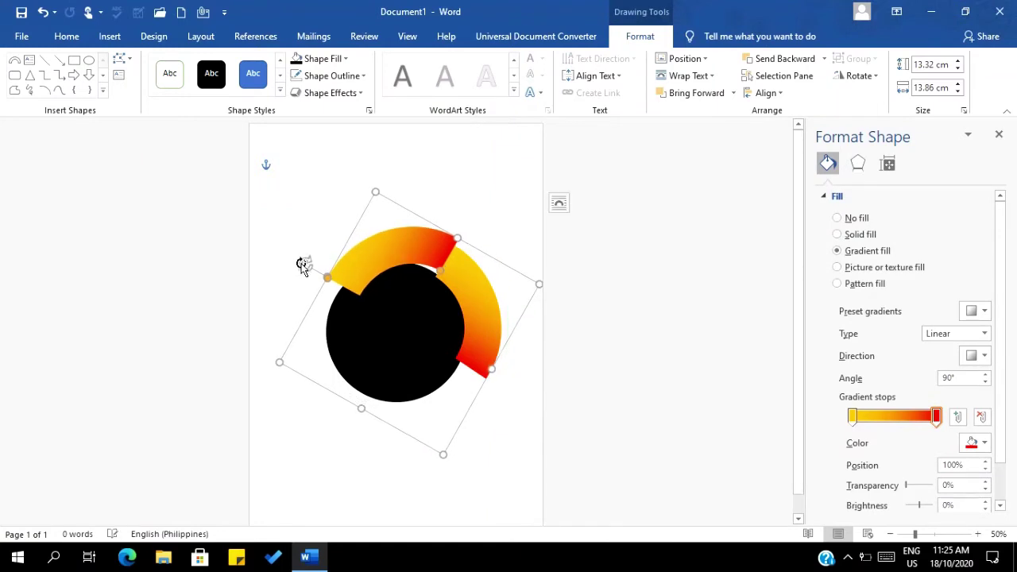
pyautogui.moveTo(305, 264); pyautogui.dragTo(311, 236)
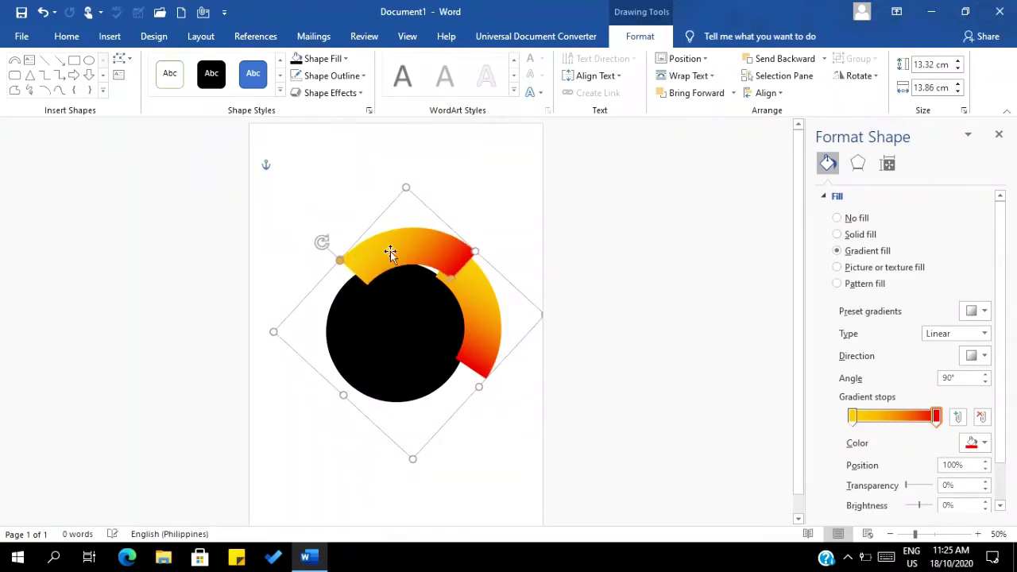
pyautogui.moveTo(418, 252); pyautogui.dragTo(404, 253)
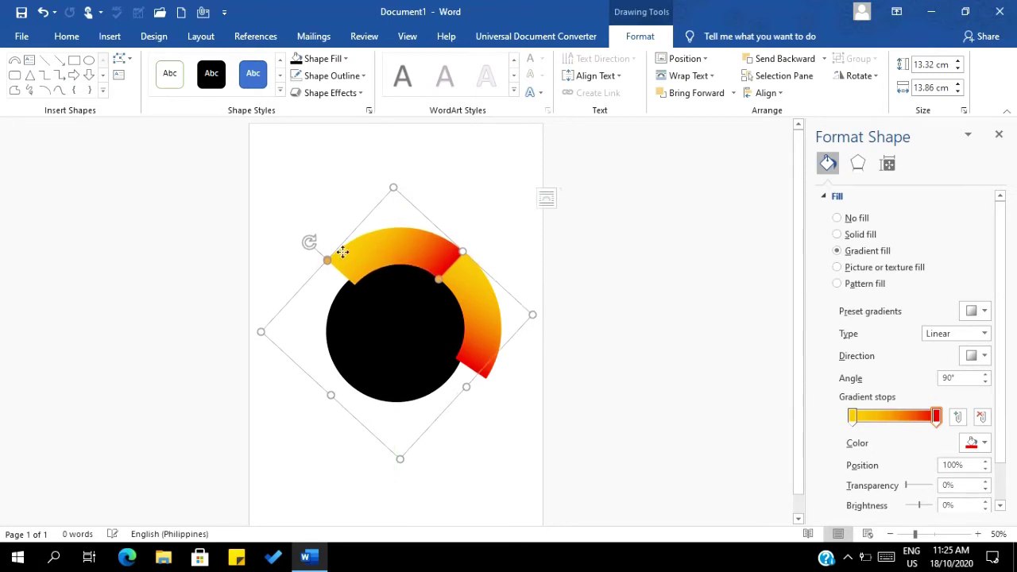
# - Copy the top gradient arc and paste it as a third arc
pyautogui.click(471, 290)
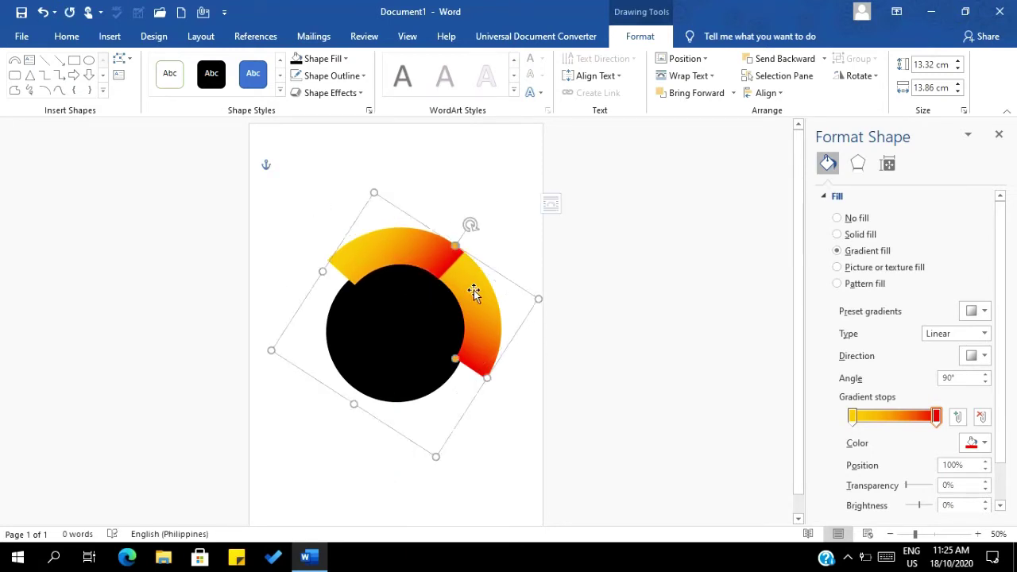
pyautogui.click(371, 256)
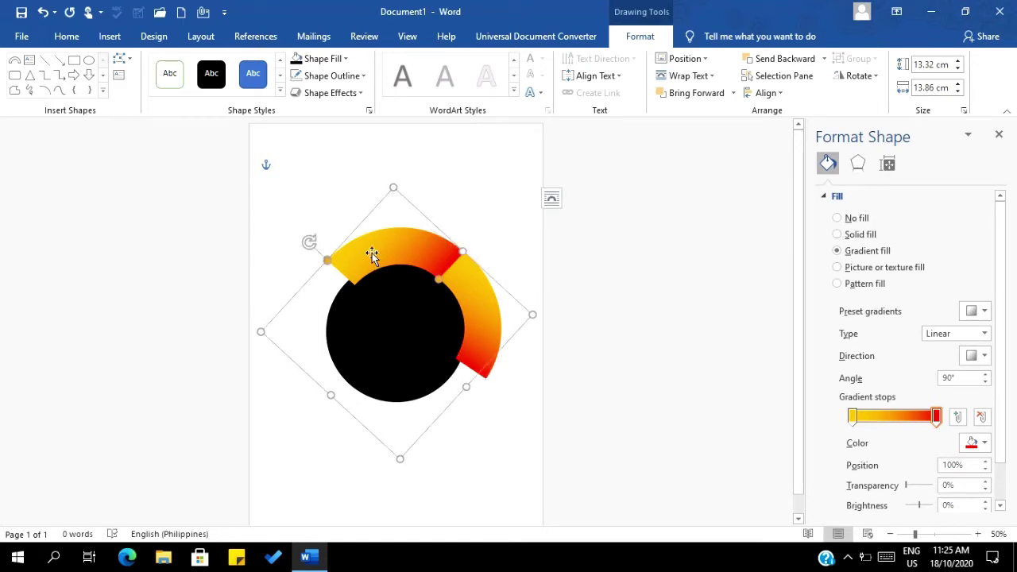
pyautogui.rightClick(372, 256)
pyautogui.click(404, 268)
pyautogui.click(404, 269)
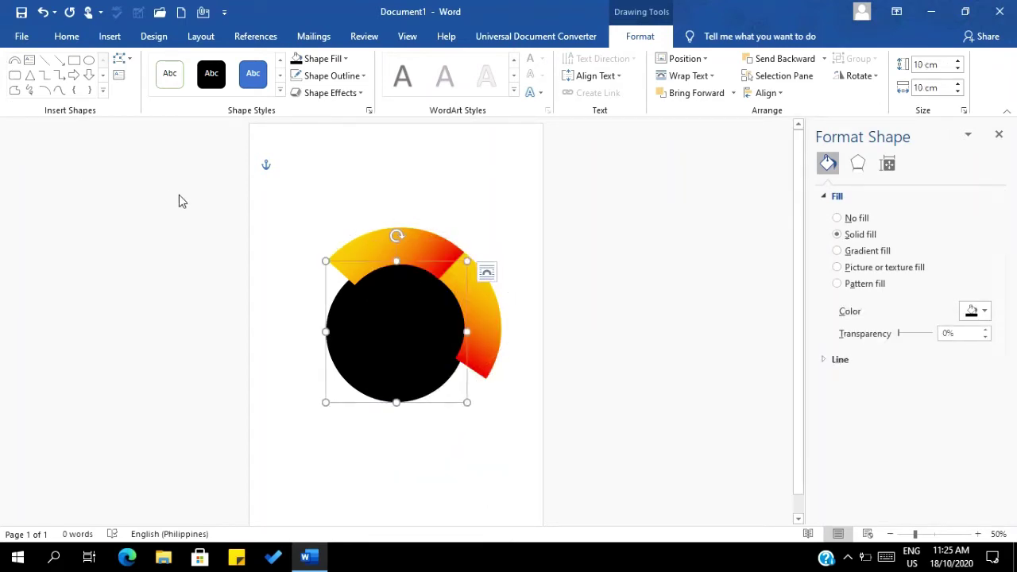
pyautogui.hotkey('ctrl', 'v')
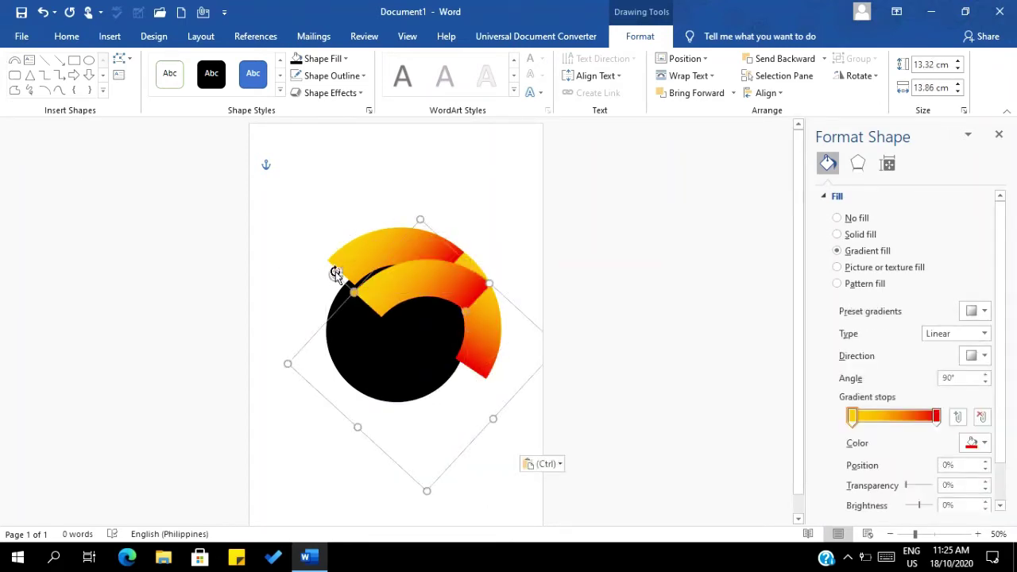
# - Rotate the third arc counterclockwise and fit it along the circle's left side, with its red end meeting the top arc
pyautogui.moveTo(336, 275); pyautogui.dragTo(293, 343)
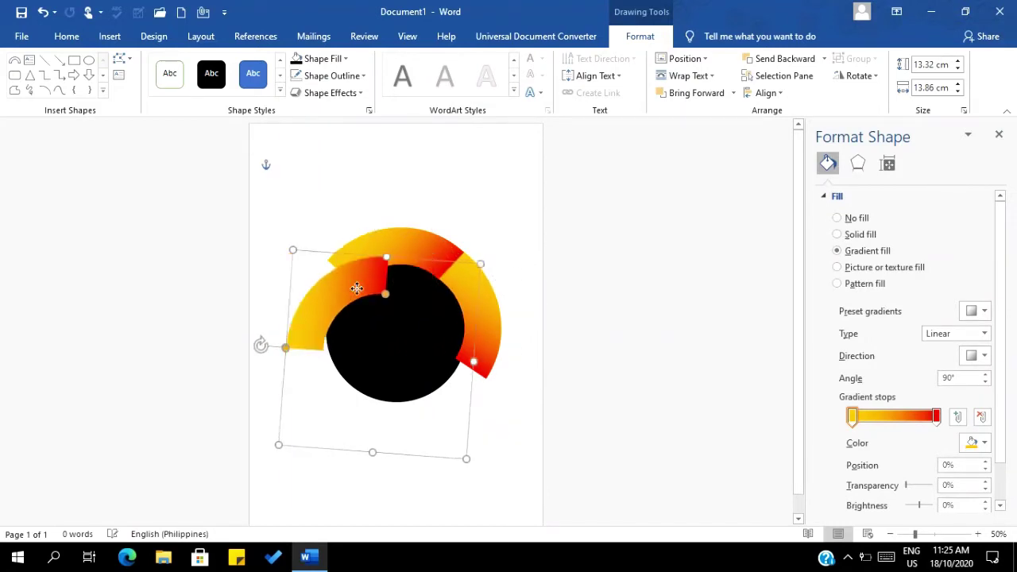
pyautogui.moveTo(357, 288)
pyautogui.mouseDown()
pyautogui.moveTo(342, 277)
pyautogui.moveTo(355, 275)
pyautogui.mouseUp()
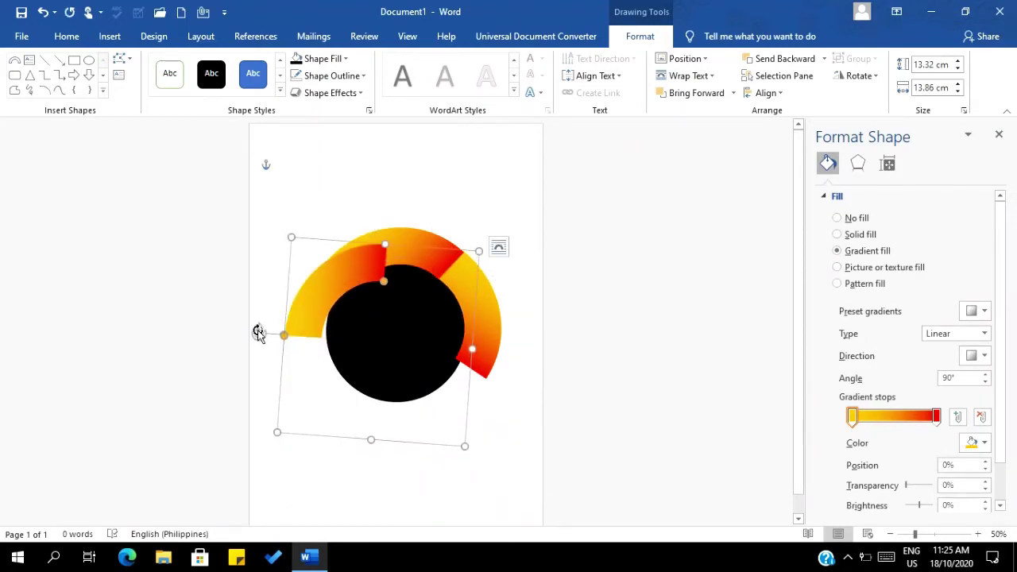
pyautogui.moveTo(258, 333); pyautogui.dragTo(278, 404)
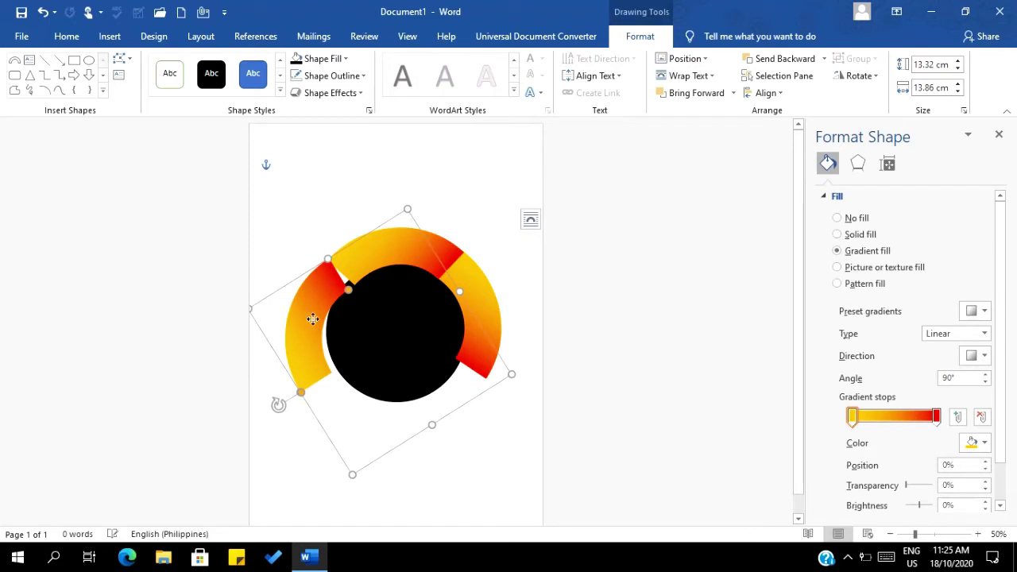
pyautogui.moveTo(313, 319)
pyautogui.mouseDown()
pyautogui.moveTo(298, 316)
pyautogui.moveTo(325, 322)
pyautogui.moveTo(315, 319)
pyautogui.mouseUp()
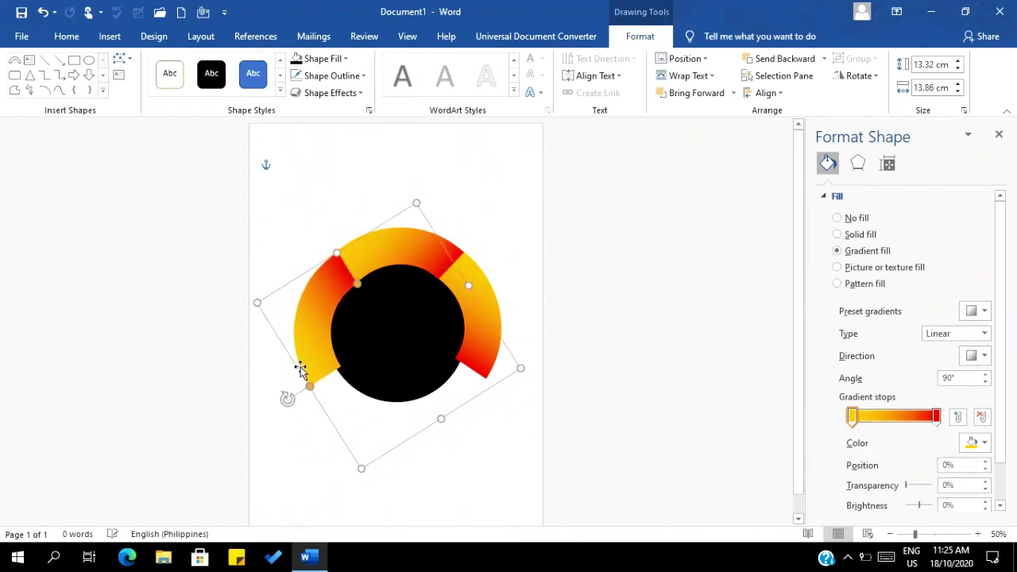
pyautogui.moveTo(288, 399); pyautogui.dragTo(305, 412)
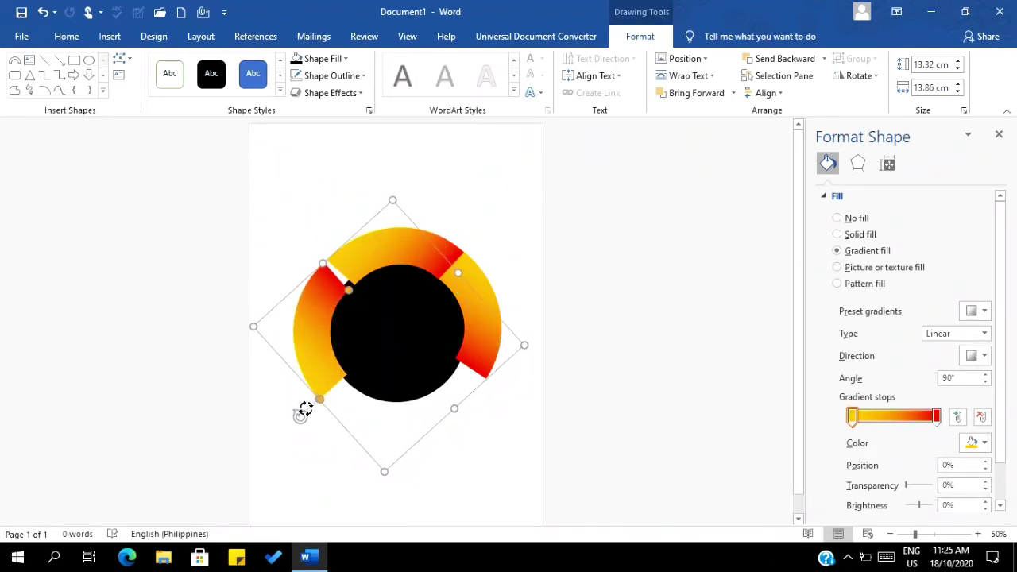
pyautogui.moveTo(317, 340); pyautogui.dragTo(321, 337)
pyautogui.moveTo(305, 414); pyautogui.dragTo(313, 414)
pyautogui.moveTo(329, 345); pyautogui.dragTo(331, 342)
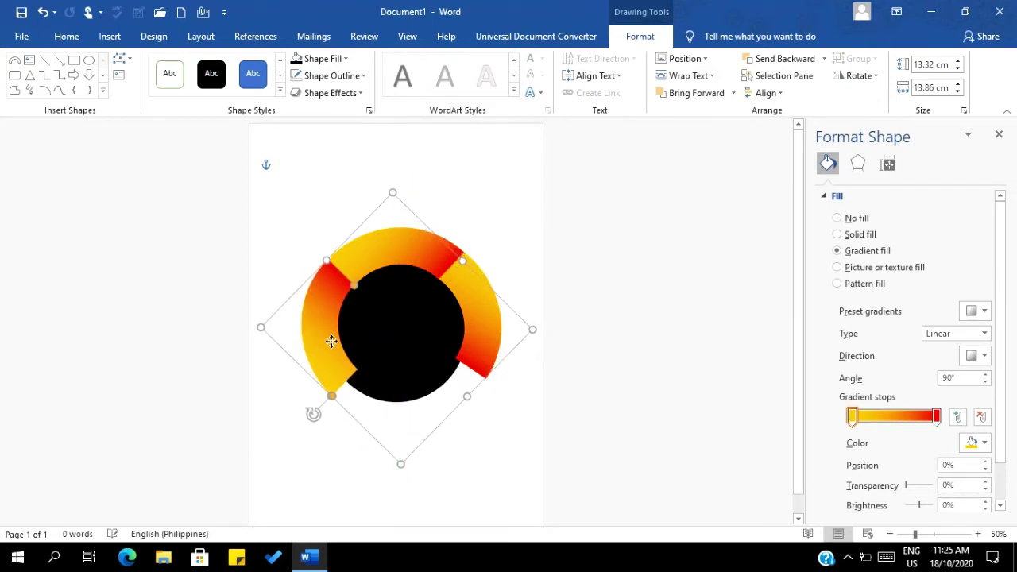
# - Fine-tune the left arc's rotation and position so it joins the top arc more closely
pyautogui.click(419, 257)
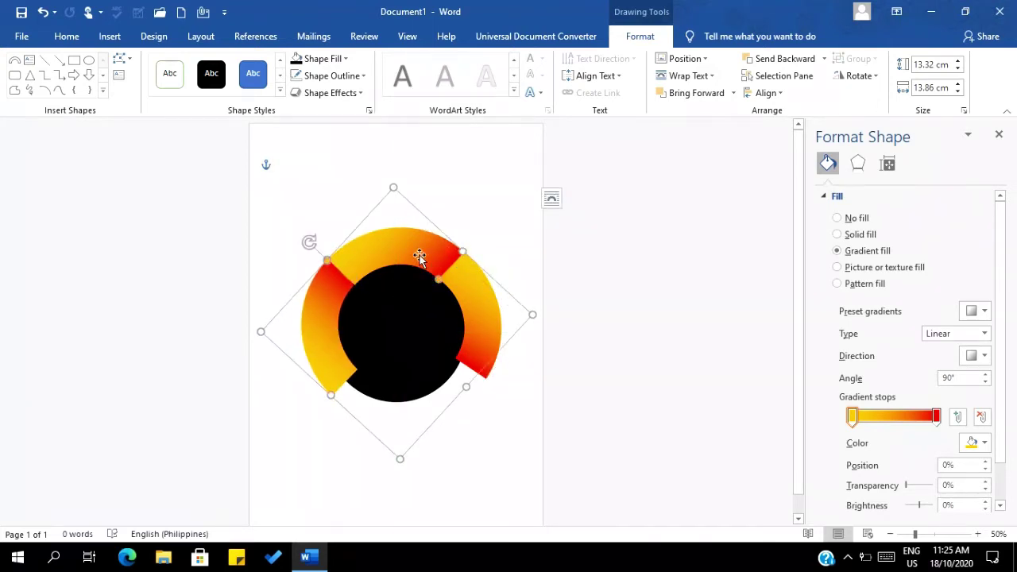
pyautogui.click(522, 189)
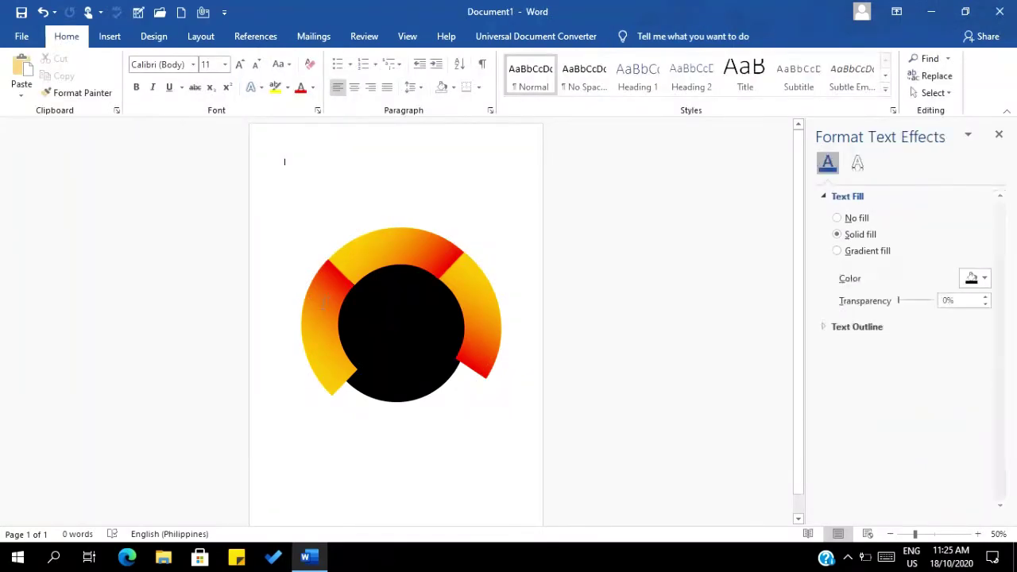
pyautogui.click(323, 304)
pyautogui.doubleClick(321, 311)
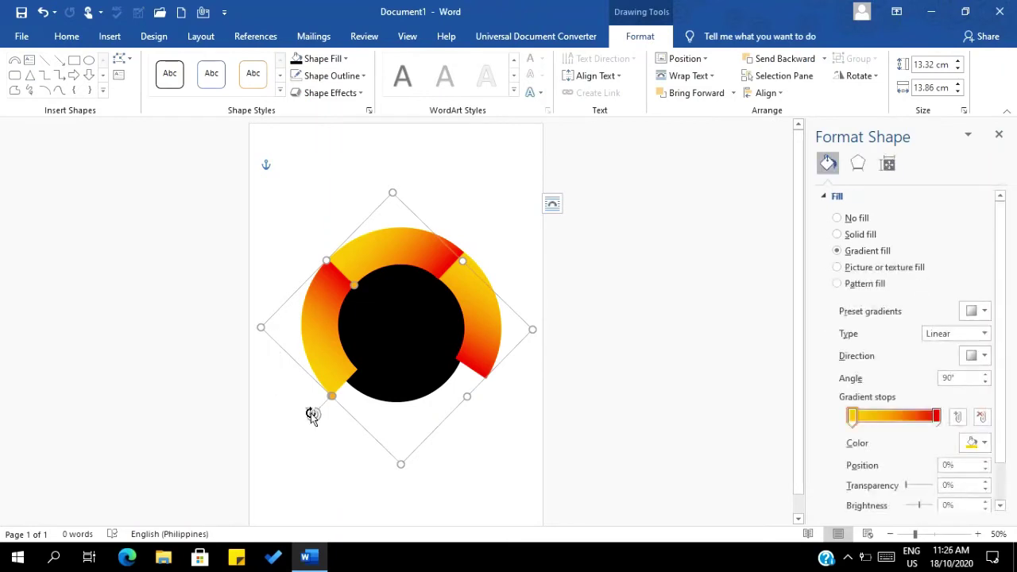
pyautogui.moveTo(313, 415); pyautogui.dragTo(316, 416)
pyautogui.moveTo(322, 350); pyautogui.dragTo(324, 346)
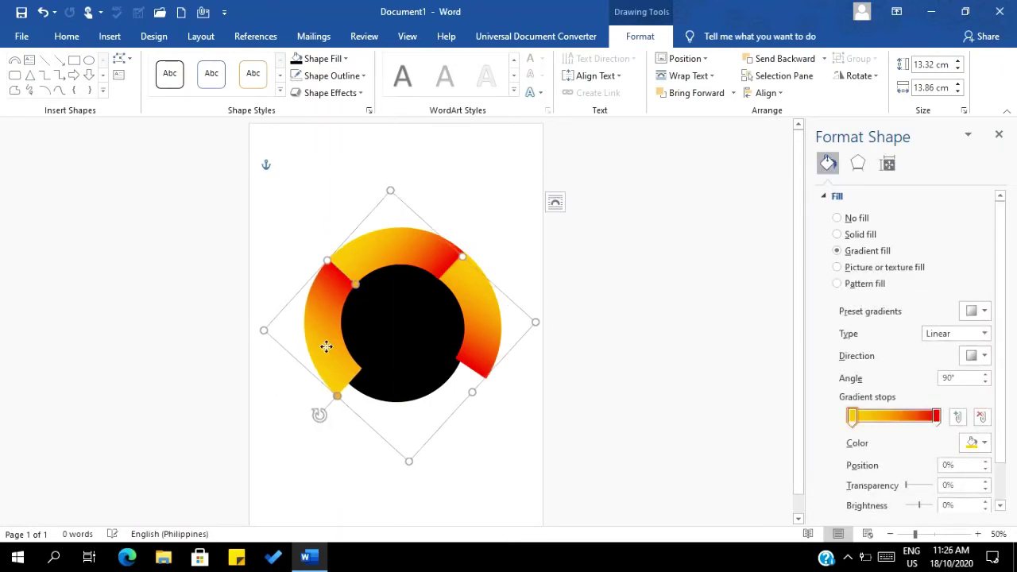
pyautogui.click(492, 198)
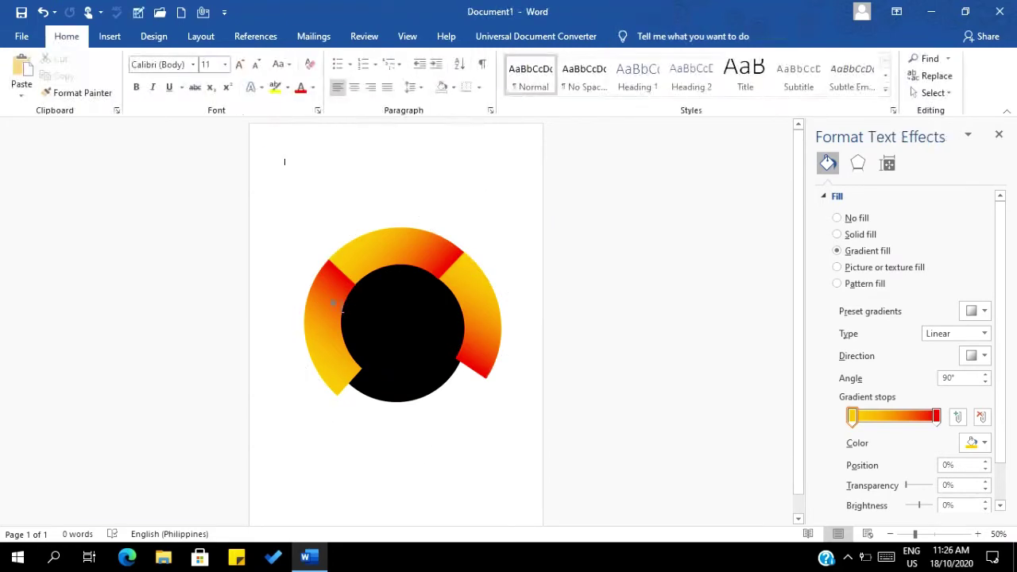
# - Bring the black circle in front of the arcs and shift it slightly up and right to center it among them
pyautogui.click(466, 342)
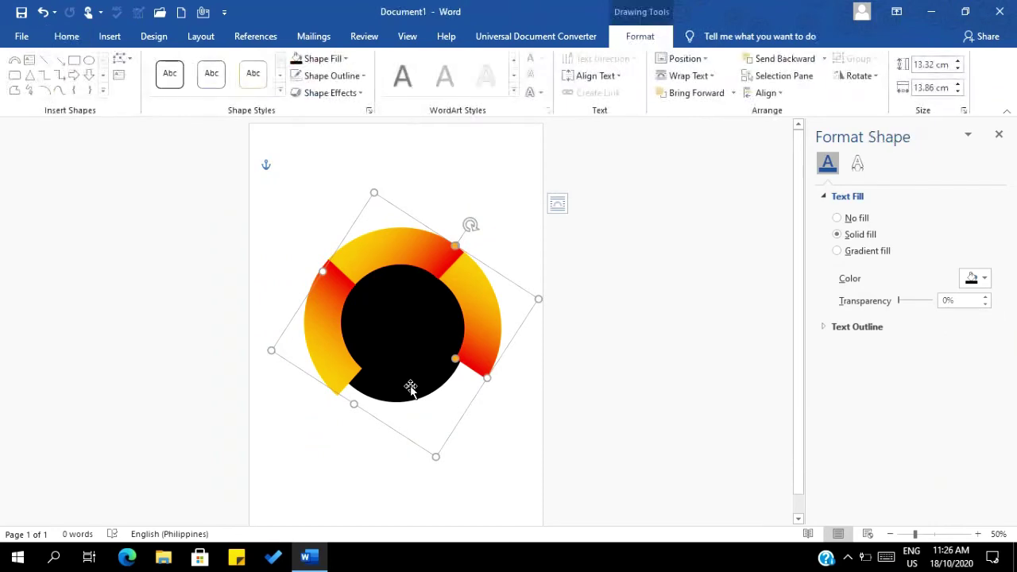
pyautogui.click(391, 313)
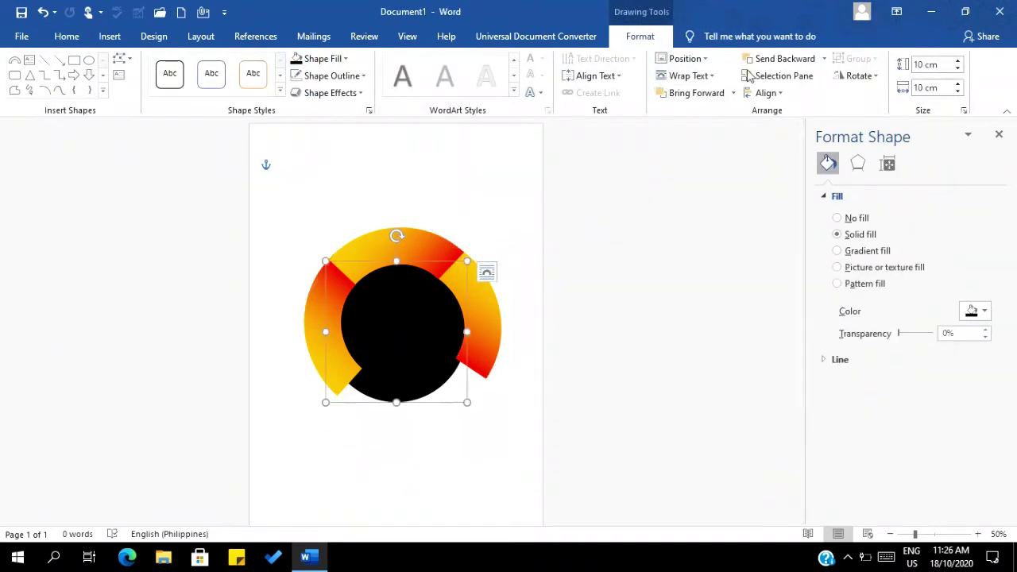
pyautogui.click(696, 94)
pyautogui.click(696, 94)
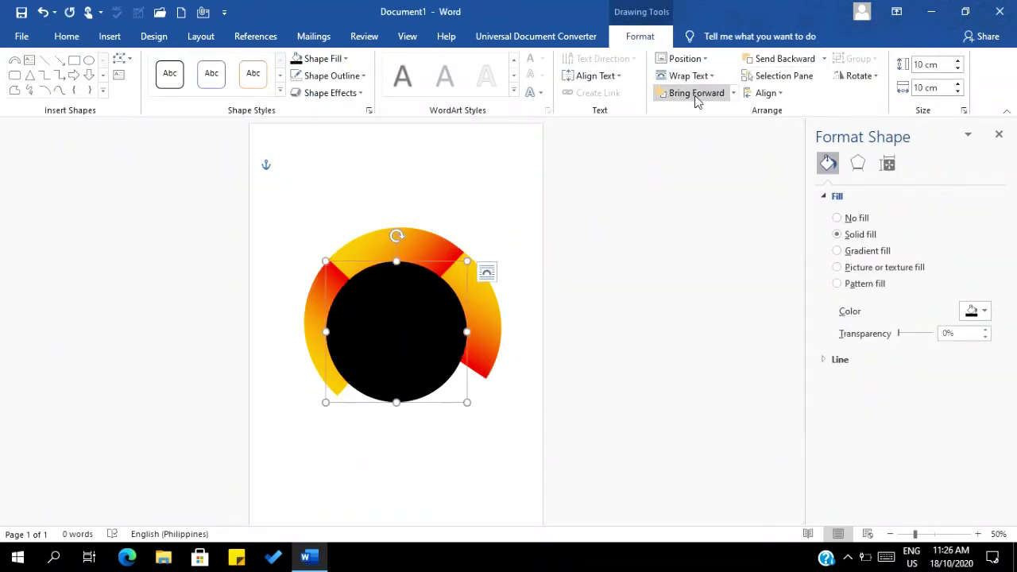
pyautogui.moveTo(403, 307)
pyautogui.mouseDown()
pyautogui.moveTo(407, 293)
pyautogui.moveTo(407, 301)
pyautogui.mouseUp()
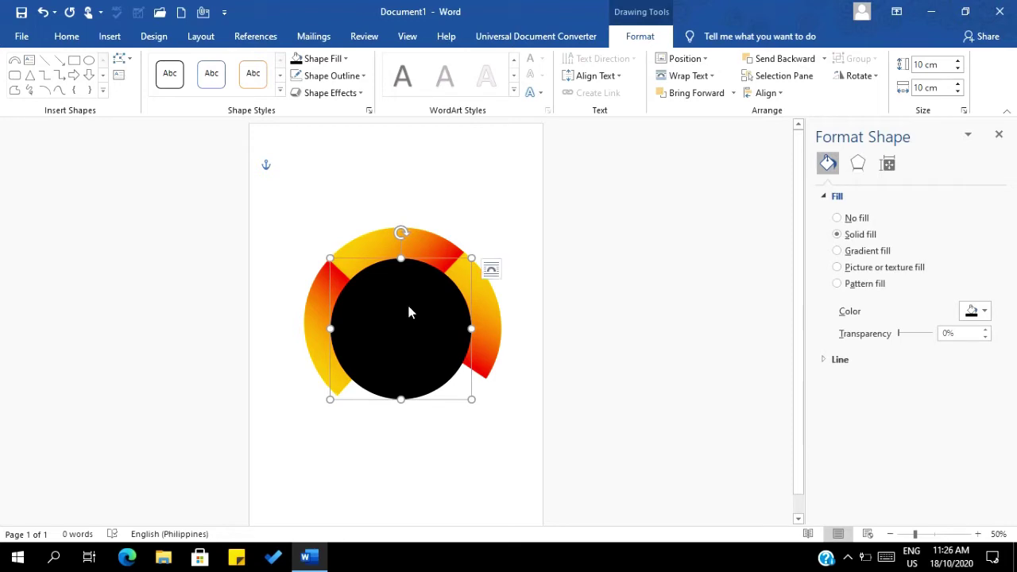
pyautogui.click(376, 233)
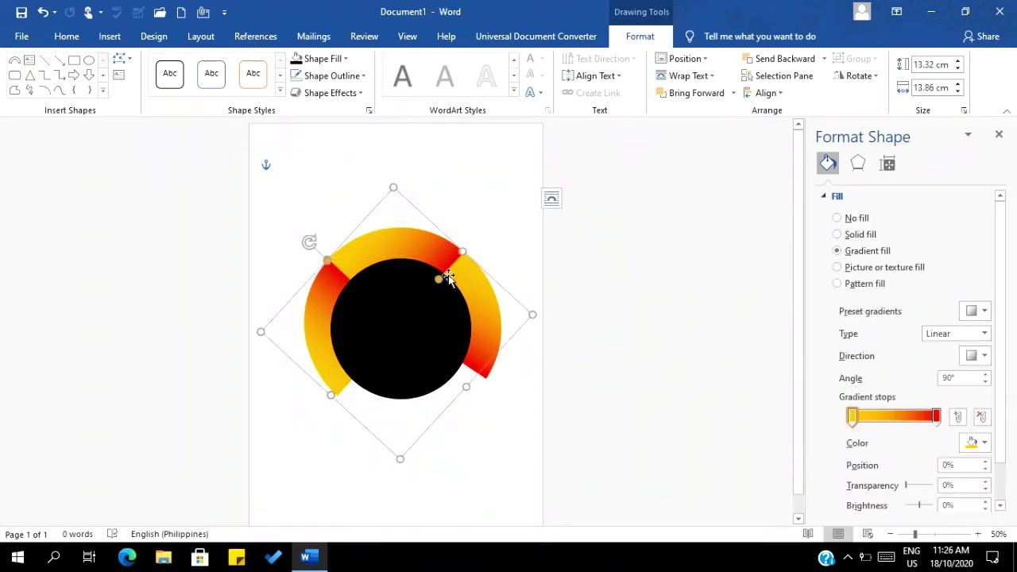
# - Change the first gradient stop of the right arc from yellow to a custom orange, #E58E1B
pyautogui.click(476, 285)
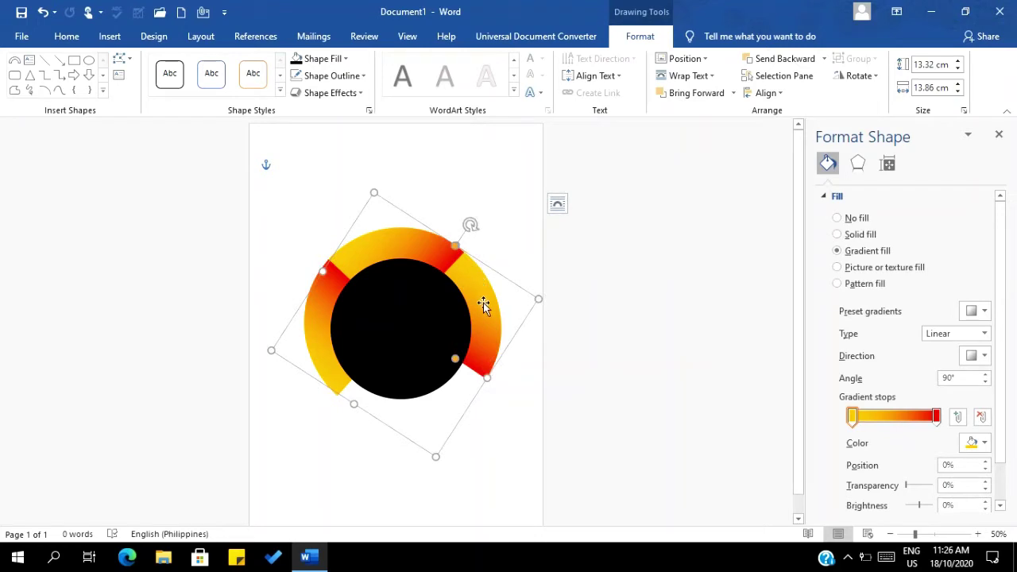
pyautogui.click(975, 444)
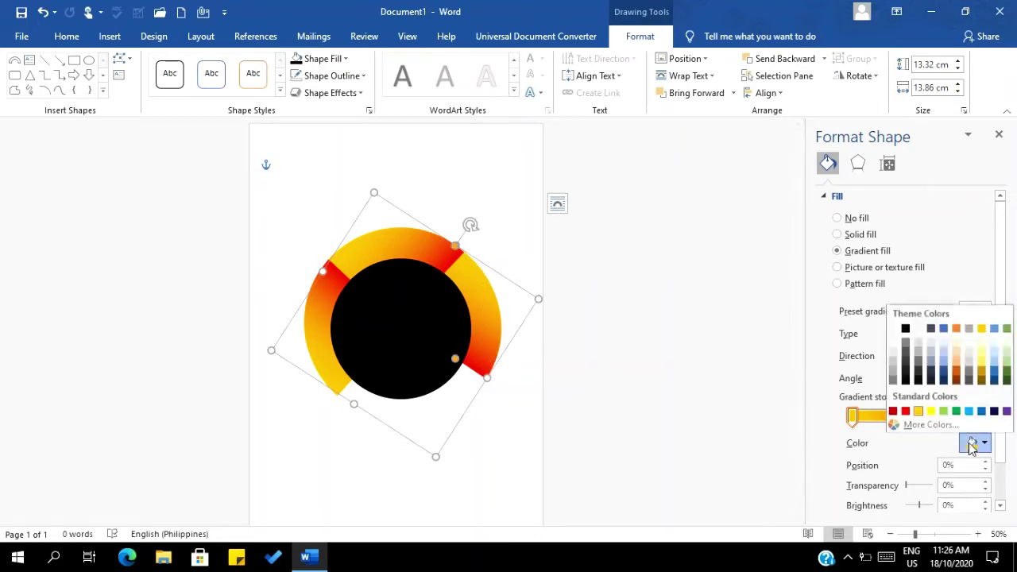
pyautogui.click(932, 427)
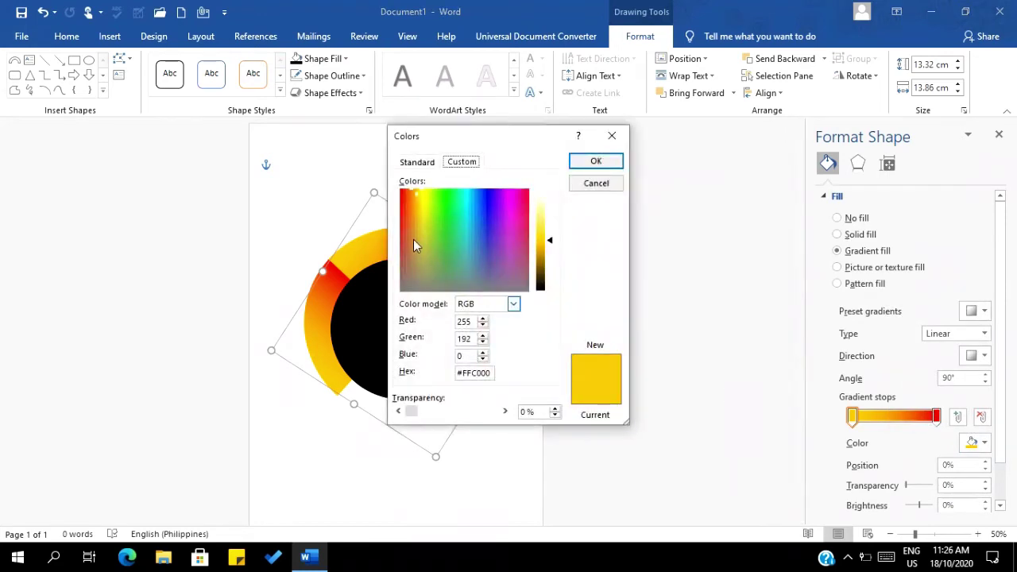
pyautogui.moveTo(413, 211)
pyautogui.mouseDown()
pyautogui.moveTo(406, 220)
pyautogui.moveTo(415, 222)
pyautogui.moveTo(412, 209)
pyautogui.mouseUp()
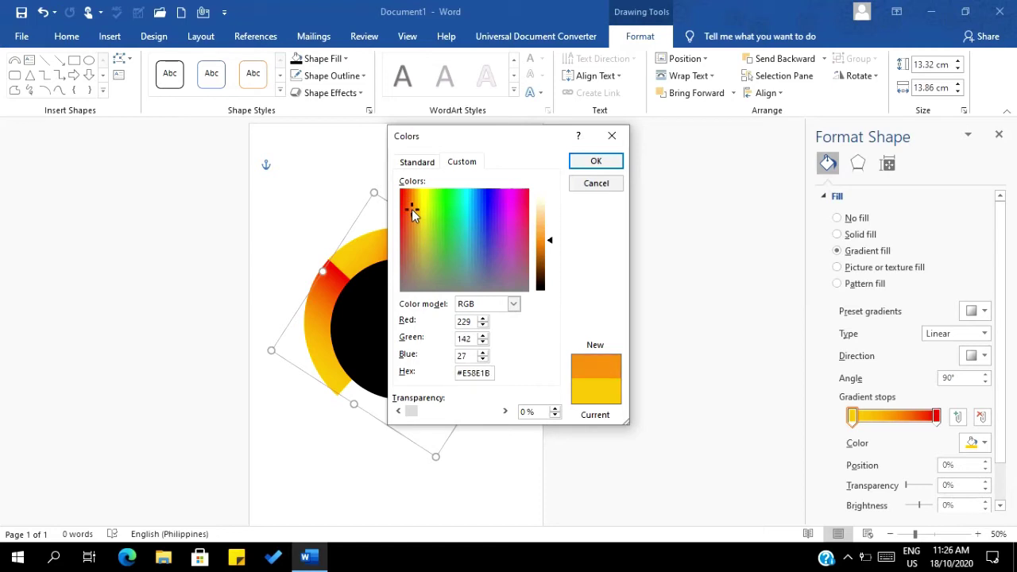
pyautogui.click(596, 161)
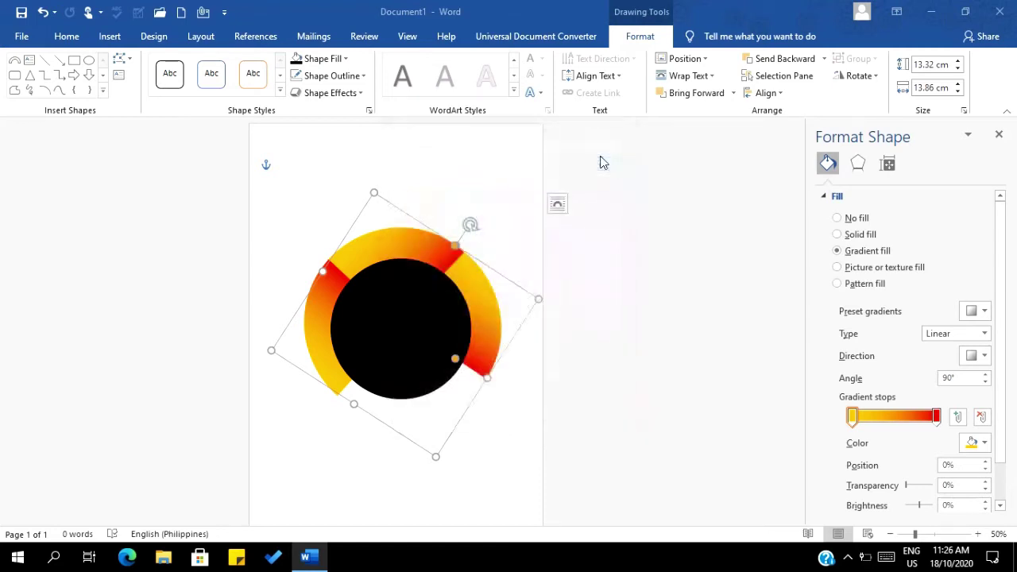
# - Apply the same recently used orange to the first gradient stop of the left arc
pyautogui.click(315, 316)
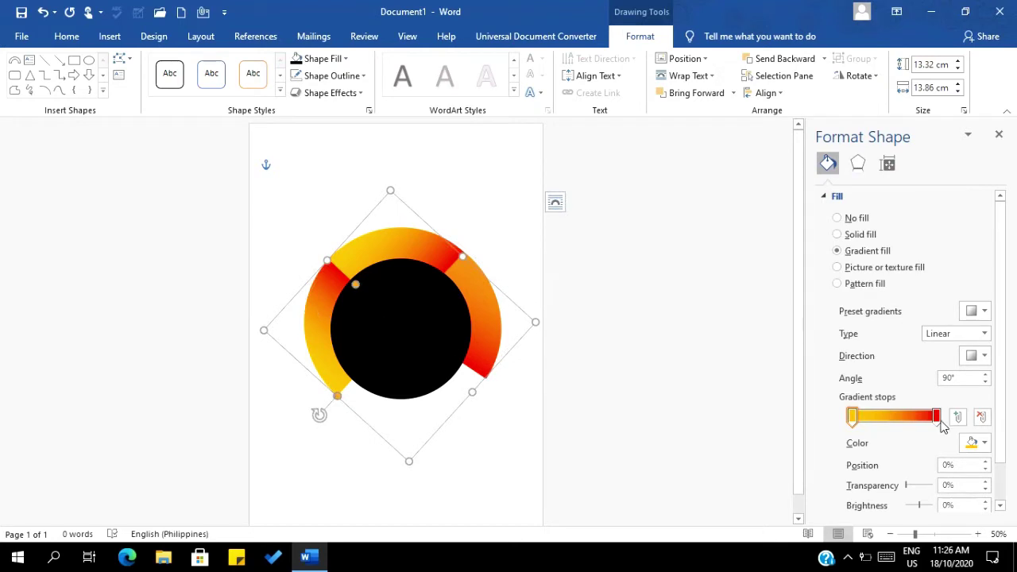
pyautogui.click(975, 445)
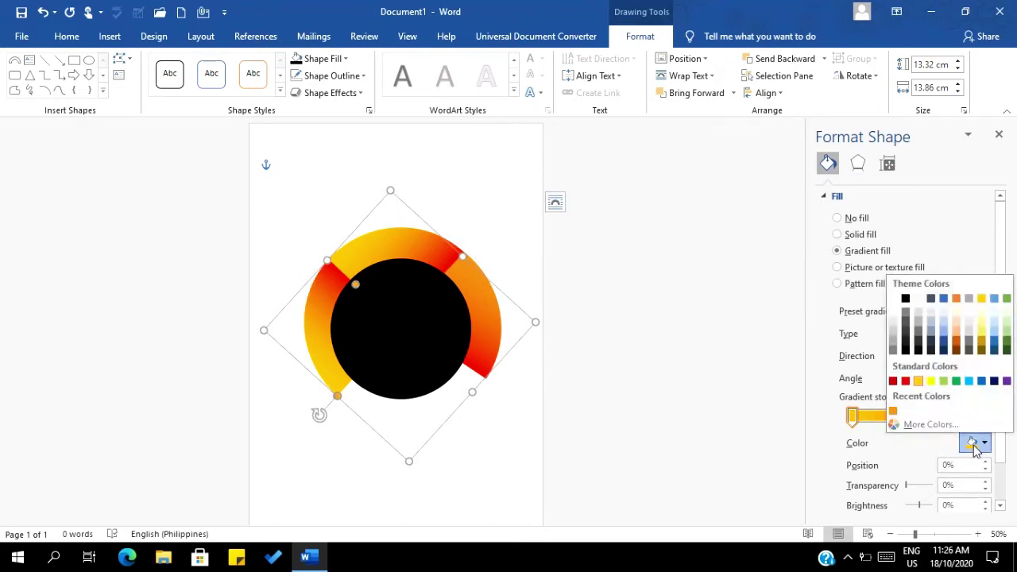
pyautogui.click(894, 411)
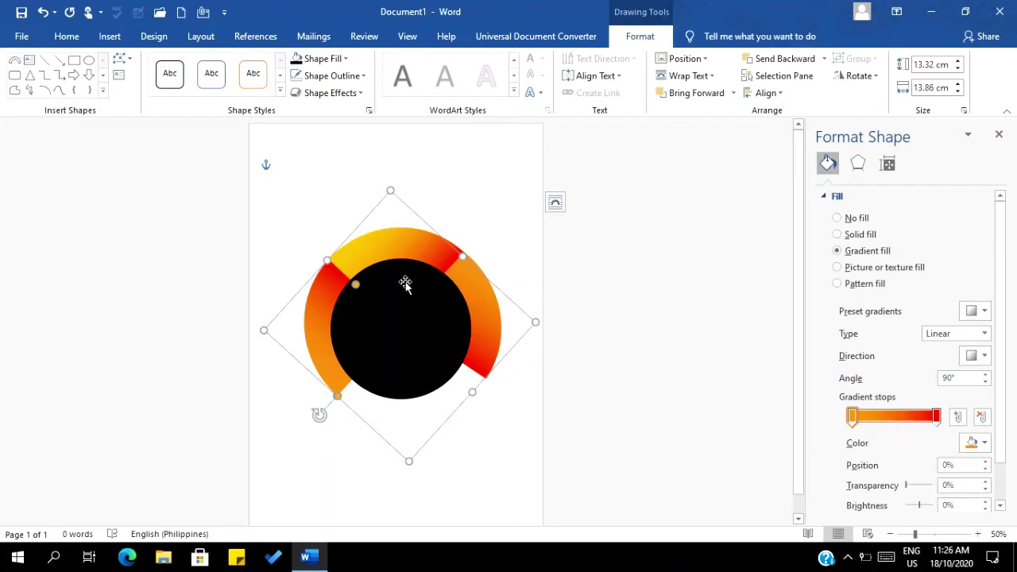
# - Set the black circle's height and width to 7 cm
pyautogui.click(420, 341)
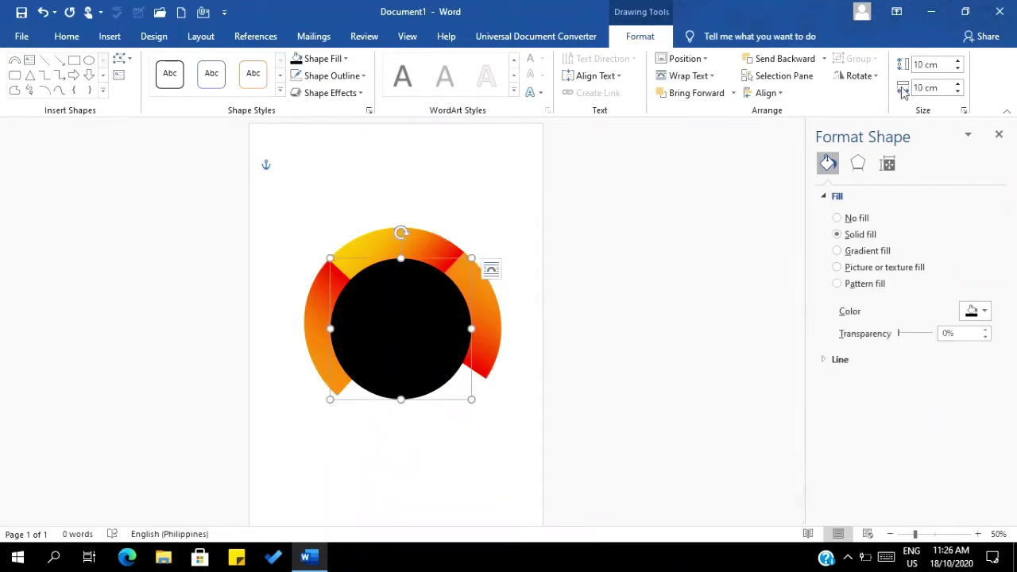
pyautogui.click(922, 65)
pyautogui.write('7')
pyautogui.click(922, 89)
pyautogui.write('7')
pyautogui.press('Return')
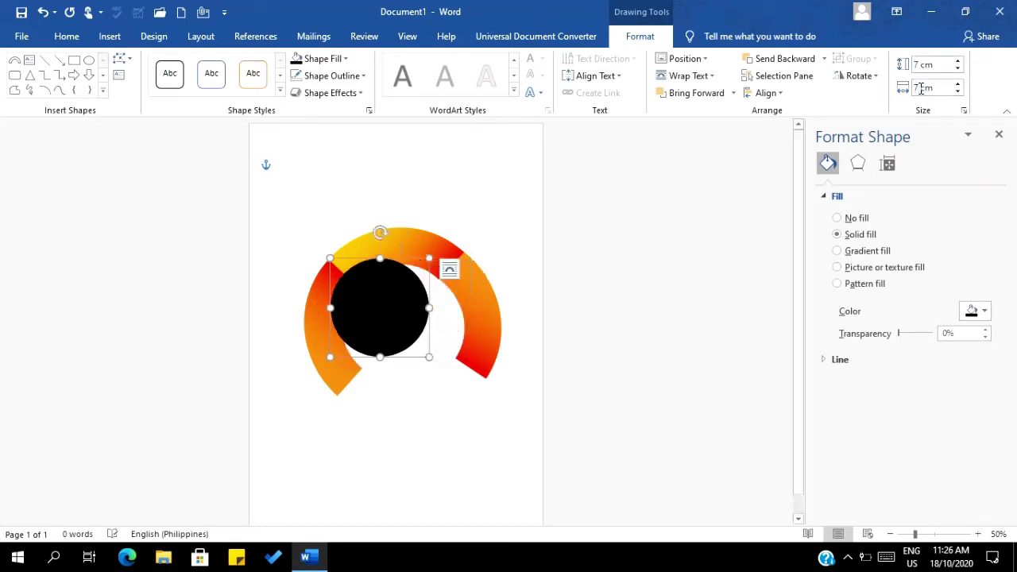
# - Set the black circle's width and height to 9 cm and shift it right to center it among the arcs
pyautogui.click(921, 89)
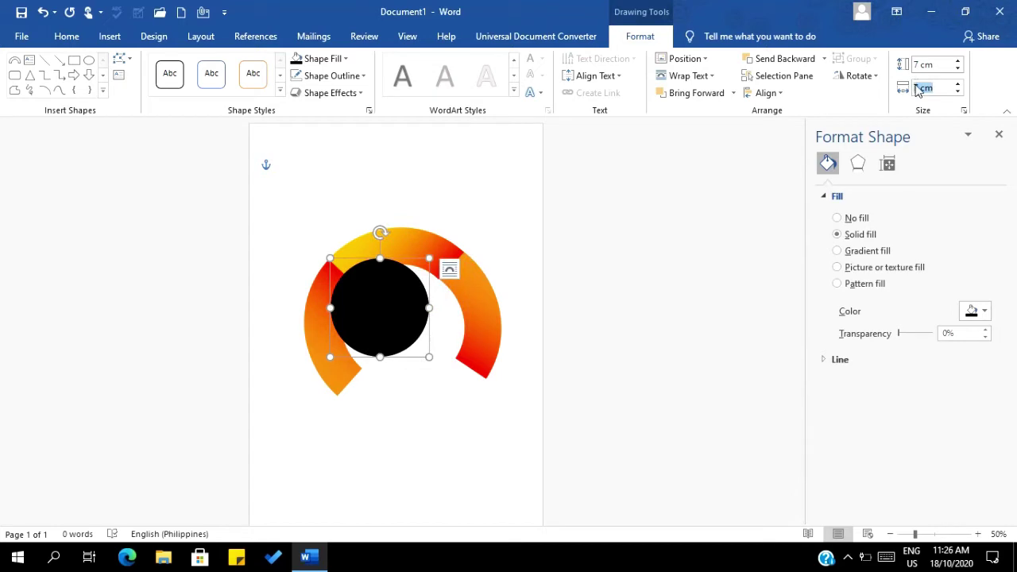
pyautogui.write('9')
pyautogui.click(916, 63)
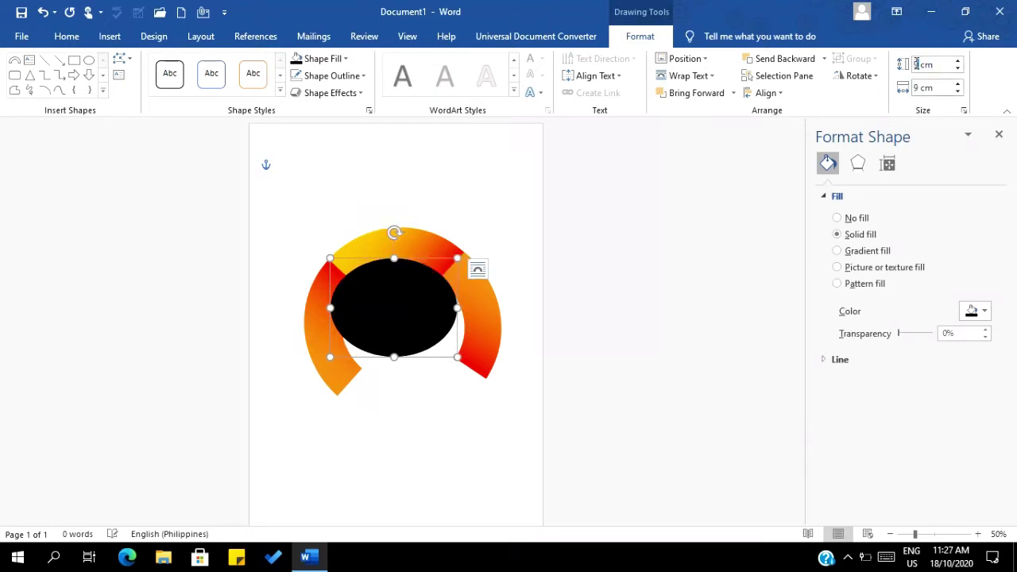
pyautogui.write('9')
pyautogui.press('Return')
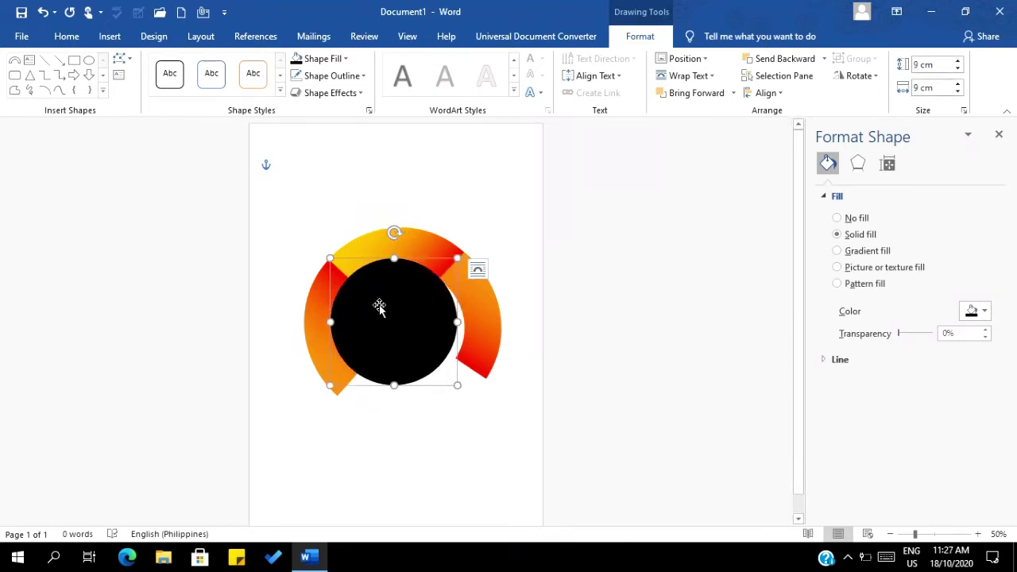
pyautogui.moveTo(380, 305)
pyautogui.mouseDown()
pyautogui.moveTo(404, 307)
pyautogui.moveTo(387, 305)
pyautogui.mouseUp()
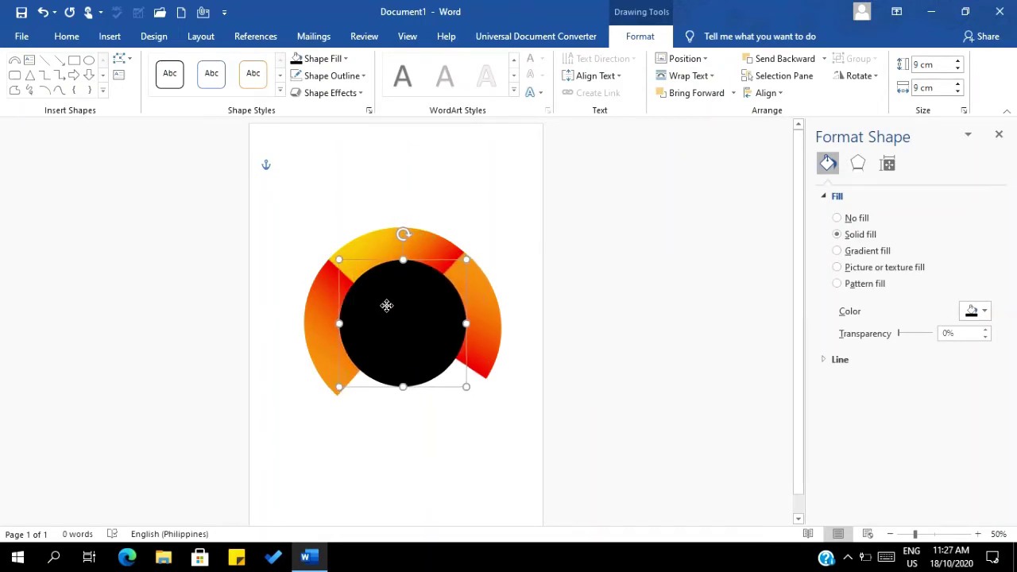
# - Group the black circle with the three surrounding arcs into one object
pyautogui.keyDown('shift'); pyautogui.click(322, 296); pyautogui.keyUp('shift')
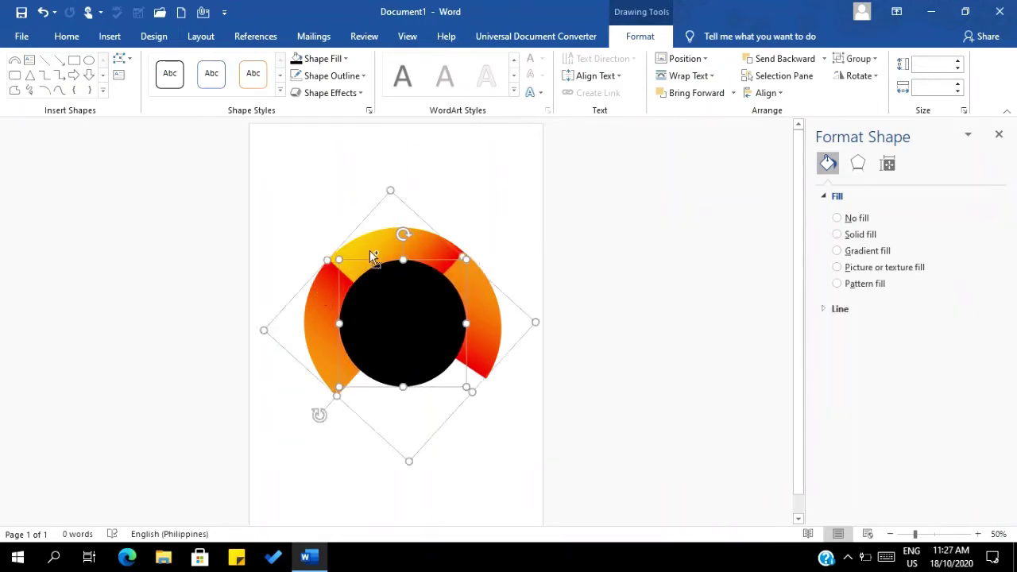
pyautogui.moveTo(370, 255); pyautogui.dragTo(365, 244)
pyautogui.keyDown('shift'); pyautogui.click(480, 289); pyautogui.keyUp('shift')
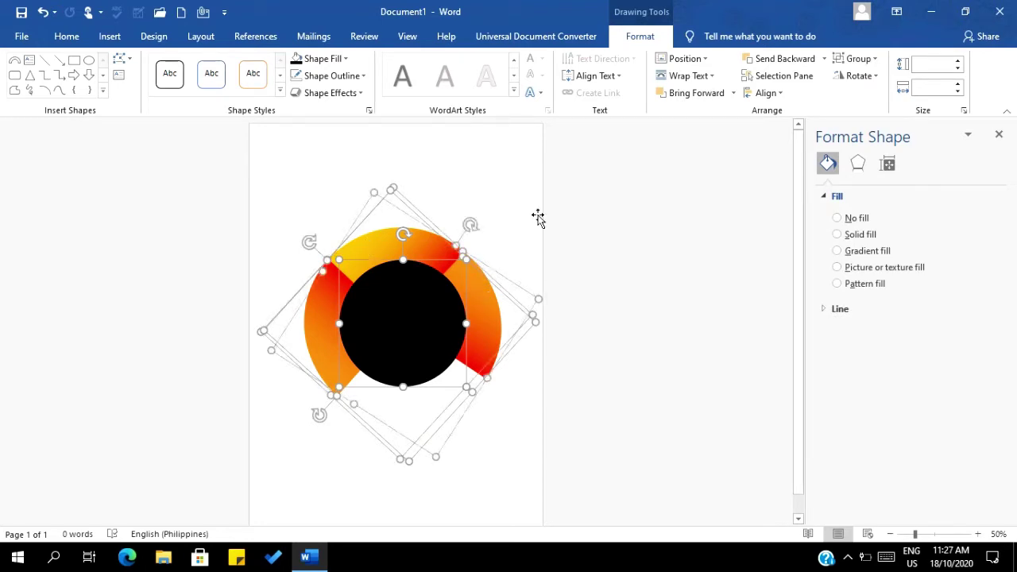
pyautogui.click(849, 64)
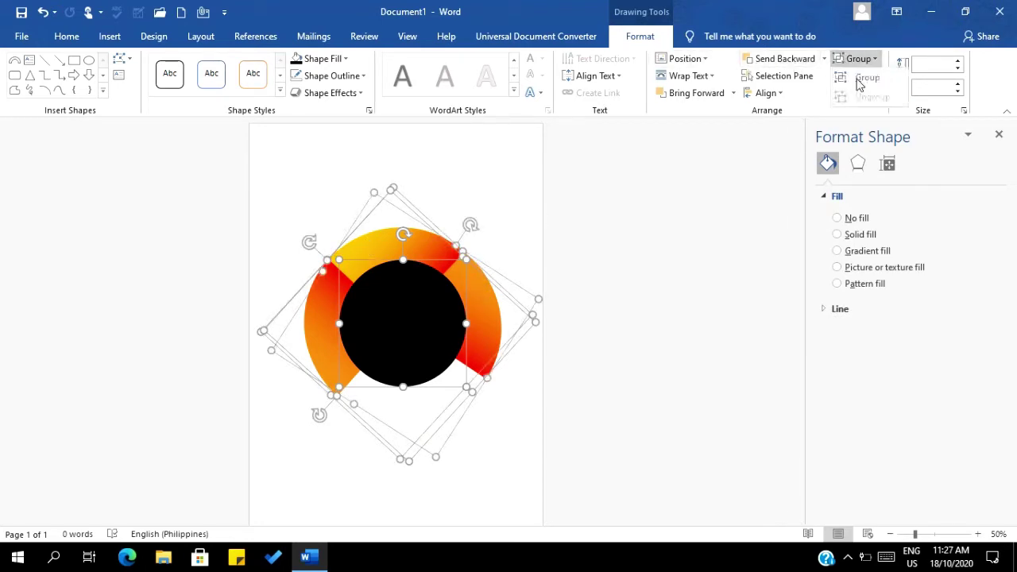
pyautogui.click(855, 78)
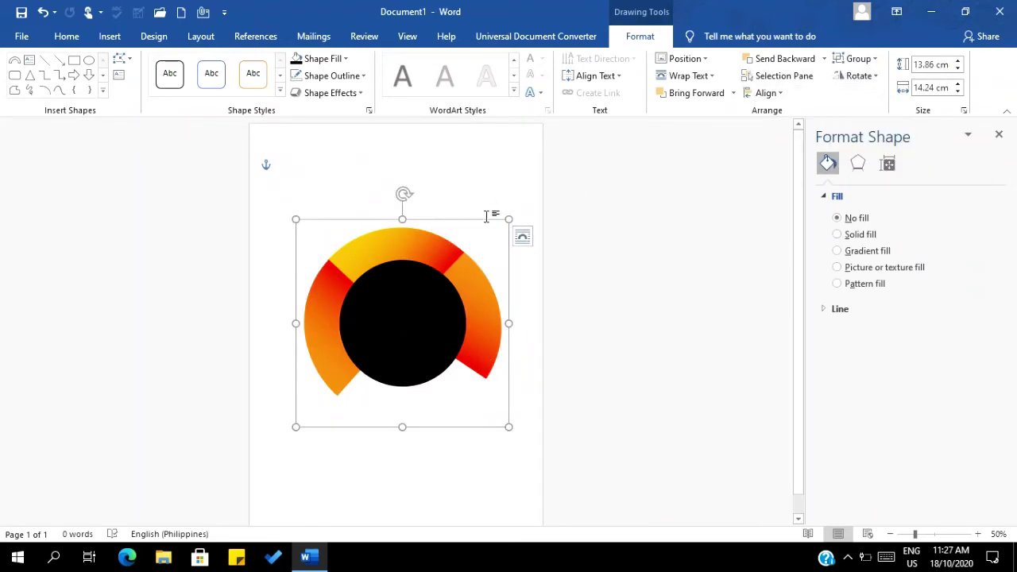
# - Move the group partly off the page's lower-left corner and rotate it slightly clockwise, with the shape formatting pane closed
pyautogui.moveTo(485, 225); pyautogui.dragTo(409, 387)
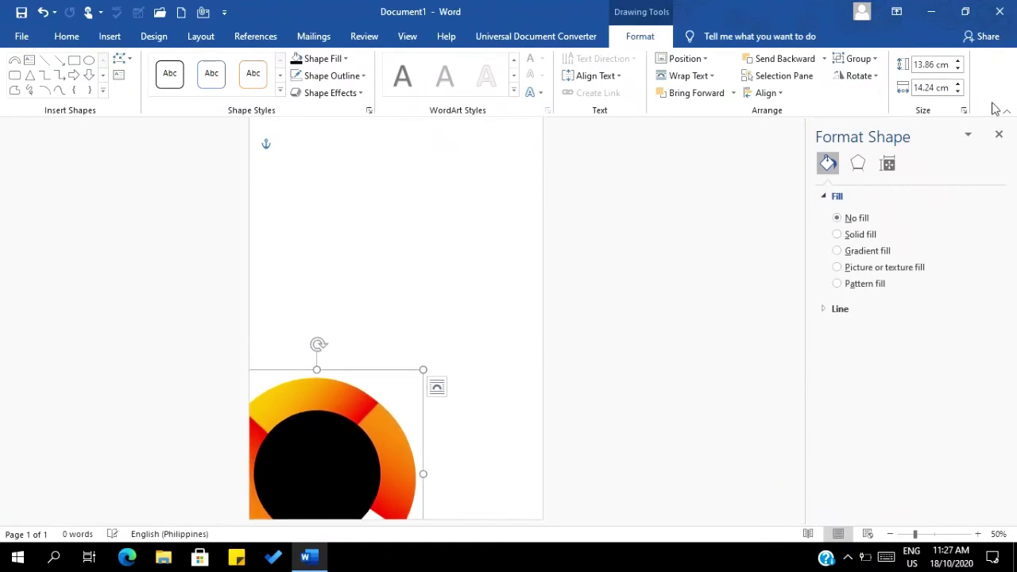
pyautogui.click(999, 133)
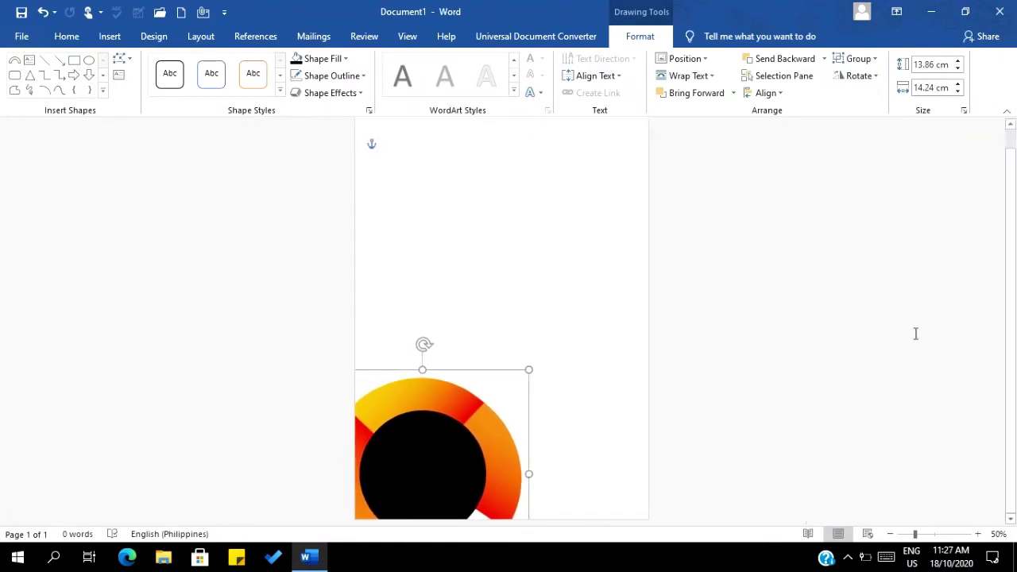
pyautogui.click(978, 534)
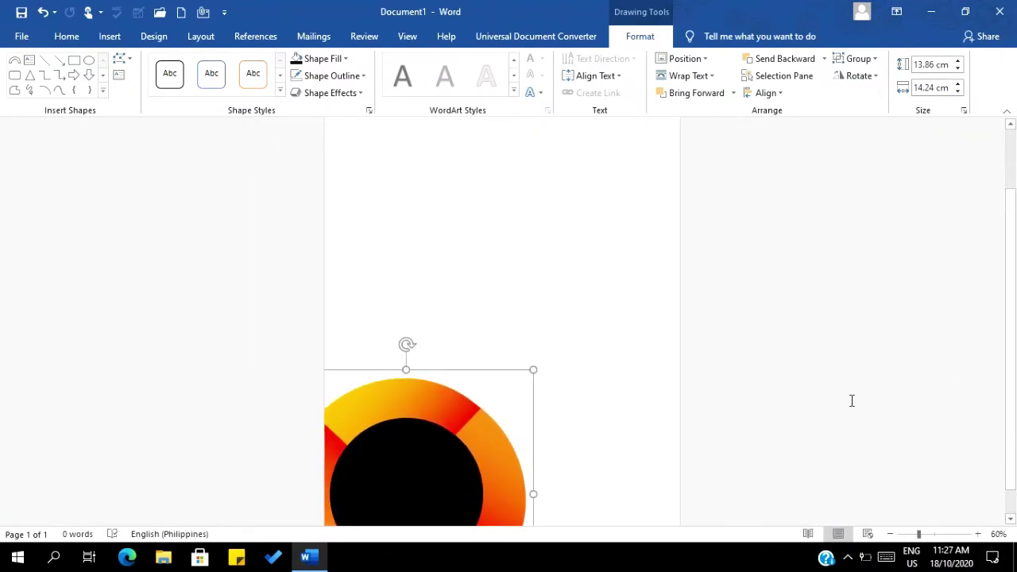
pyautogui.scroll(-2, 852, 400)
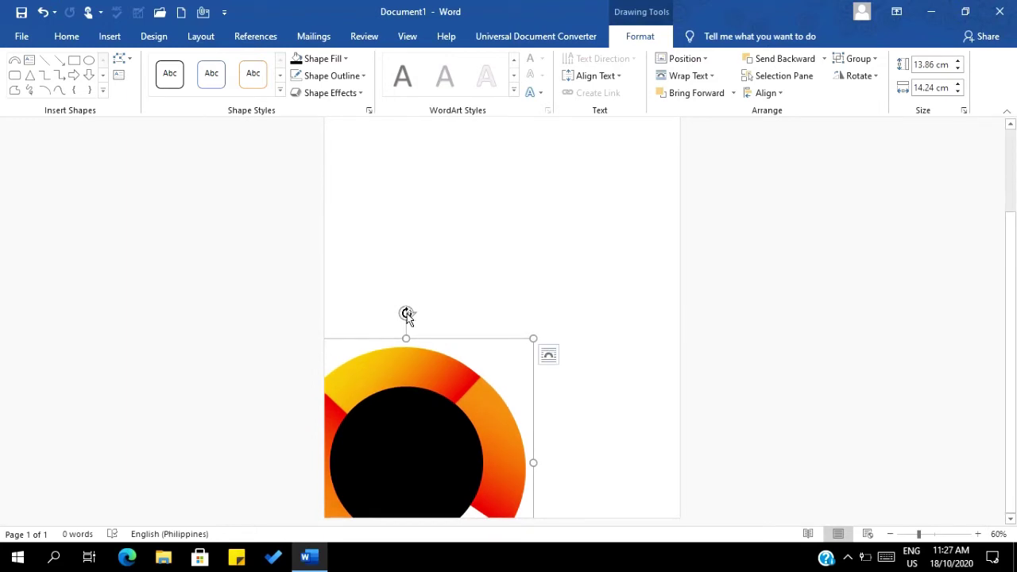
pyautogui.moveTo(406, 313); pyautogui.dragTo(490, 390)
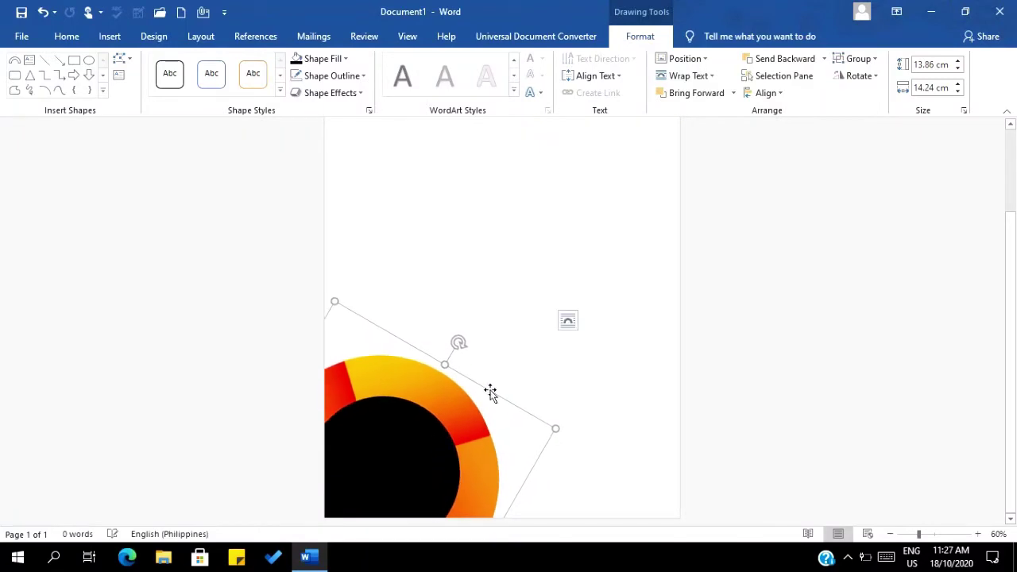
# - Copy the grouped graphic, paste a duplicate, and place it in the upper-right part of the page
pyautogui.press('ctrl')
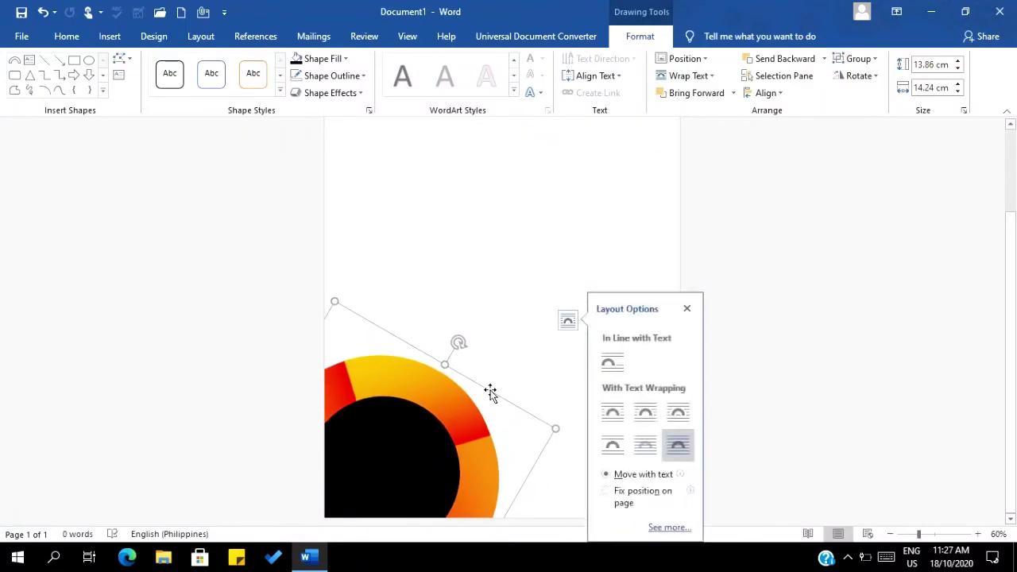
pyautogui.press('ctrl')
pyautogui.press('ctrl')
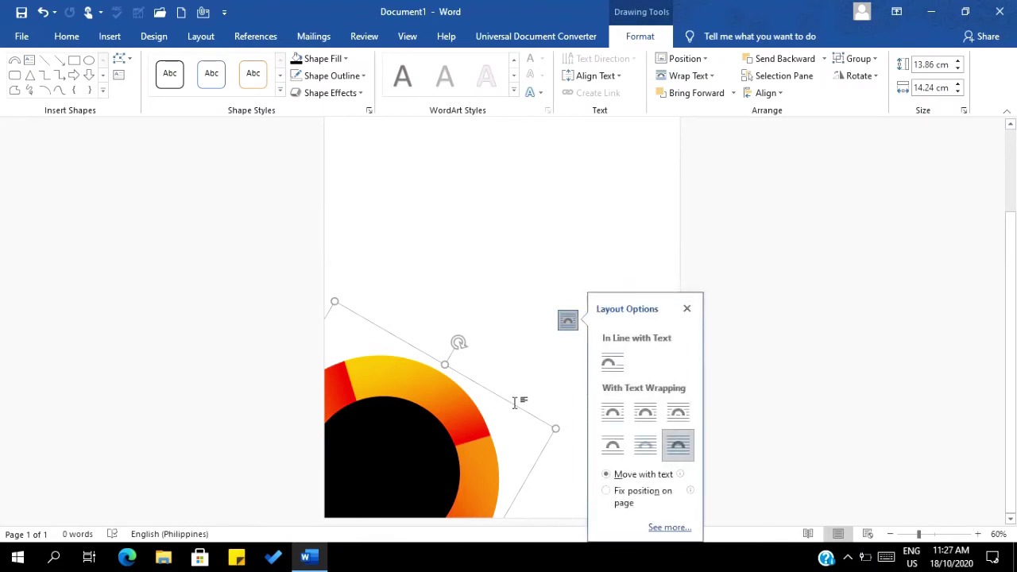
pyautogui.rightClick(514, 406)
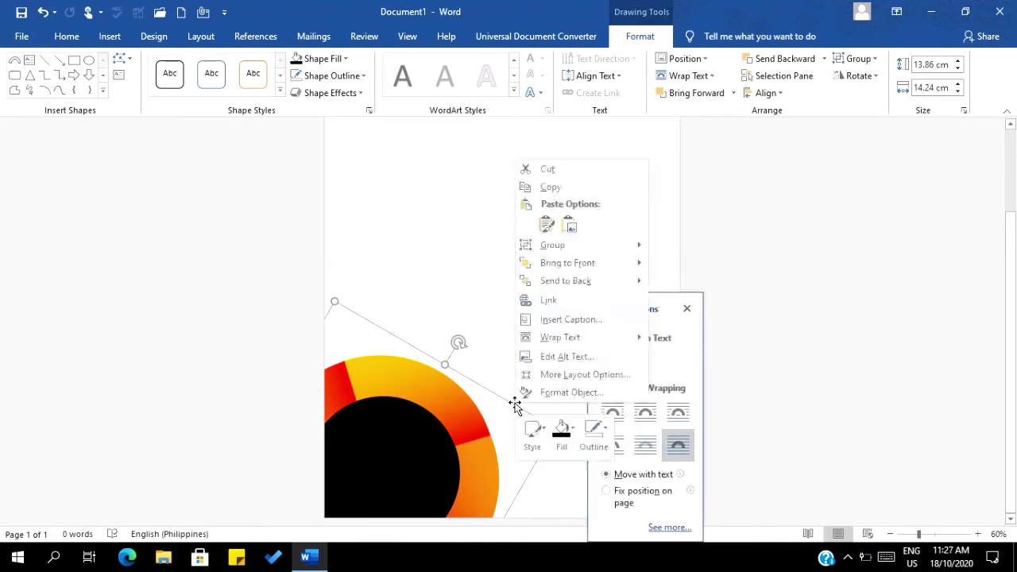
pyautogui.click(547, 189)
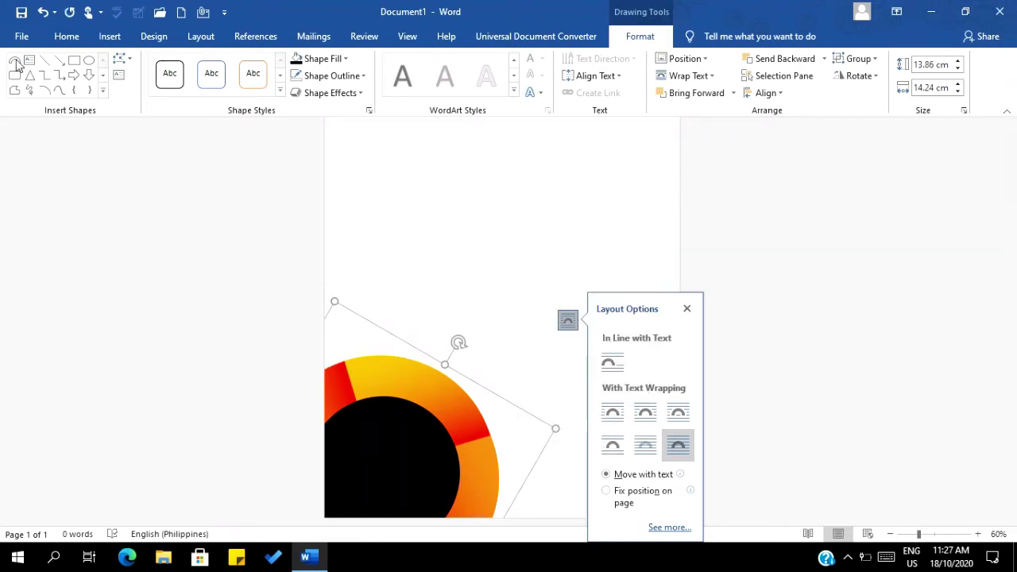
pyautogui.click(66, 37)
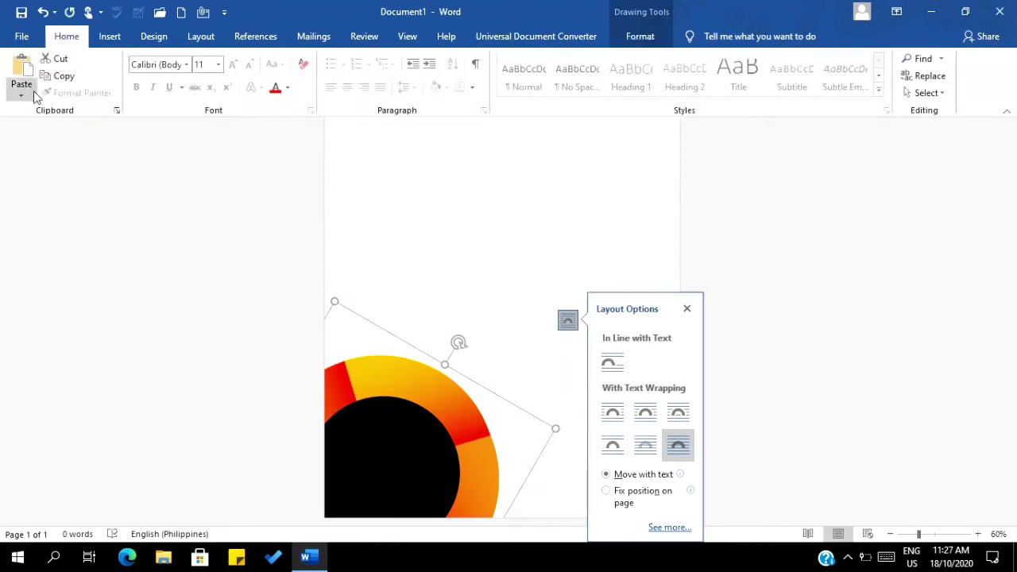
pyautogui.click(20, 71)
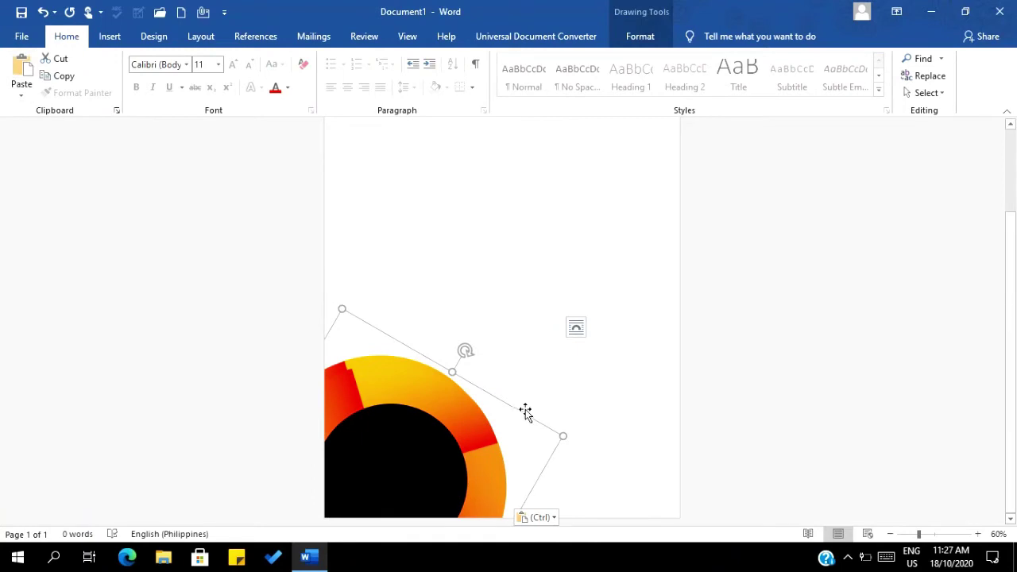
pyautogui.moveTo(517, 412); pyautogui.dragTo(672, 233)
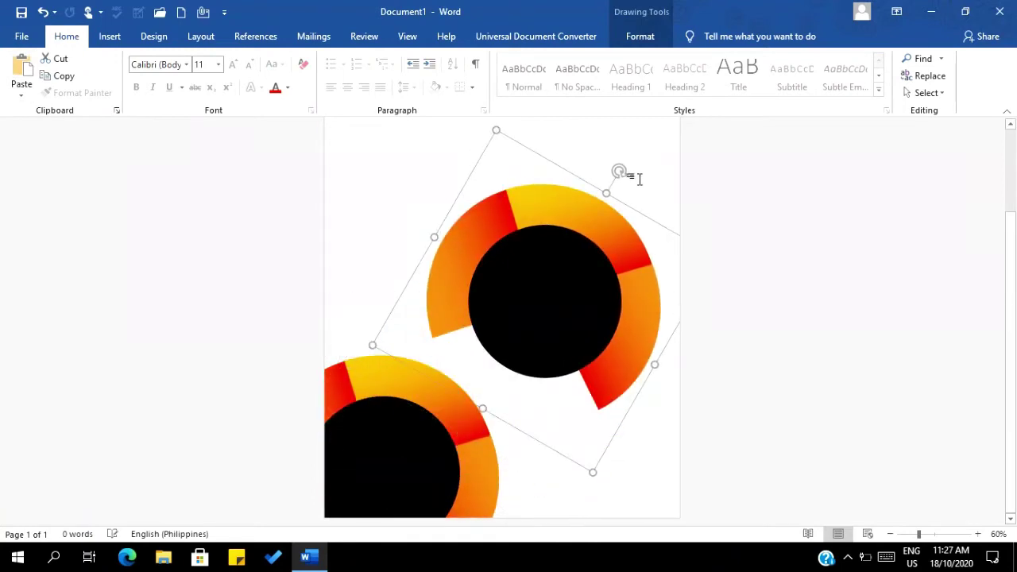
# - Rotate the duplicate until the ring's gap faces the page's upper right, and shrink it well below the original's size
pyautogui.moveTo(618, 170); pyautogui.dragTo(447, 186)
pyautogui.moveTo(461, 268); pyautogui.dragTo(502, 228)
pyautogui.moveTo(464, 191); pyautogui.dragTo(447, 376)
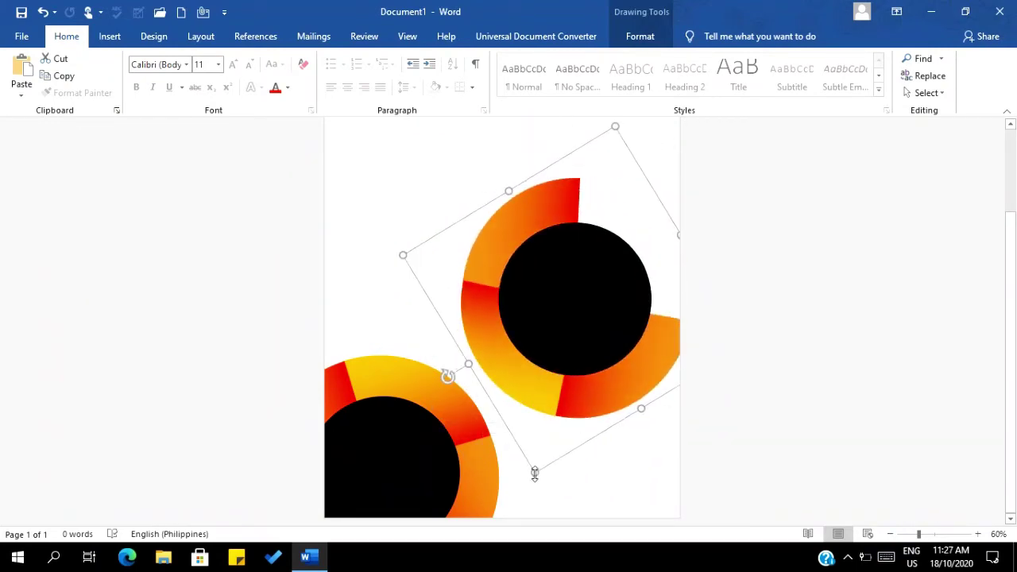
pyautogui.moveTo(536, 472); pyautogui.dragTo(581, 331)
pyautogui.click(581, 329)
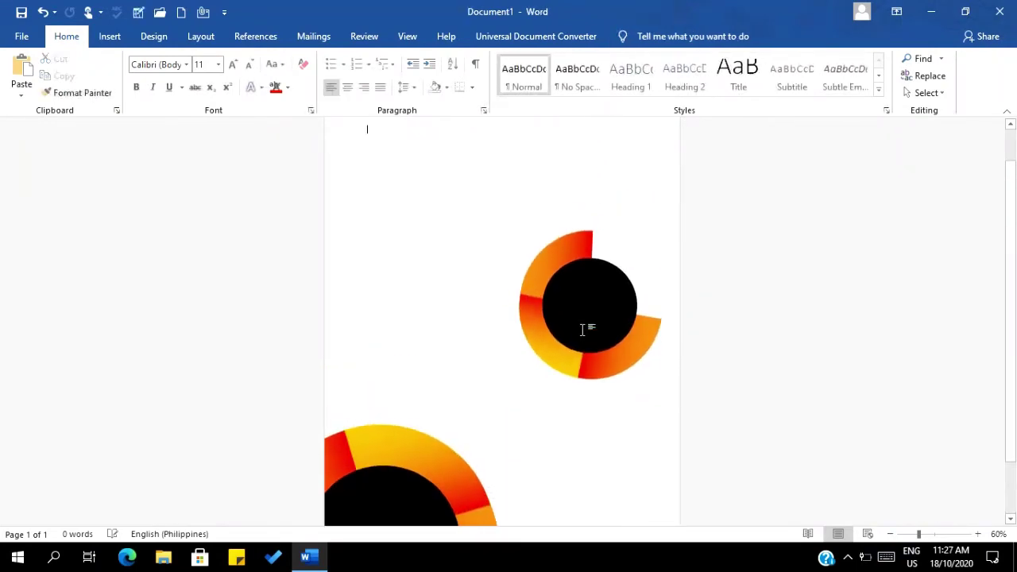
pyautogui.scroll(1, 582, 329)
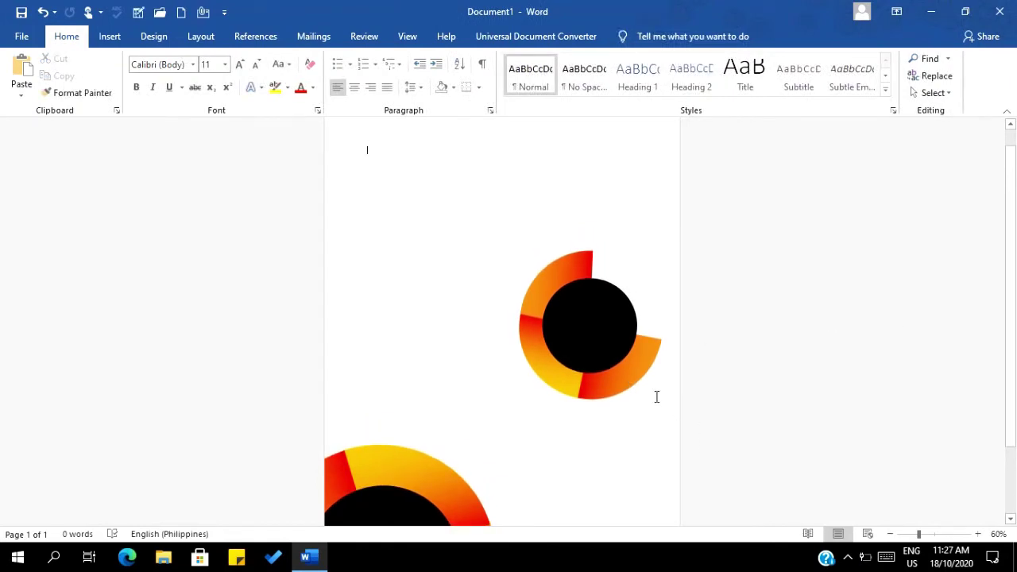
pyautogui.click(890, 534)
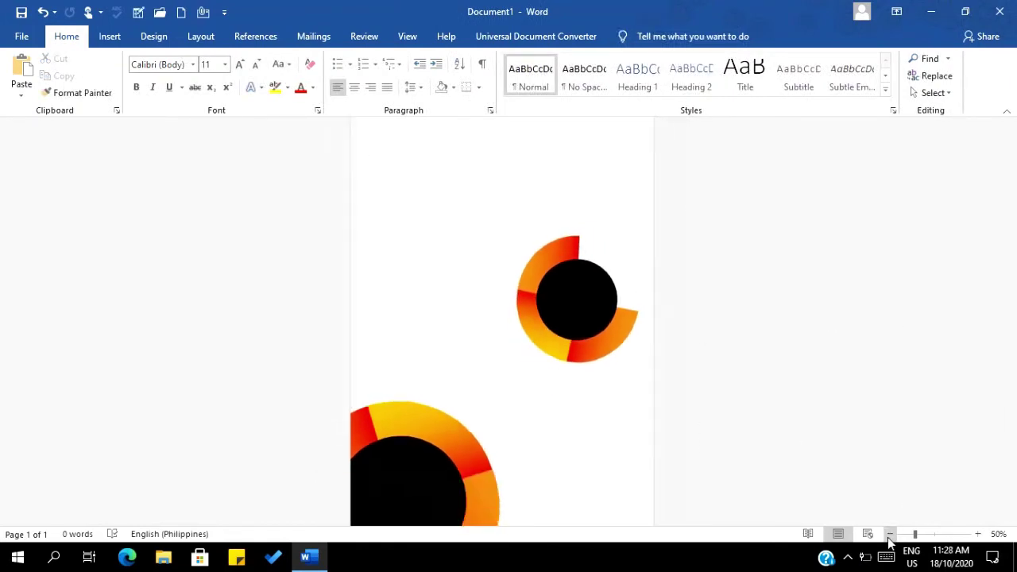
pyautogui.click(890, 534)
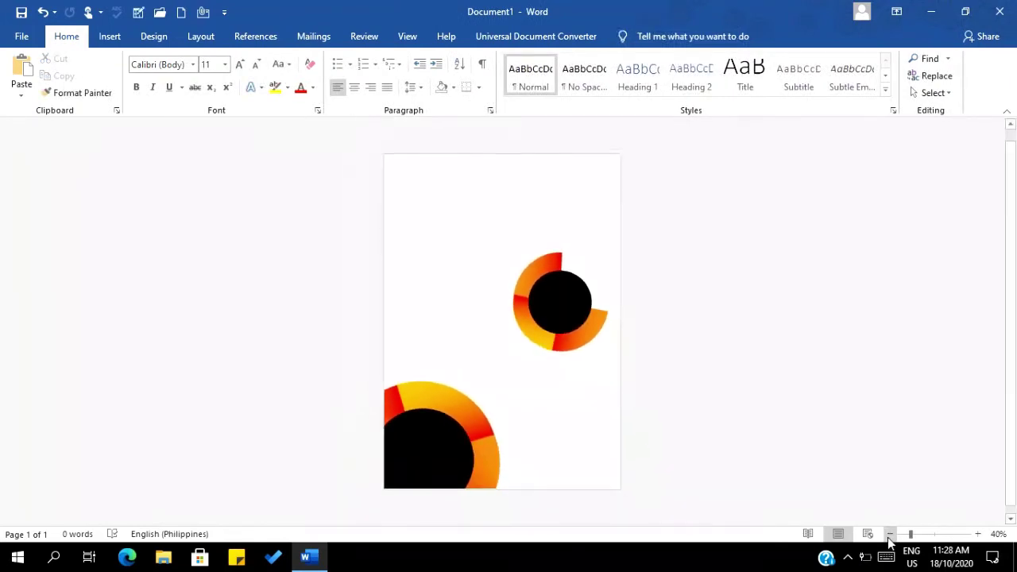
# - Move the smaller ring graphic into the page's upper-right corner so it runs partly off the page
pyautogui.click(551, 301)
pyautogui.moveTo(565, 361); pyautogui.dragTo(597, 241)
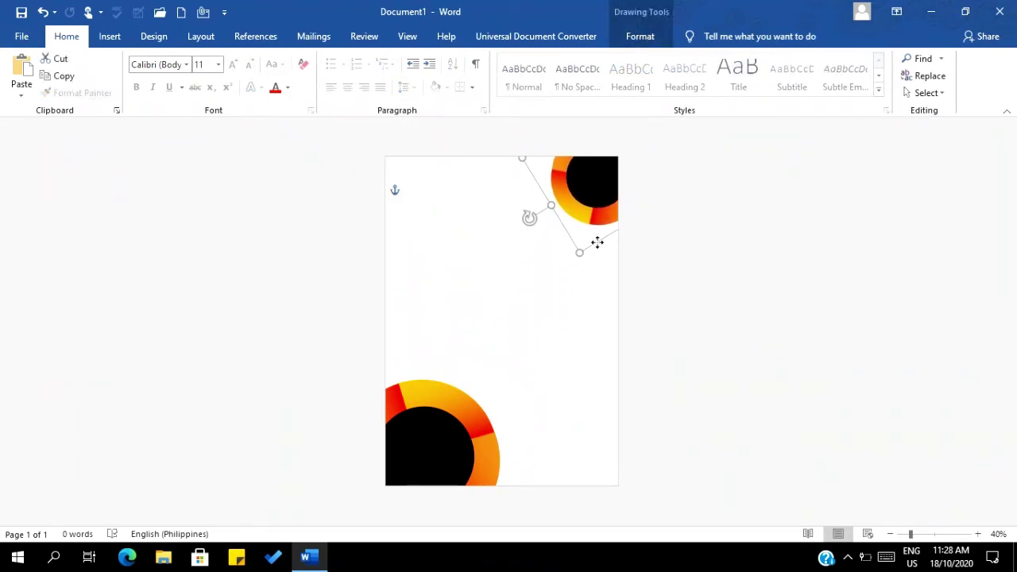
pyautogui.click(656, 244)
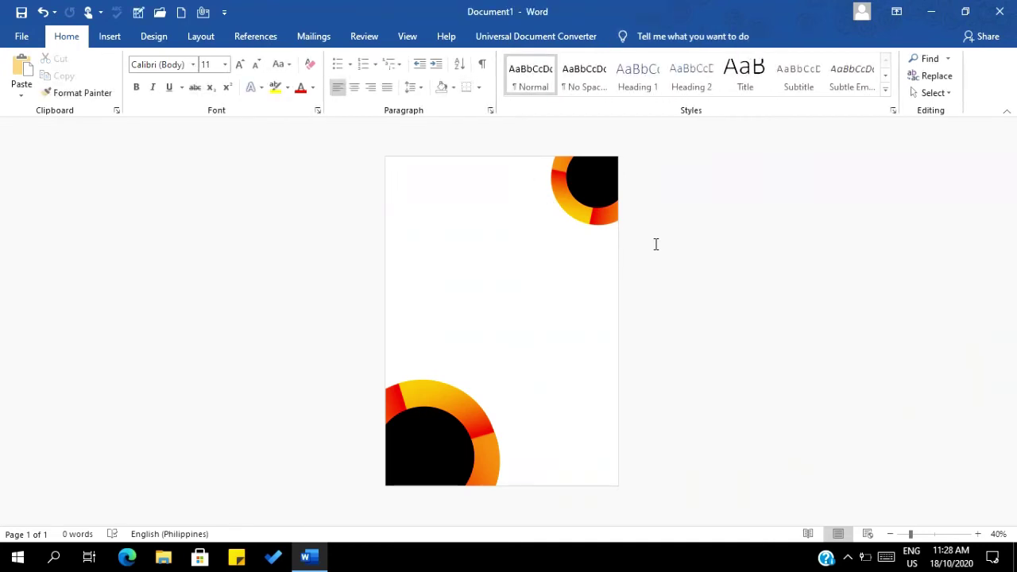
# - Insert a Simple Text Box and place it at the page's upper left, beside the corner ring graphic
pyautogui.click(978, 534)
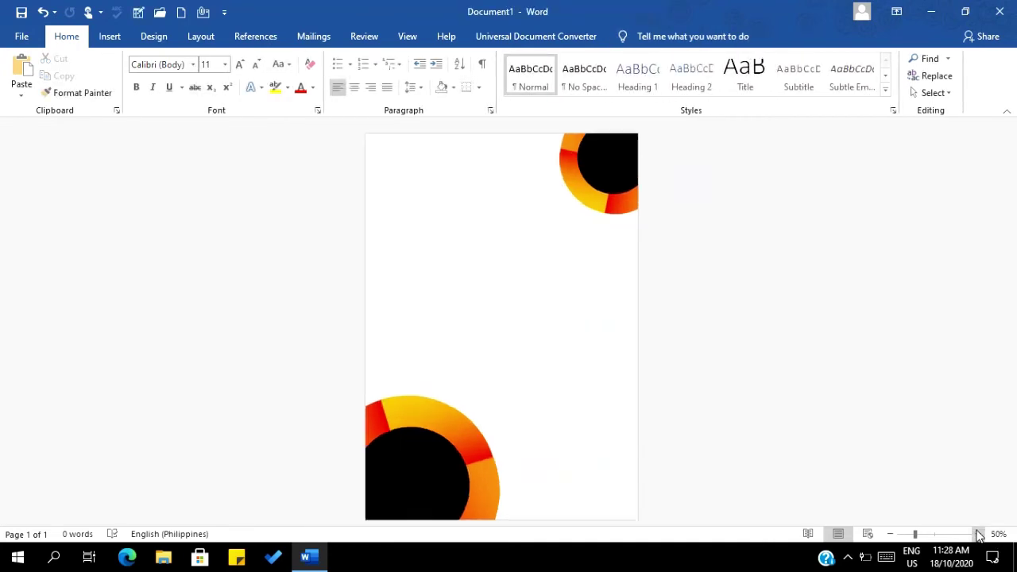
pyautogui.click(978, 534)
pyautogui.click(978, 534)
pyautogui.click(978, 534)
pyautogui.click(978, 534)
pyautogui.click(978, 534)
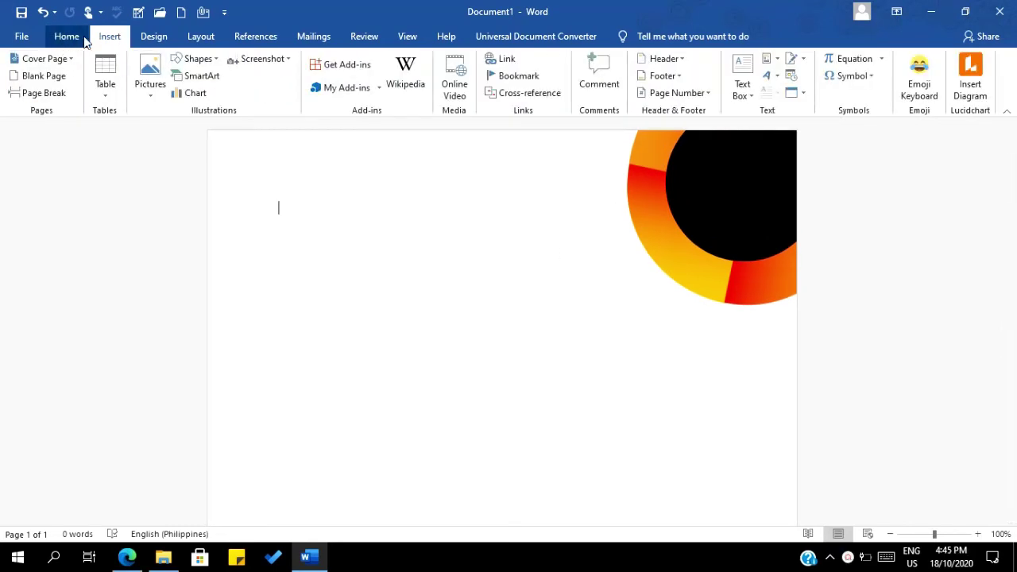
pyautogui.click(743, 86)
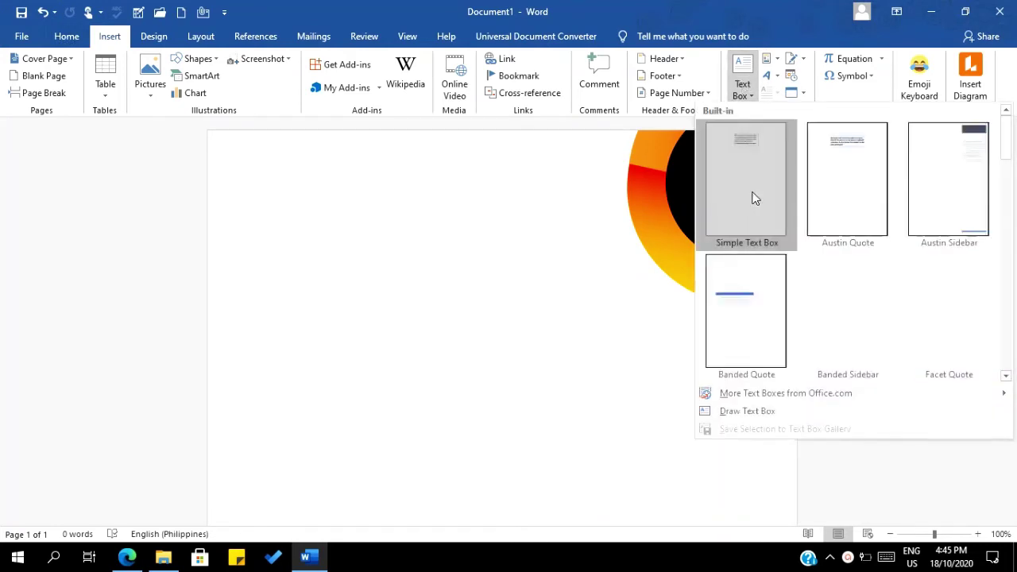
pyautogui.click(753, 198)
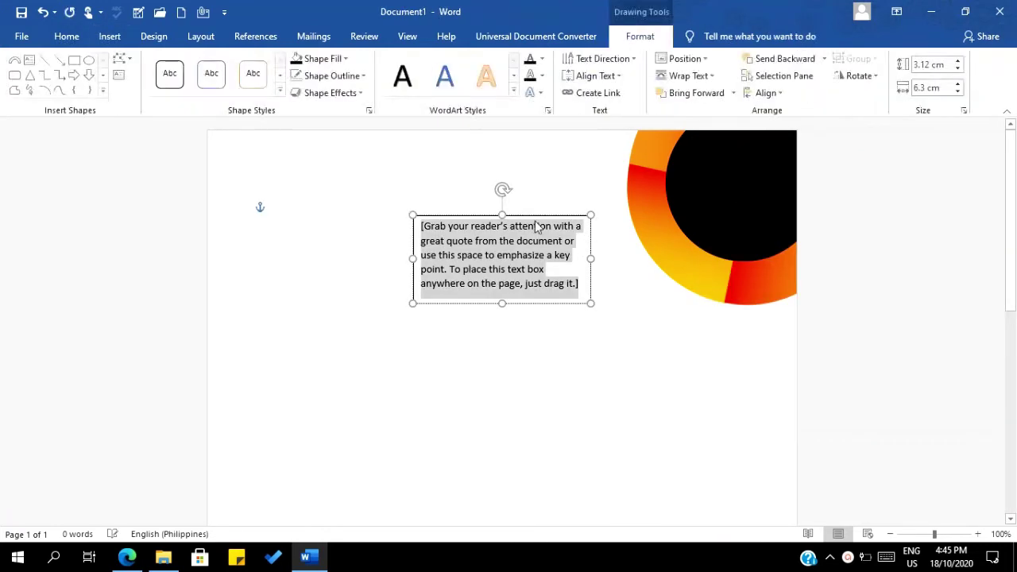
pyautogui.moveTo(535, 214); pyautogui.dragTo(400, 200)
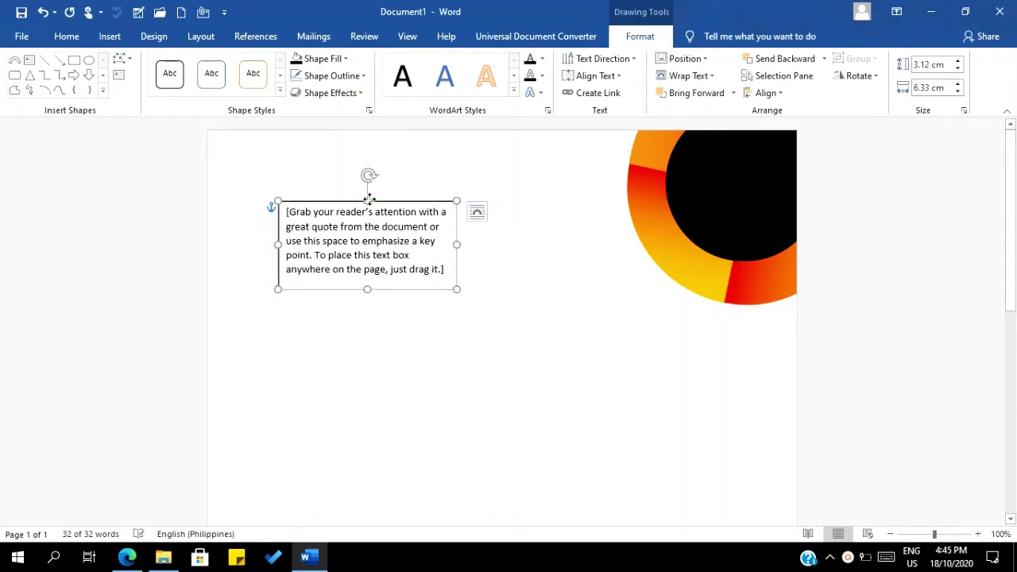
# - Remove the text box's outline and replace its placeholder text with "YOUR COMPANY NAME"
pyautogui.click(333, 75)
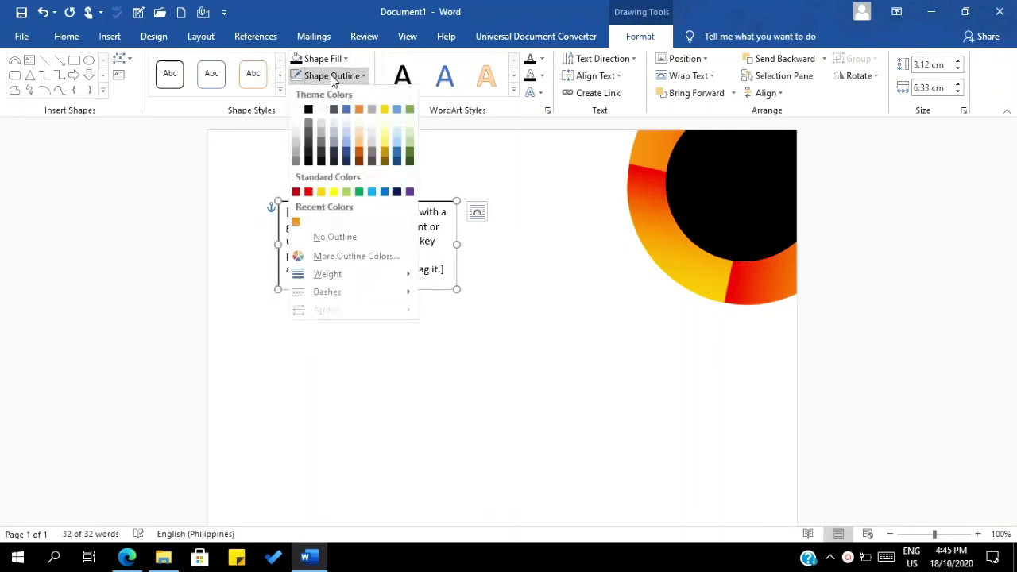
pyautogui.click(350, 238)
pyautogui.click(368, 236)
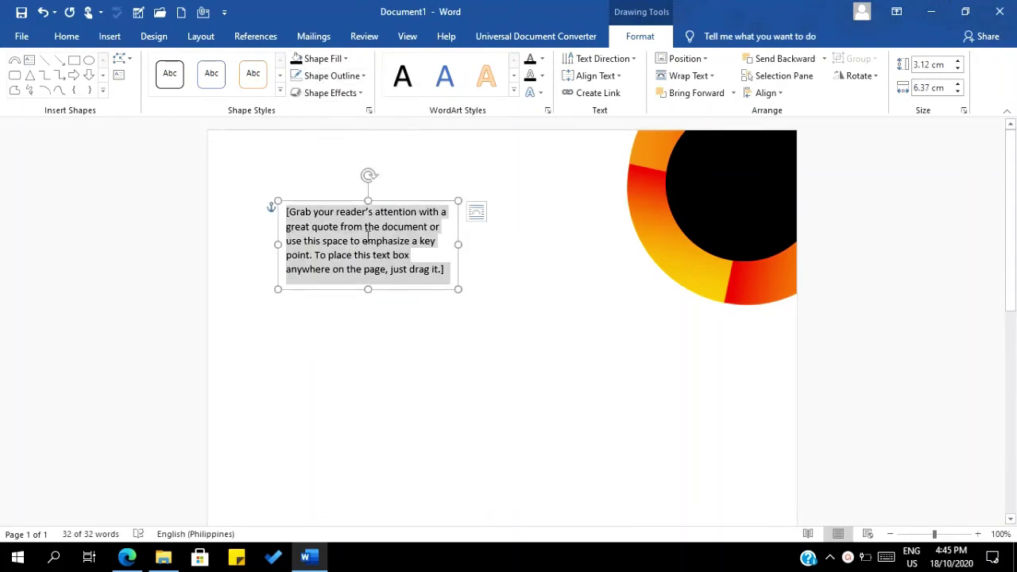
pyautogui.press('capslock')
pyautogui.press('BackSpace')
pyautogui.write('YOU')
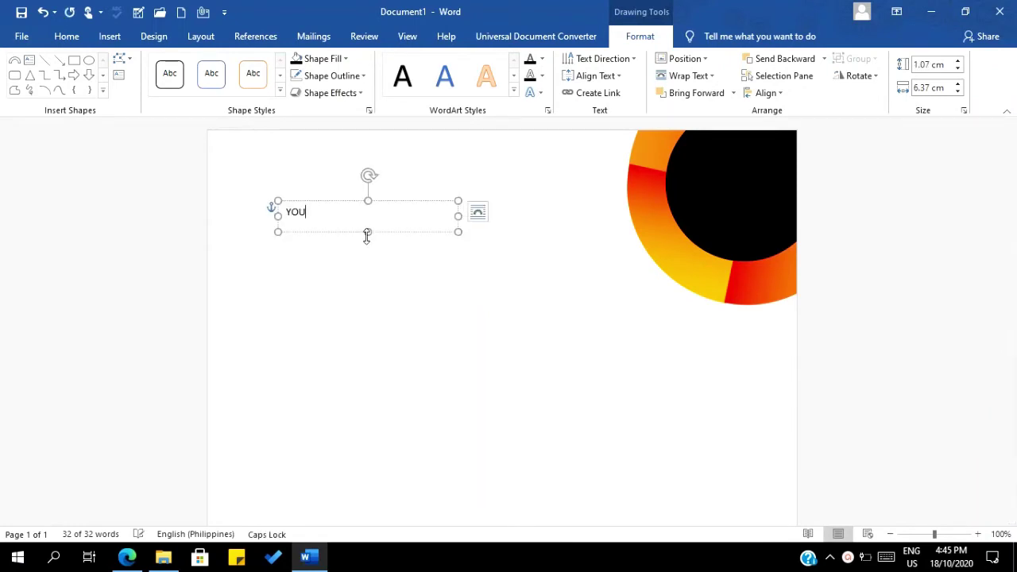
pyautogui.write('R COMAPNY')
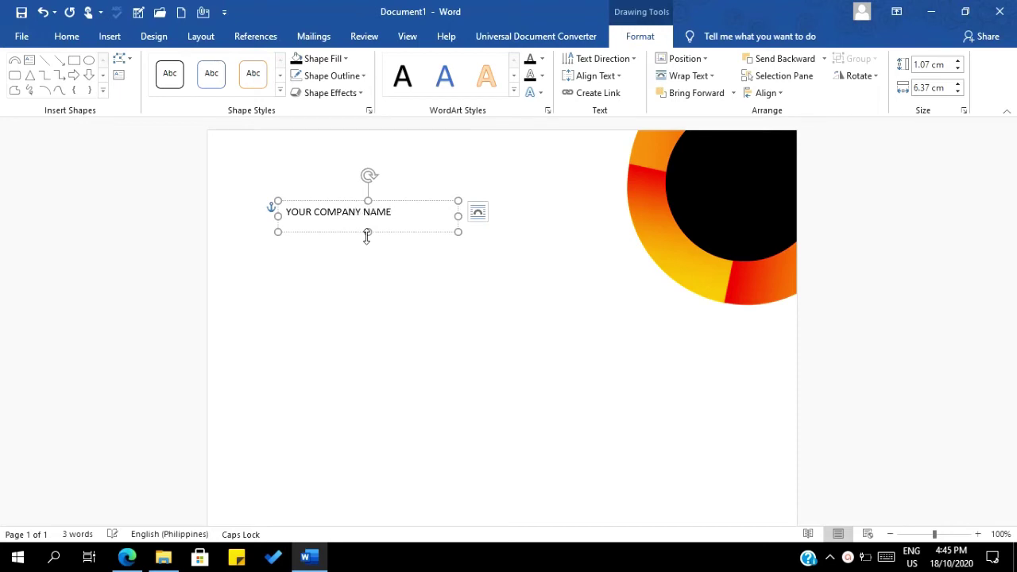
pyautogui.press('capslock')
# - Set the font of all the company name text to Metropolis Black
pyautogui.hotkey('ctrl', 'a')
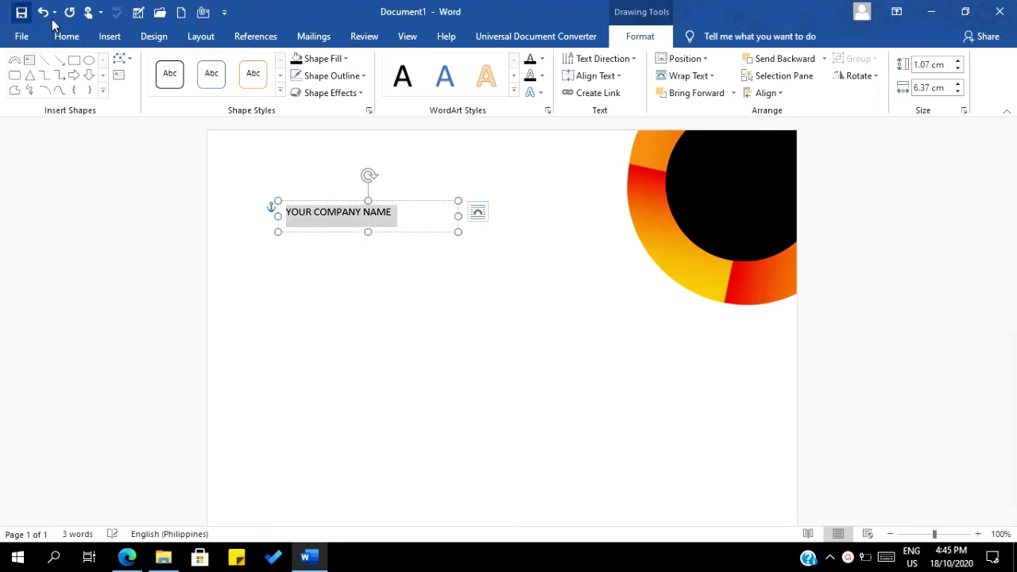
pyautogui.click(69, 37)
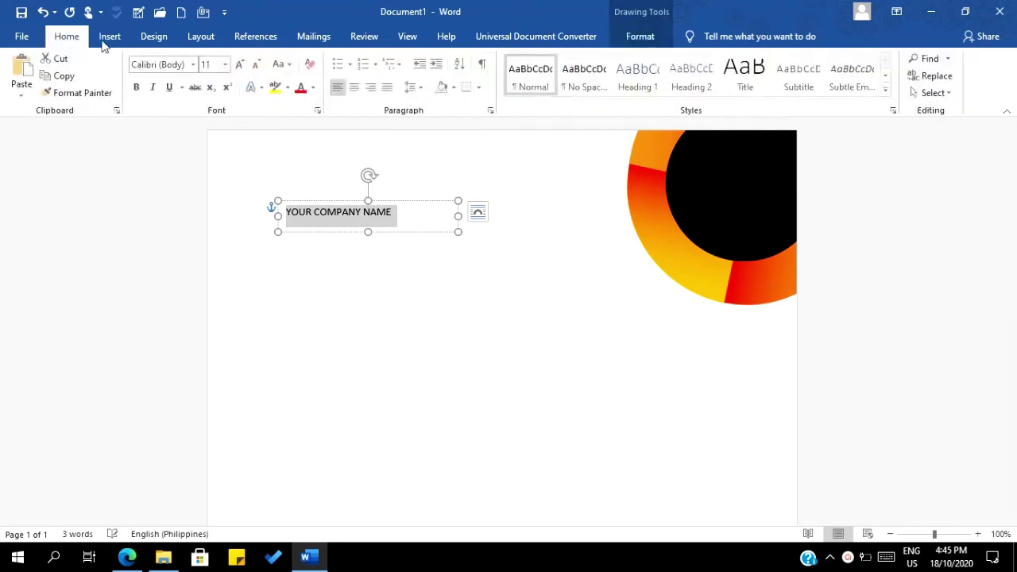
pyautogui.click(180, 66)
pyautogui.write('M')
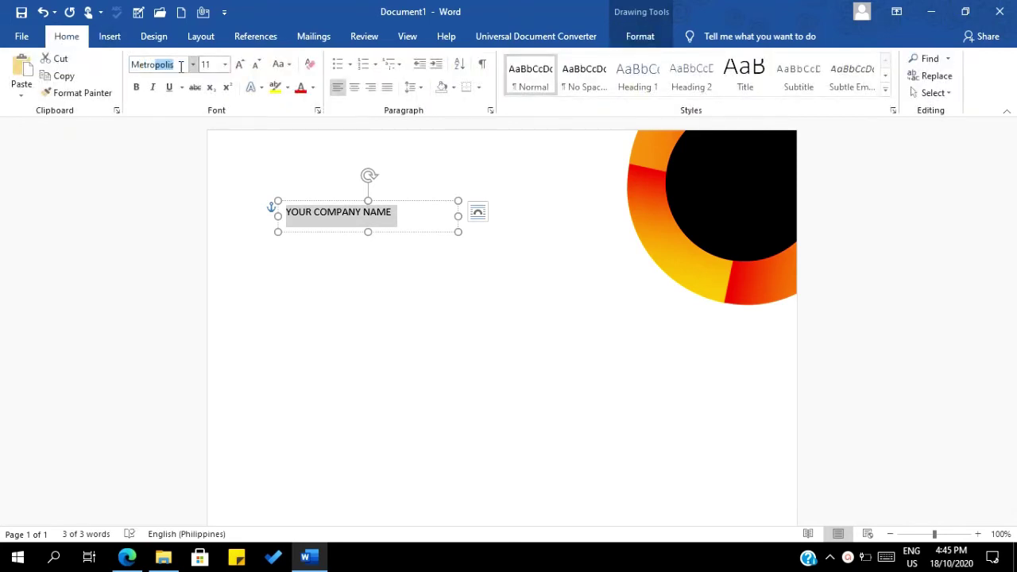
pyautogui.write('etropolis B')
pyautogui.press('Return')
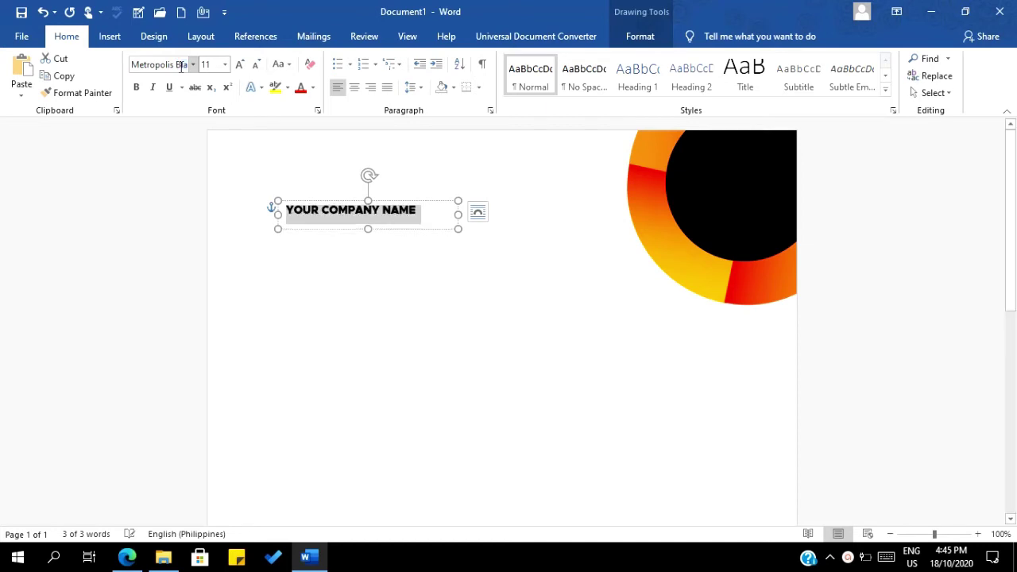
# - Set the company name's font size to 36 and widen the text box so "YOUR COMPANY" fits on one line
pyautogui.click(226, 65)
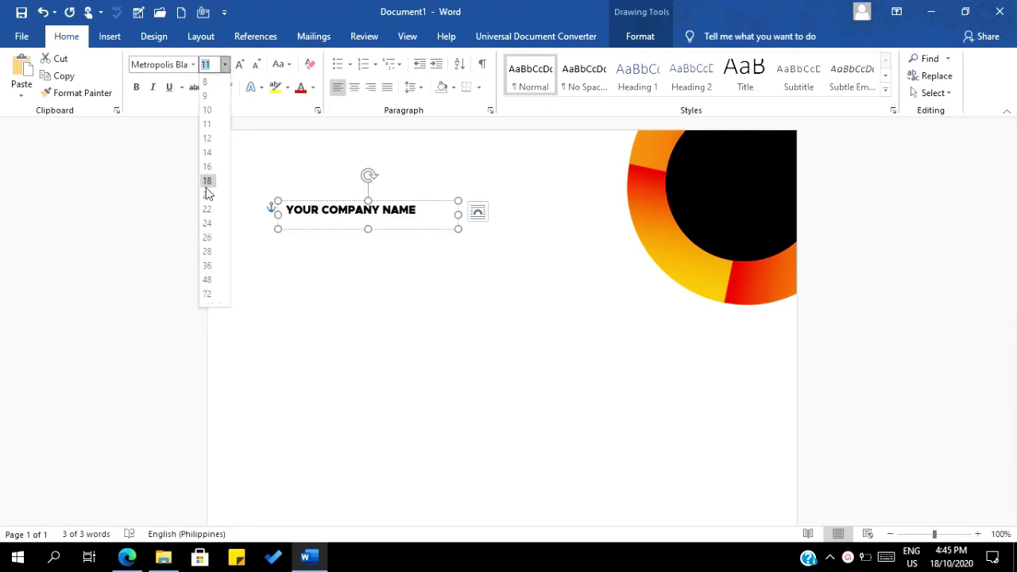
pyautogui.click(205, 267)
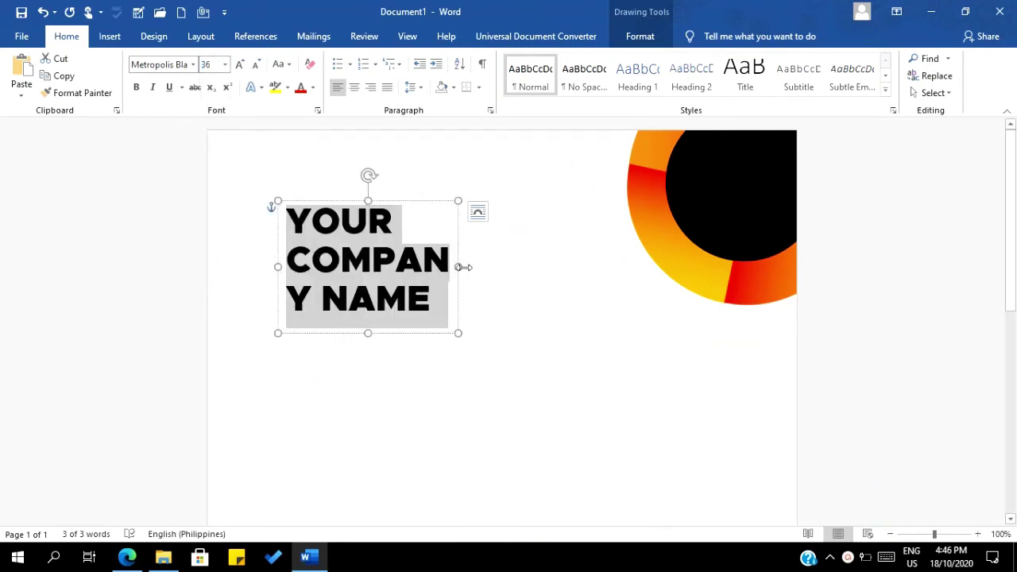
pyautogui.moveTo(462, 267); pyautogui.dragTo(609, 264)
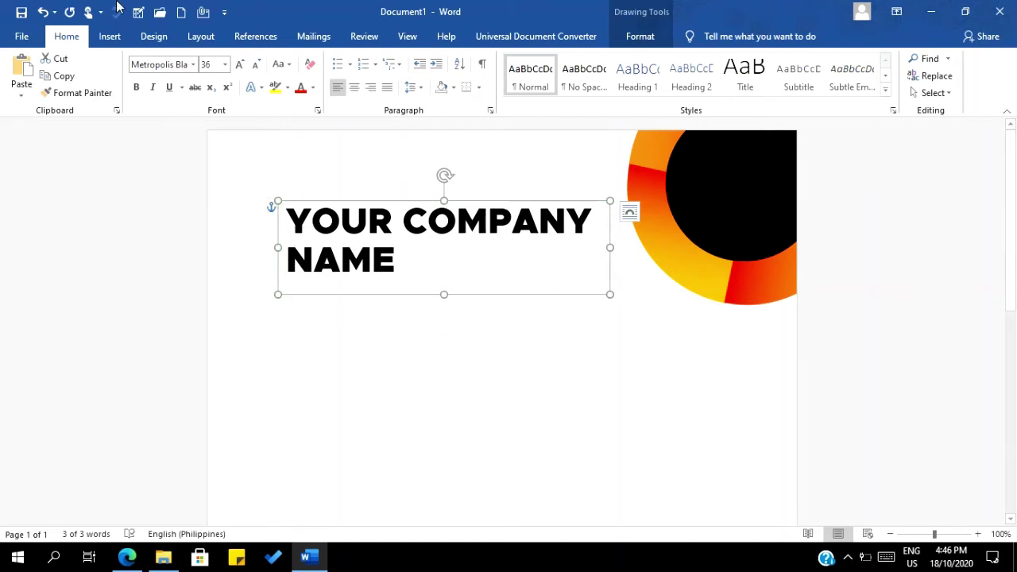
# - Draw a thin horizontal rectangle about 10.7 cm wide and 0.13 cm high below the company name
pyautogui.click(113, 36)
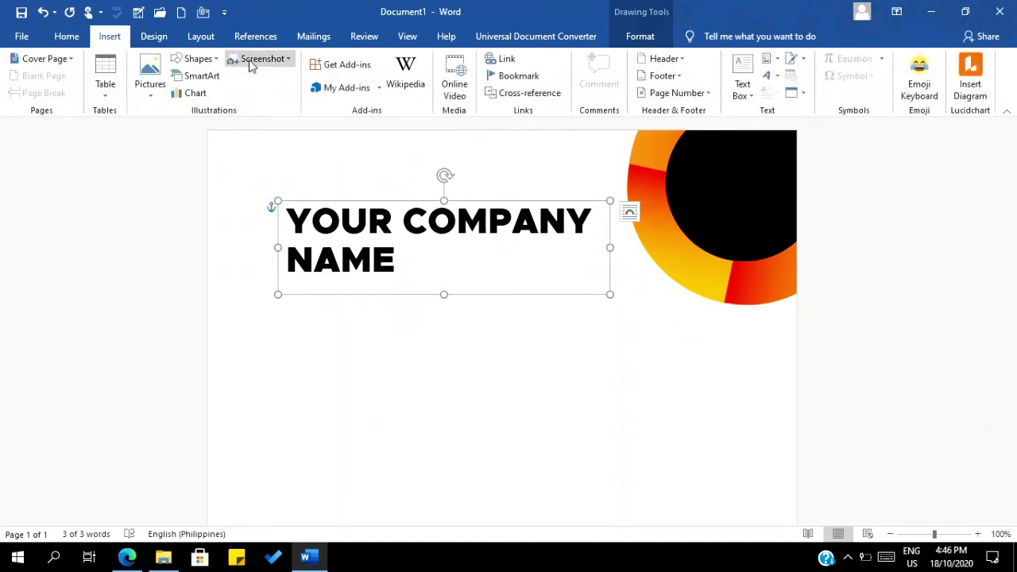
pyautogui.click(212, 61)
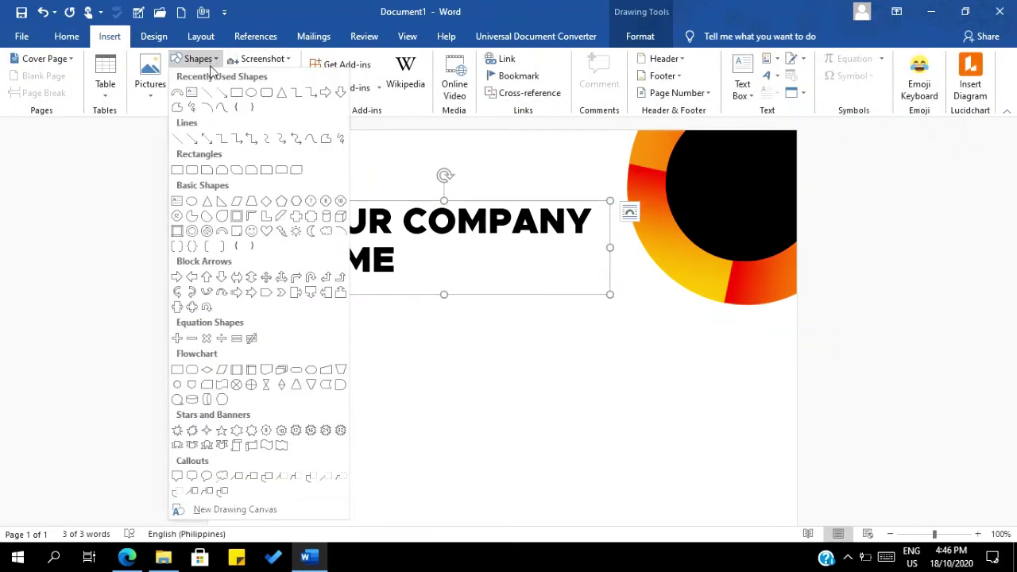
pyautogui.click(237, 93)
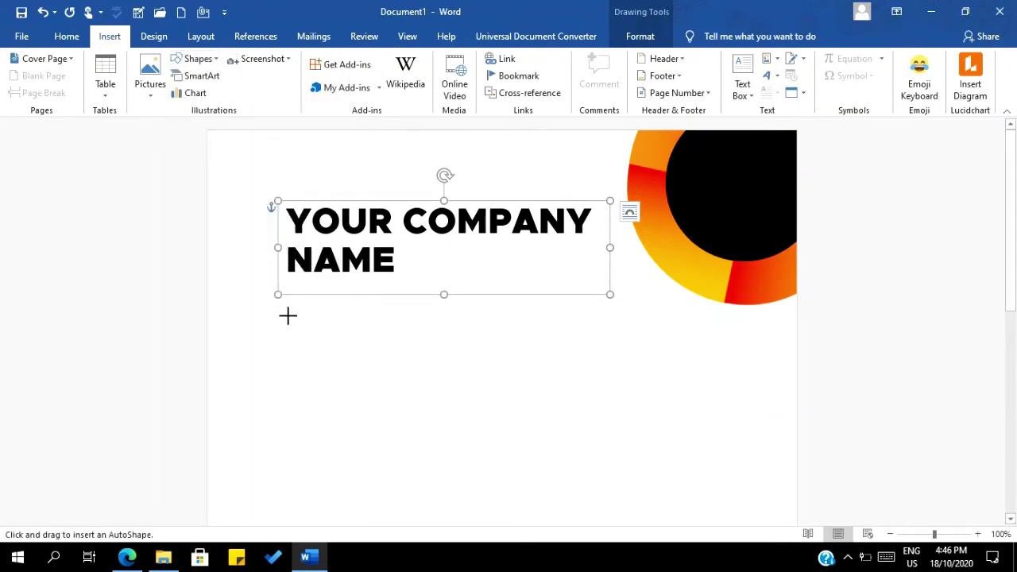
pyautogui.moveTo(288, 315); pyautogui.dragTo(571, 314)
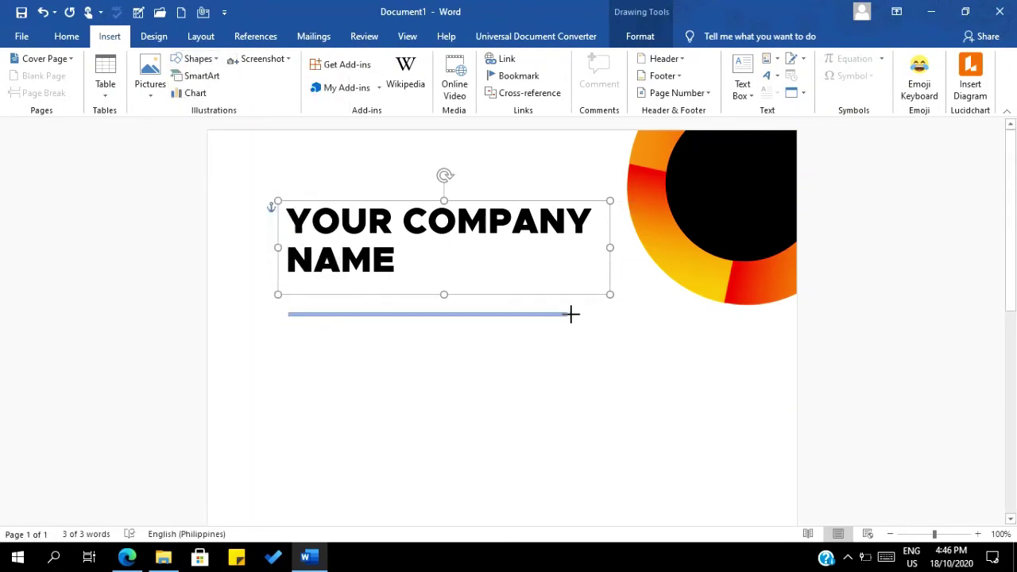
pyautogui.moveTo(589, 311); pyautogui.dragTo(589, 313)
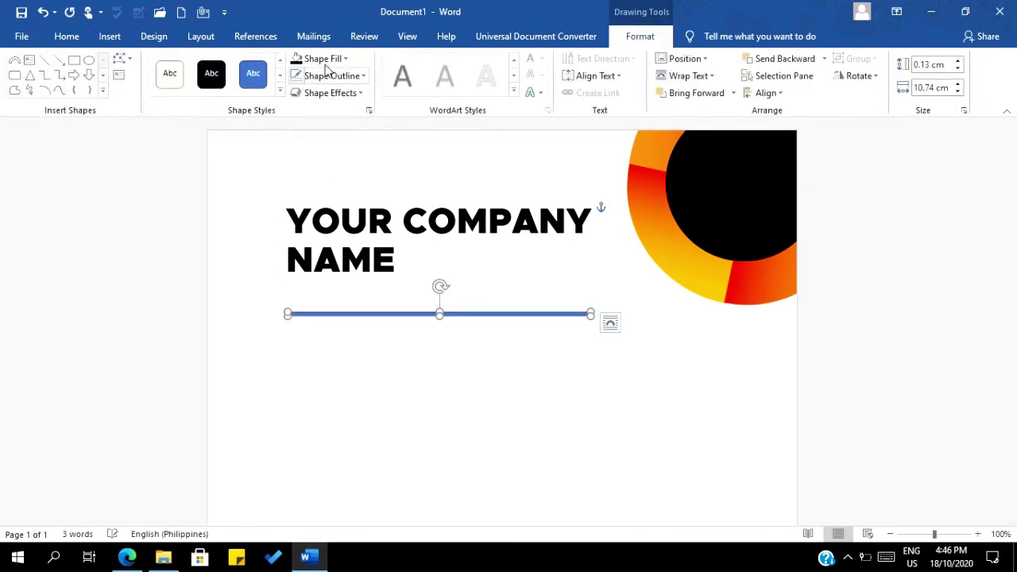
# - Give the thin bar an orange-to-red gradient fill of the Radial type
pyautogui.click(329, 59)
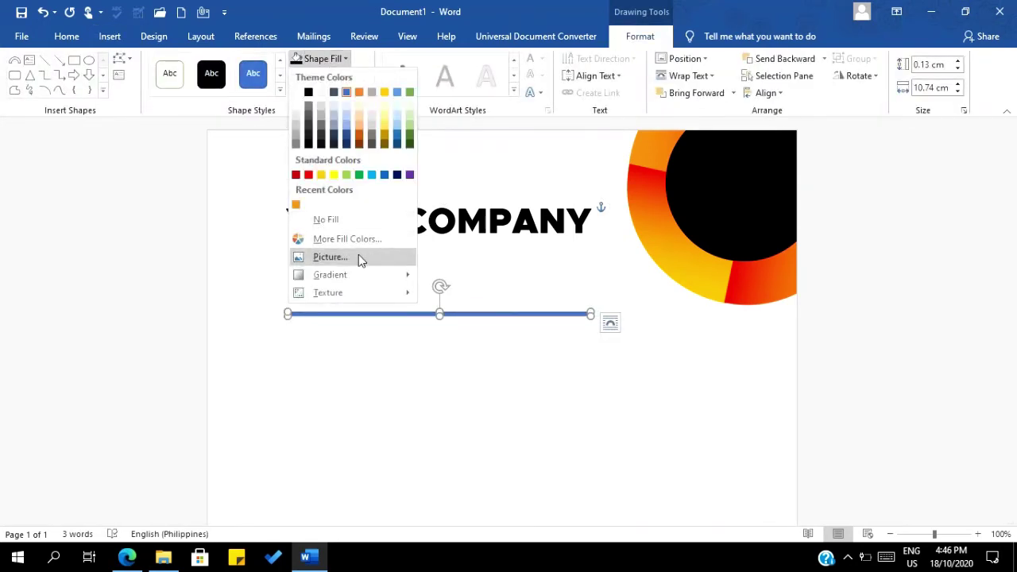
pyautogui.moveTo(352, 277)
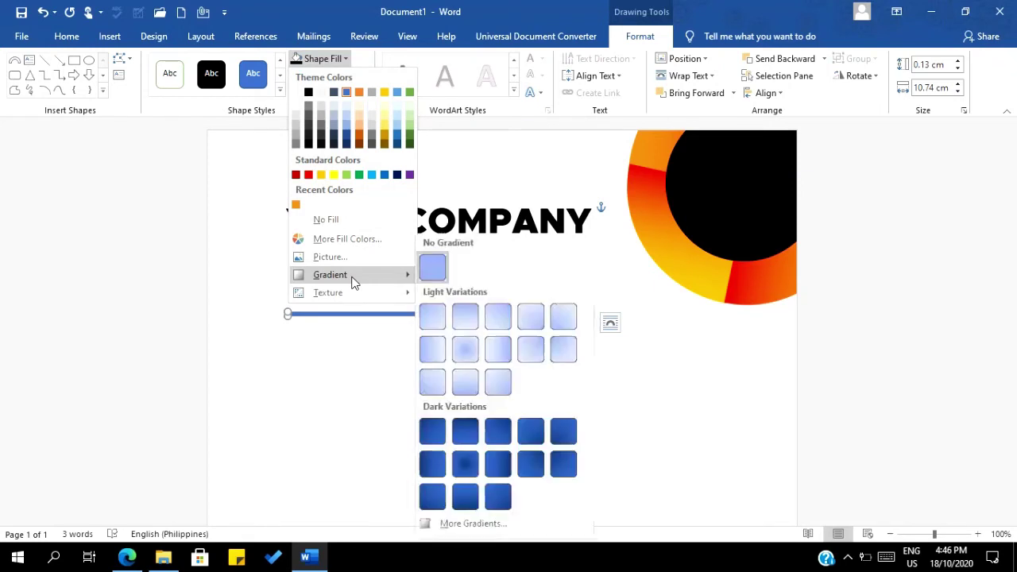
pyautogui.click(488, 524)
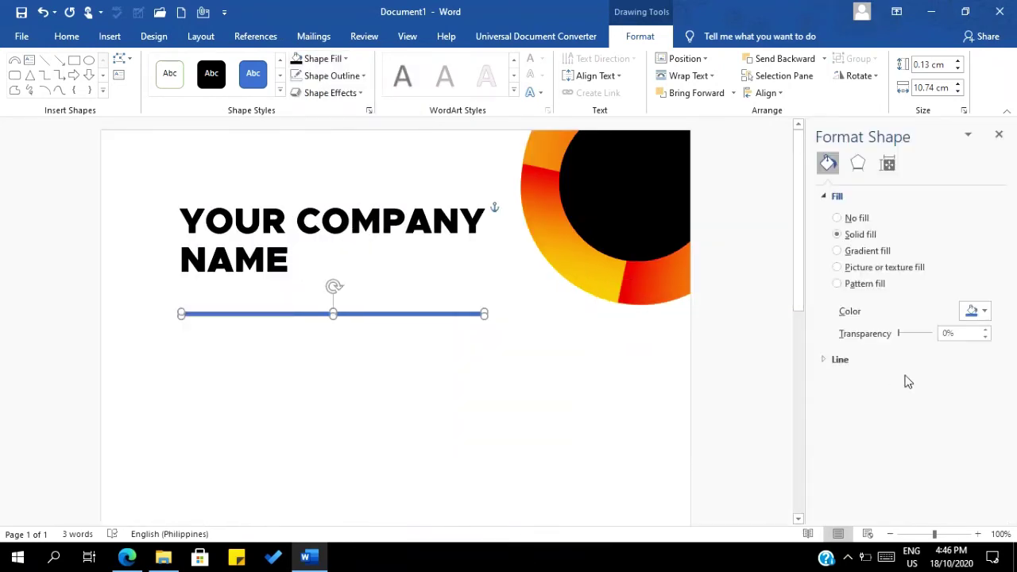
pyautogui.click(838, 251)
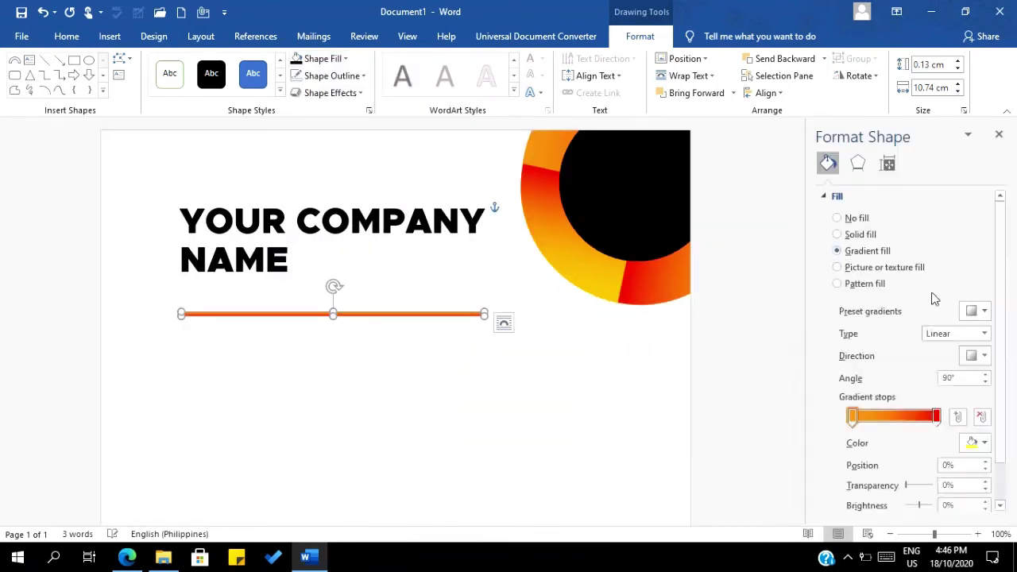
pyautogui.click(946, 335)
pyautogui.click(951, 363)
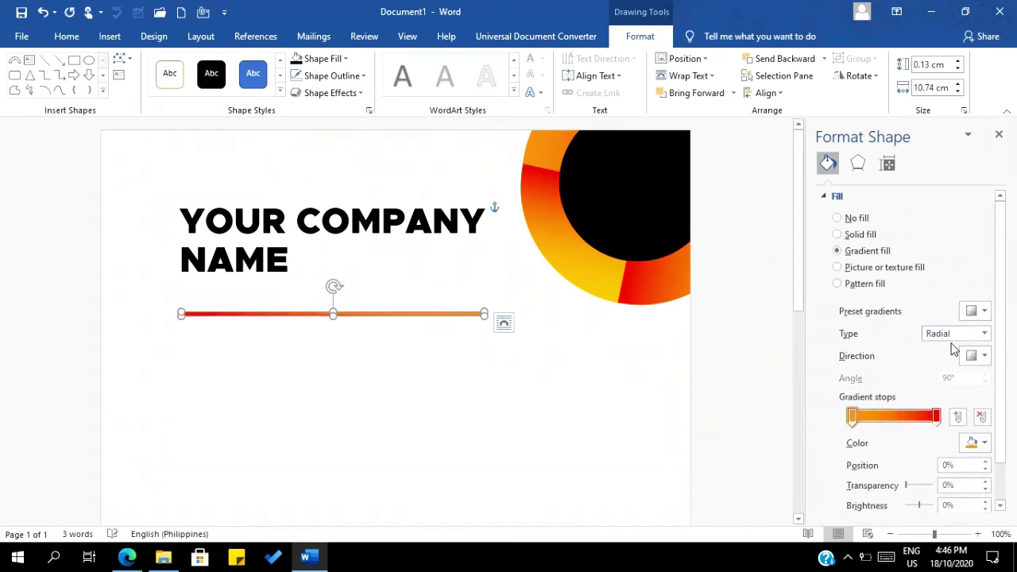
# - Try the Rectangular and Path gradient types on the thin bar and switch it back to Radial
pyautogui.click(959, 334)
pyautogui.click(962, 377)
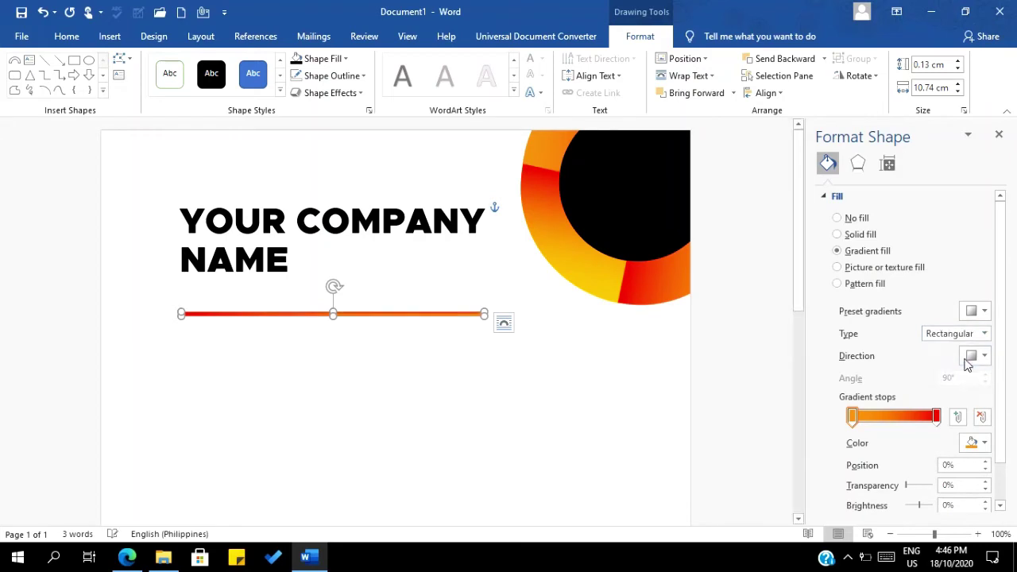
pyautogui.click(956, 333)
pyautogui.click(946, 390)
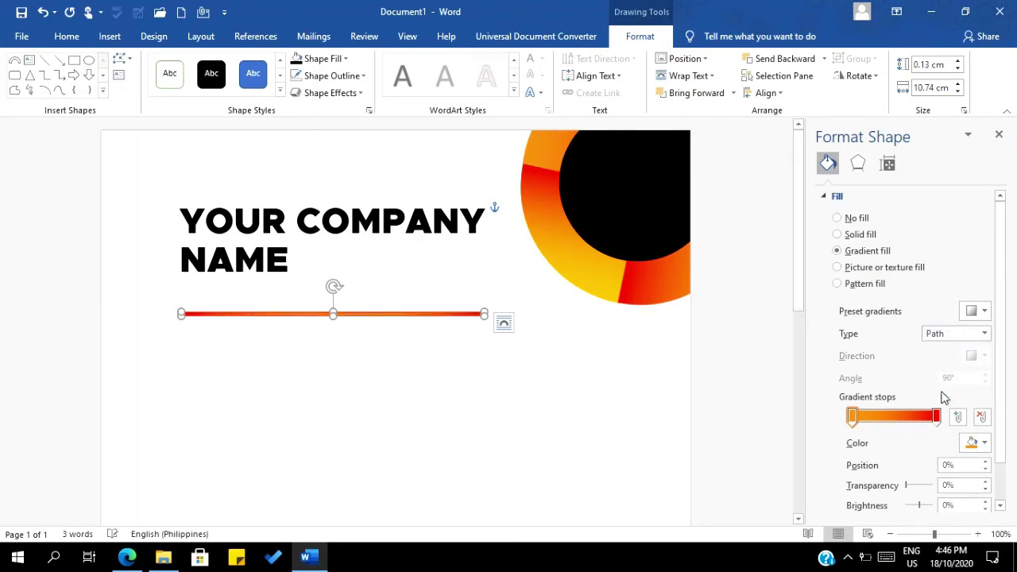
pyautogui.click(958, 337)
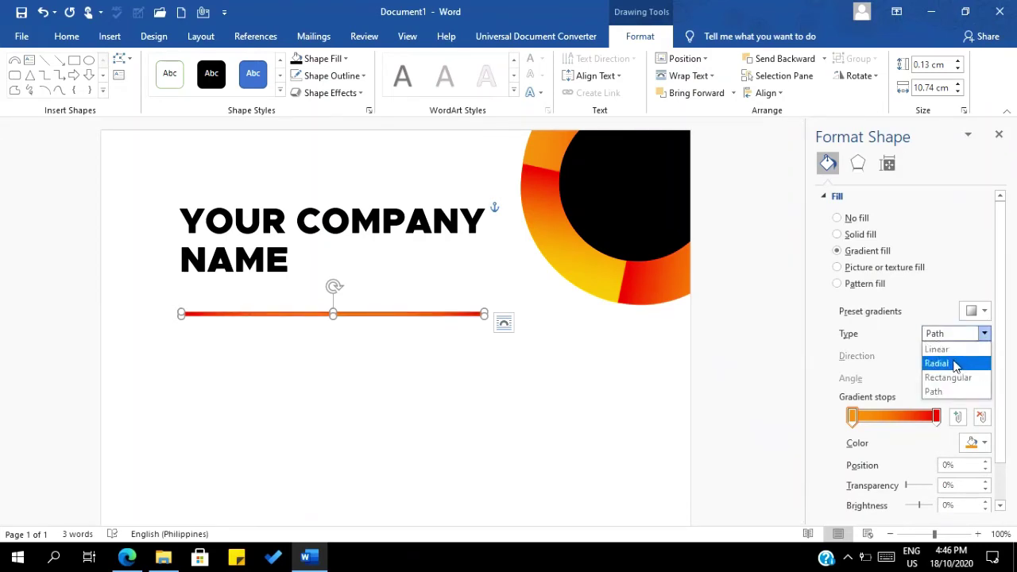
pyautogui.click(953, 363)
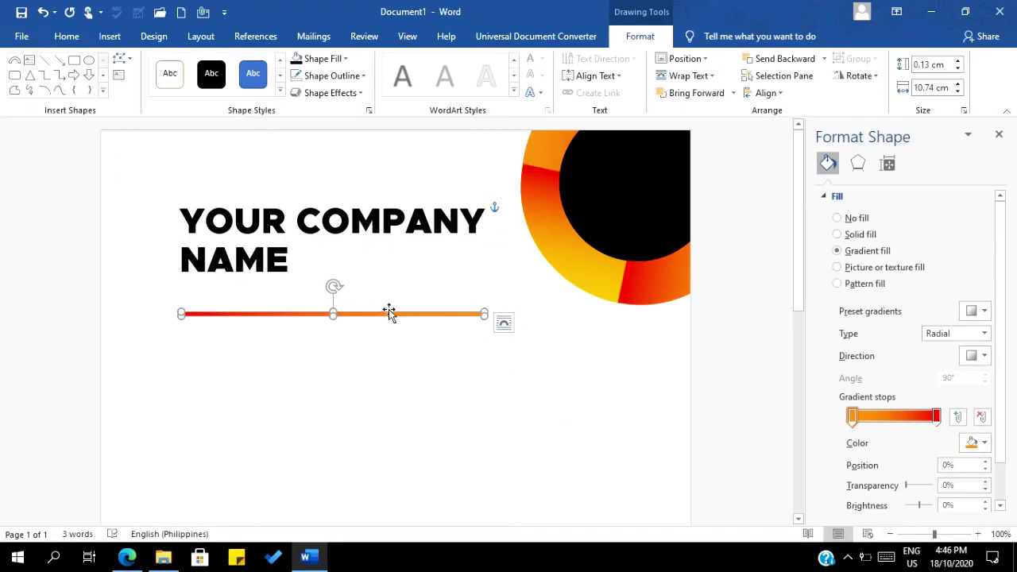
# - Move the gradient bar up directly beneath the company name and select the name's text box
pyautogui.moveTo(389, 315); pyautogui.dragTo(363, 290)
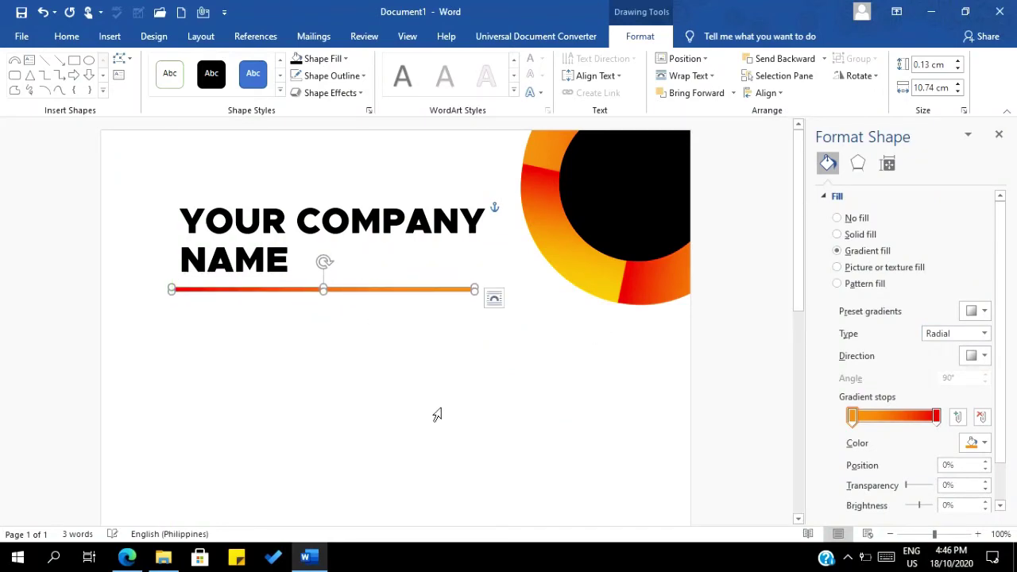
pyautogui.click(485, 393)
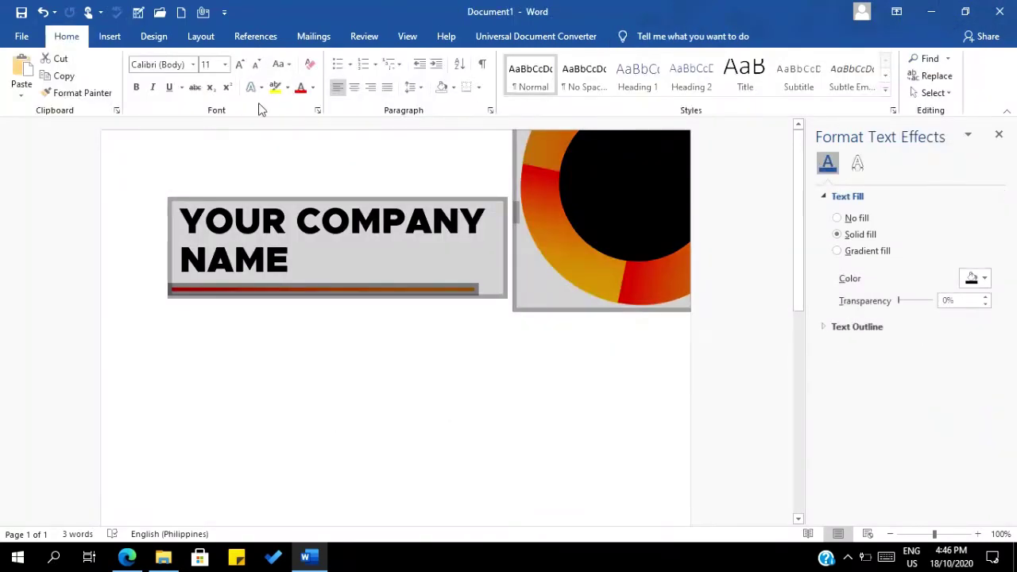
pyautogui.click(284, 216)
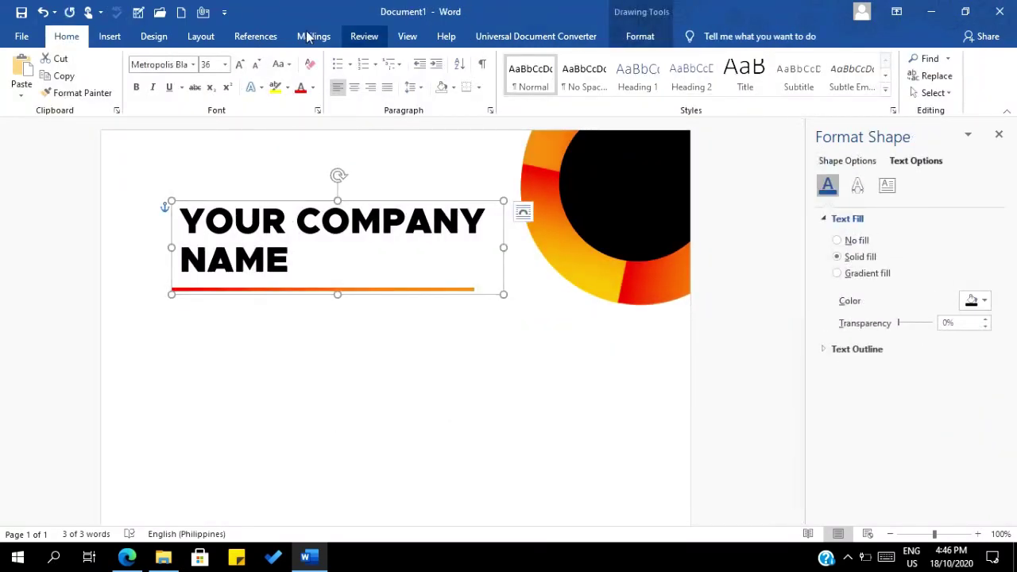
# - Draw a text box about 6.93 cm wide and 1.8 cm high below the gradient bar, containing the person's name and "Creative Header" on separate lines
pyautogui.click(109, 36)
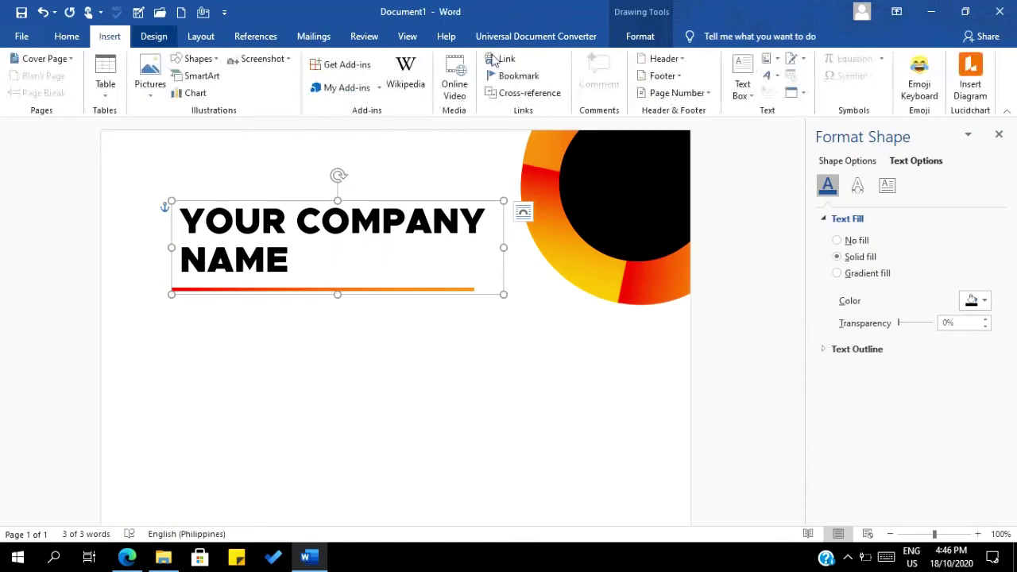
pyautogui.click(747, 80)
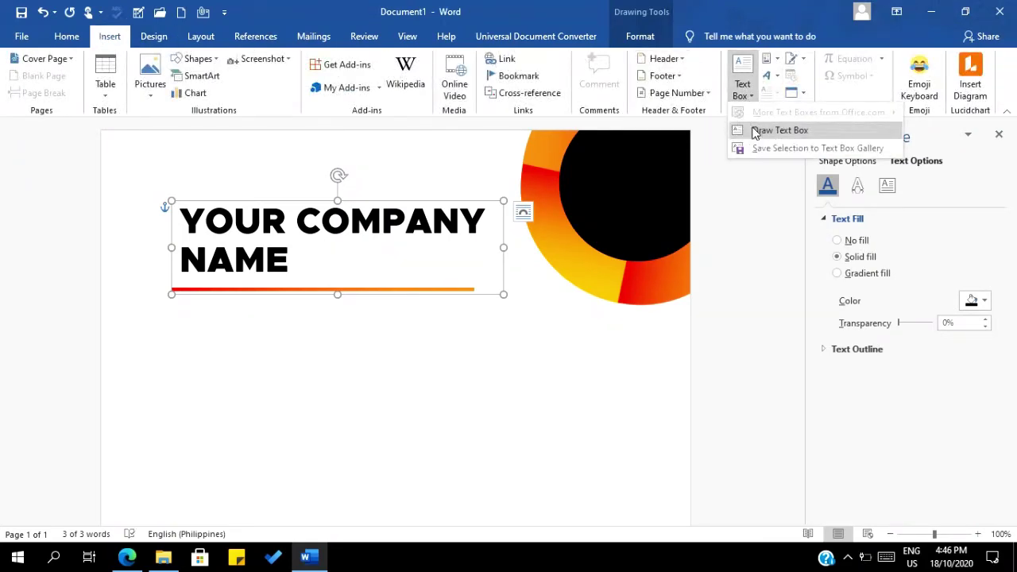
pyautogui.click(756, 132)
pyautogui.moveTo(188, 348); pyautogui.dragTo(385, 400)
pyautogui.write('James Smith')
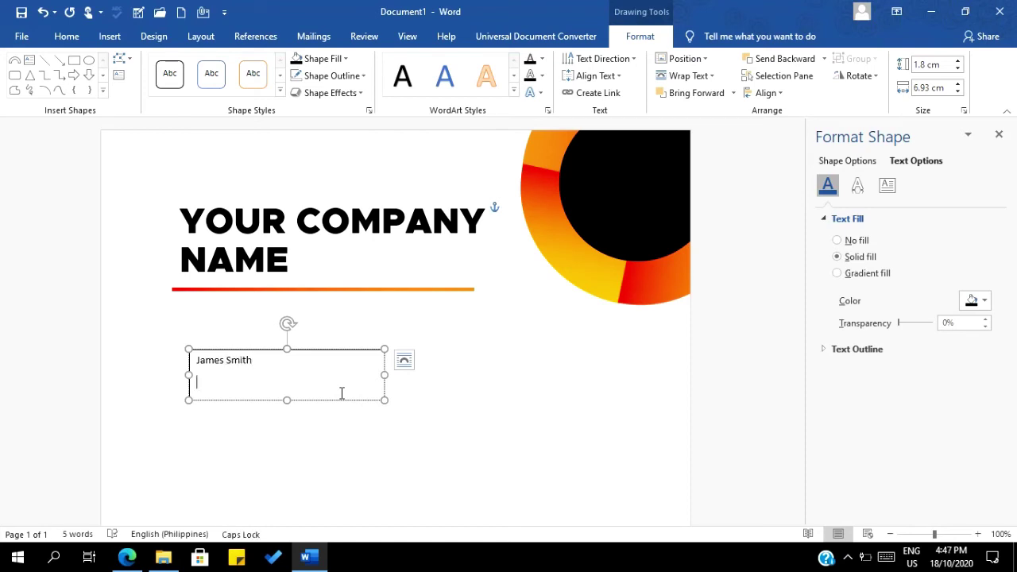
pyautogui.write('C')
pyautogui.press('capslock')
pyautogui.write('reative')
pyautogui.press('capslock')
pyautogui.write('H')
pyautogui.press('capslock')
# - Remove the space after paragraphs for both lines of the name and title text box
pyautogui.tripleClick(262, 386)
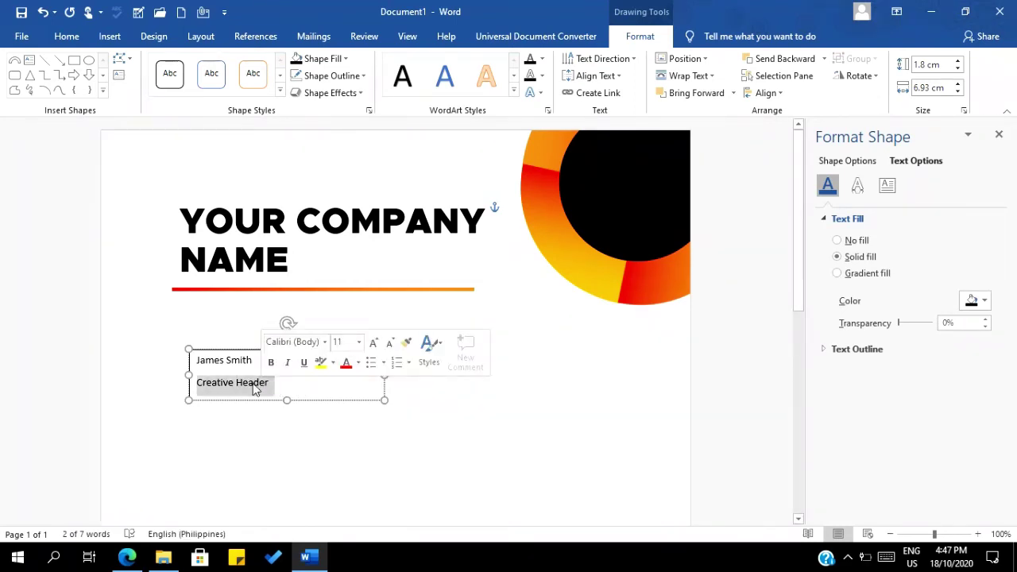
pyautogui.hotkey('ctrl', 'a')
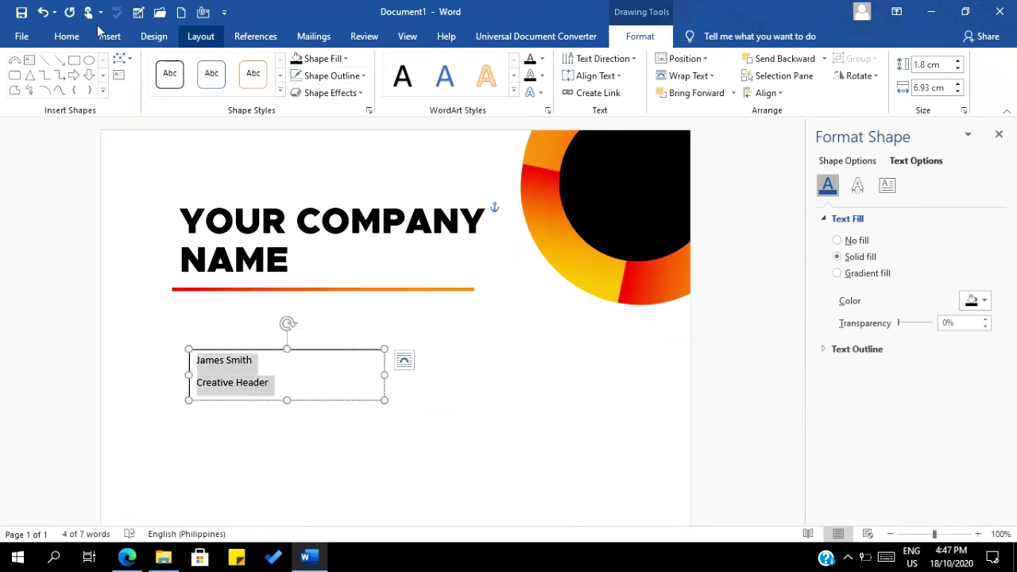
pyautogui.click(65, 36)
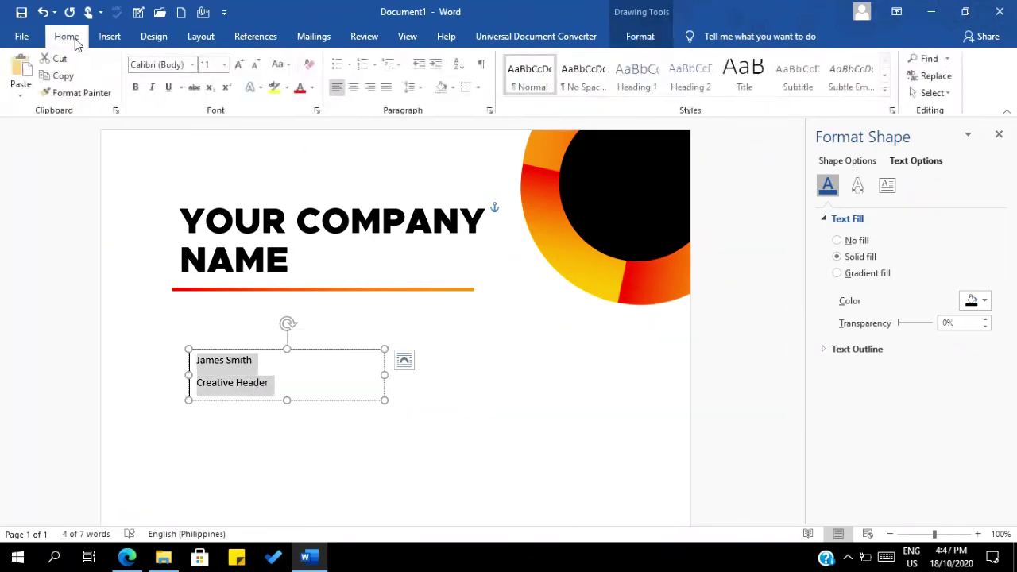
pyautogui.click(421, 89)
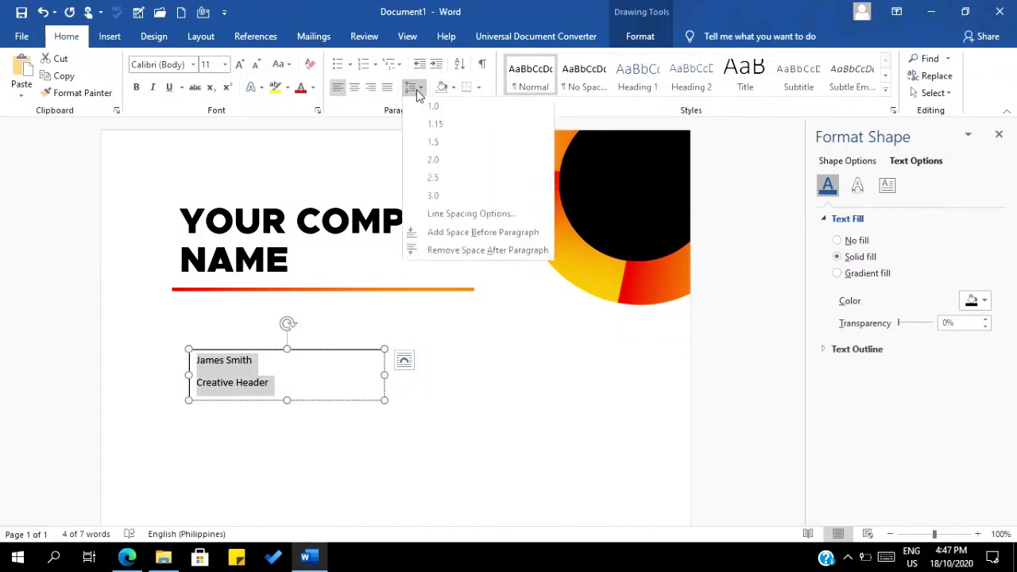
pyautogui.click(443, 251)
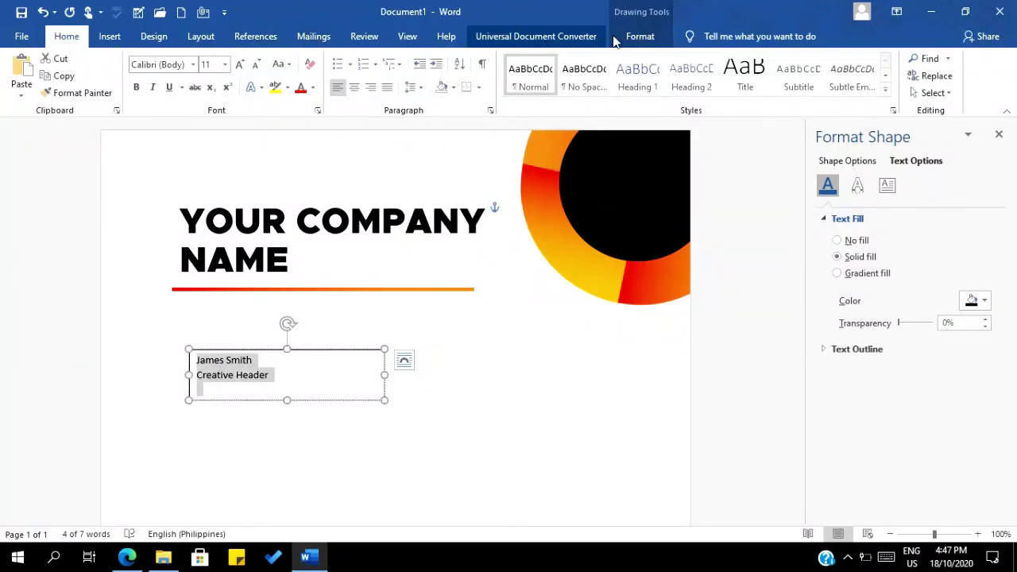
# - Remove the outline of the name and title text box and set its text to the Metropolis font
pyautogui.click(641, 39)
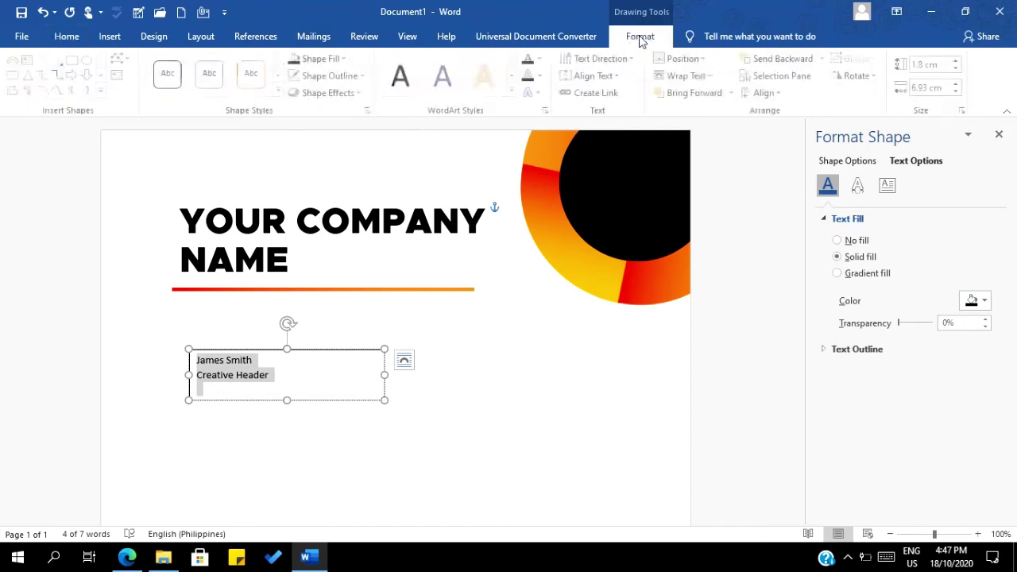
pyautogui.click(67, 37)
pyautogui.click(184, 64)
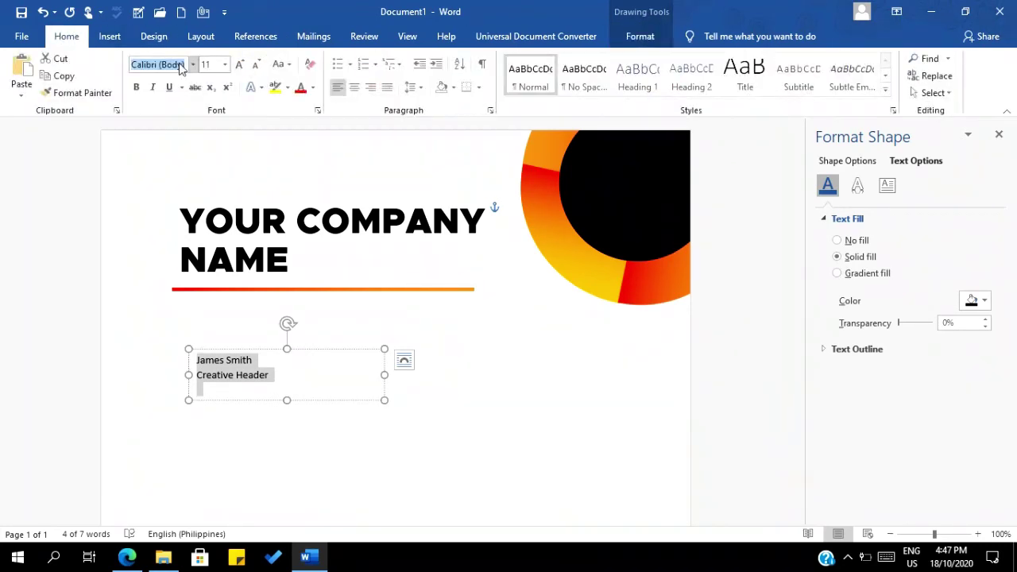
pyautogui.write('M')
pyautogui.press('Right')
pyautogui.press('BackSpace')
pyautogui.press('BackSpace')
pyautogui.press('BackSpace')
pyautogui.press('BackSpace')
pyautogui.press('BackSpace')
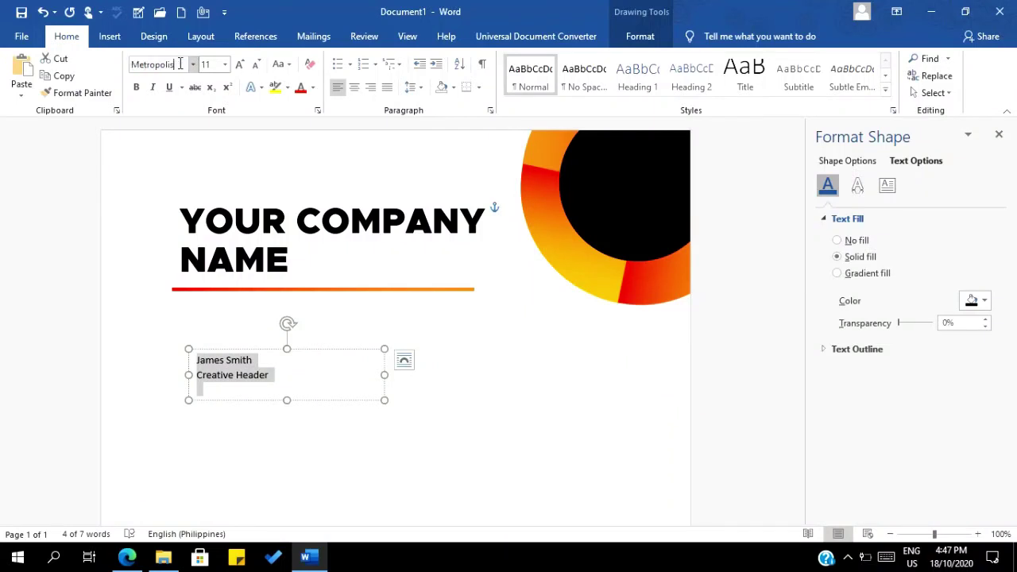
pyautogui.press('Return')
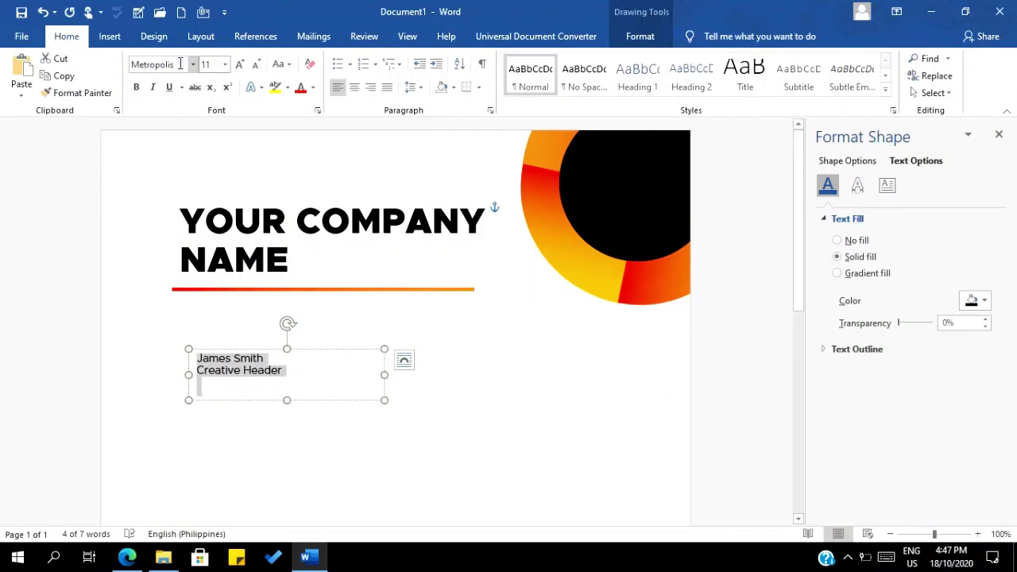
# - Make the name and title bold at 18 pt and move their box beneath the gradient bar, aligned with the company name's left edge
pyautogui.click(135, 87)
pyautogui.click(225, 64)
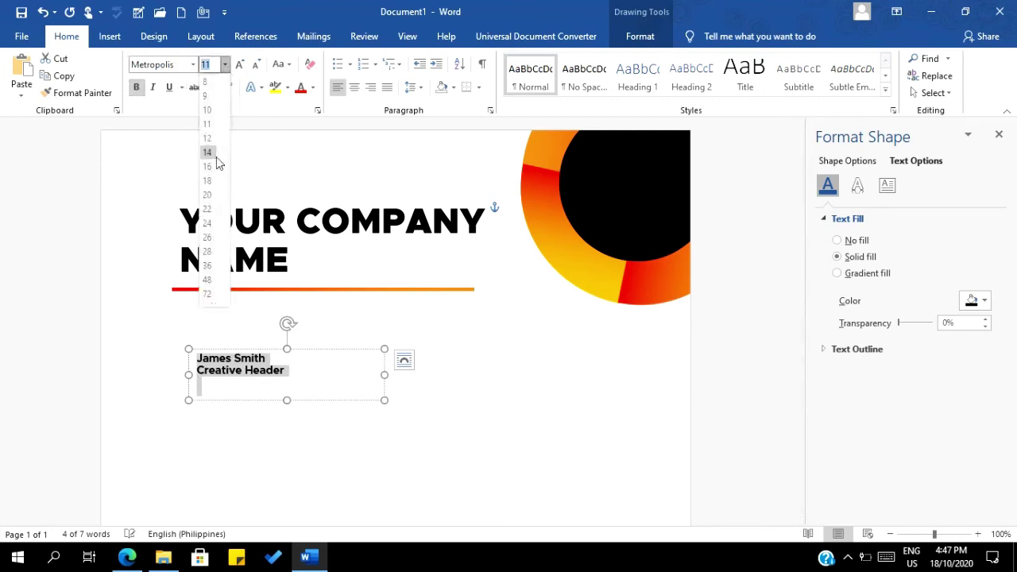
pyautogui.click(205, 198)
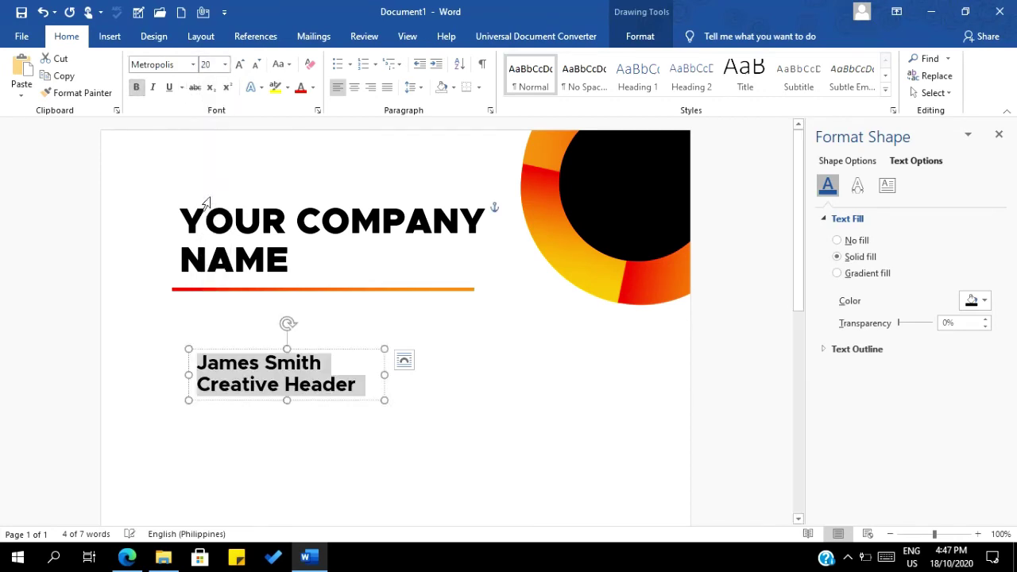
pyautogui.click(225, 64)
pyautogui.click(212, 181)
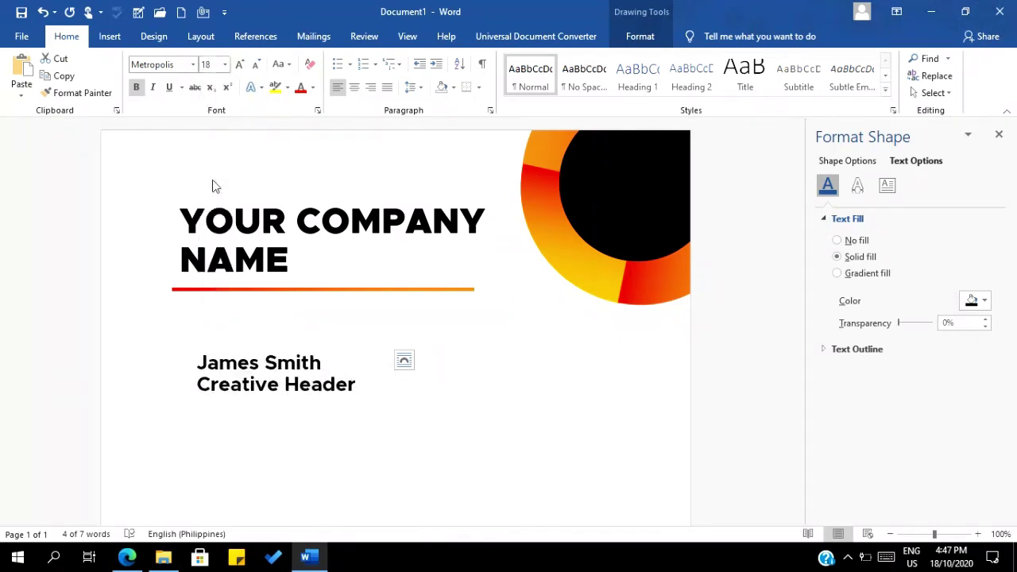
pyautogui.moveTo(331, 403); pyautogui.dragTo(295, 380)
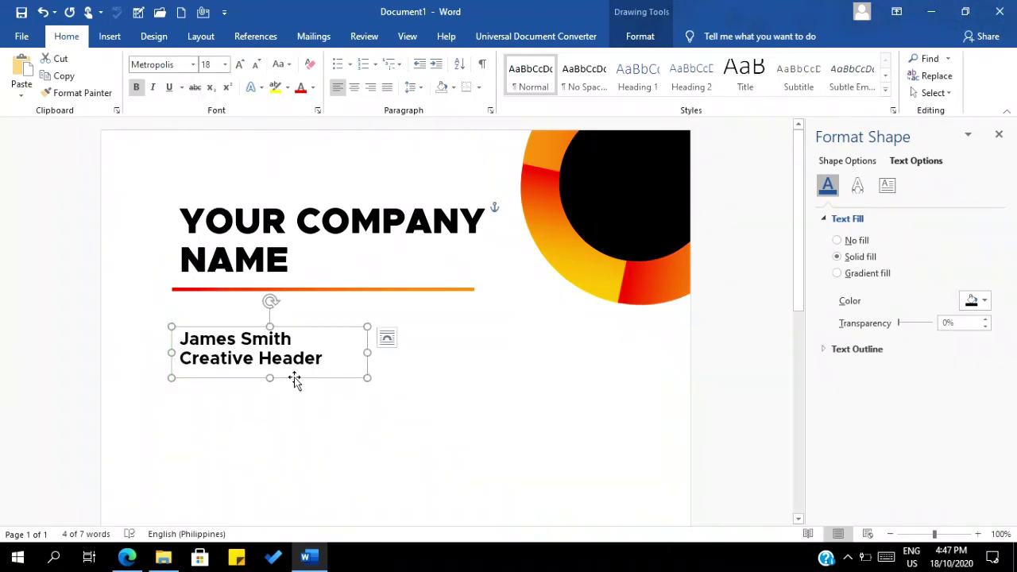
# - Duplicate the name and title text box, place the copy below the original and replace its text with "You message here."
pyautogui.hotkey('ctrl', 'c')
pyautogui.hotkey('ctrl', 'v')
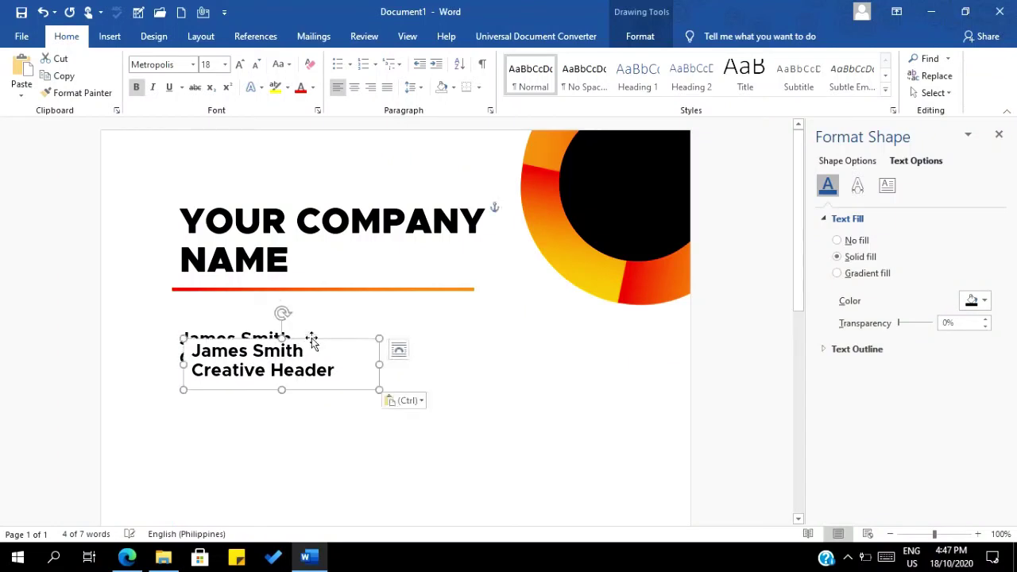
pyautogui.moveTo(314, 362); pyautogui.dragTo(398, 400)
pyautogui.tripleClick(413, 436)
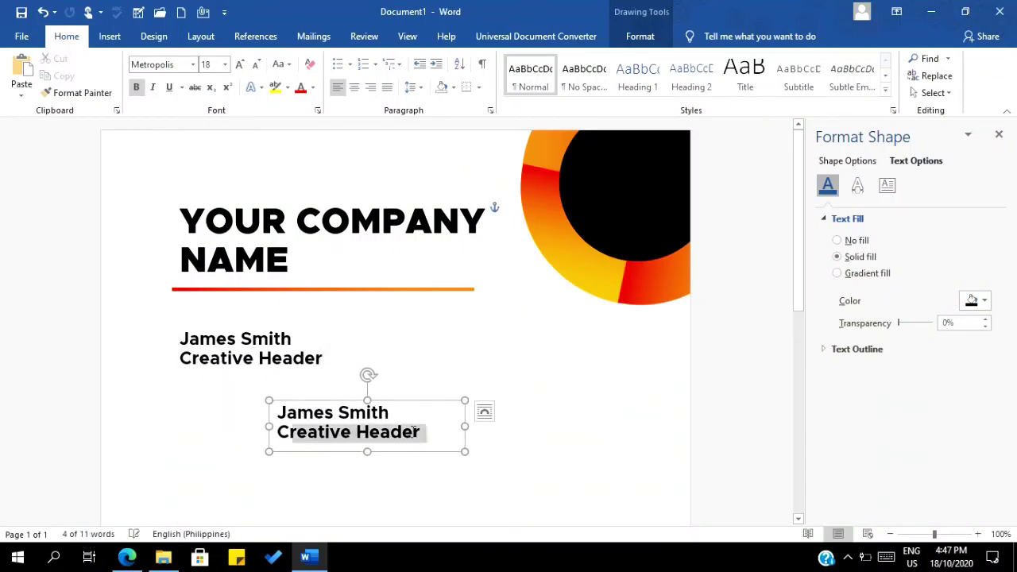
pyautogui.hotkey('ctrl', 'a')
pyautogui.press('BackSpace')
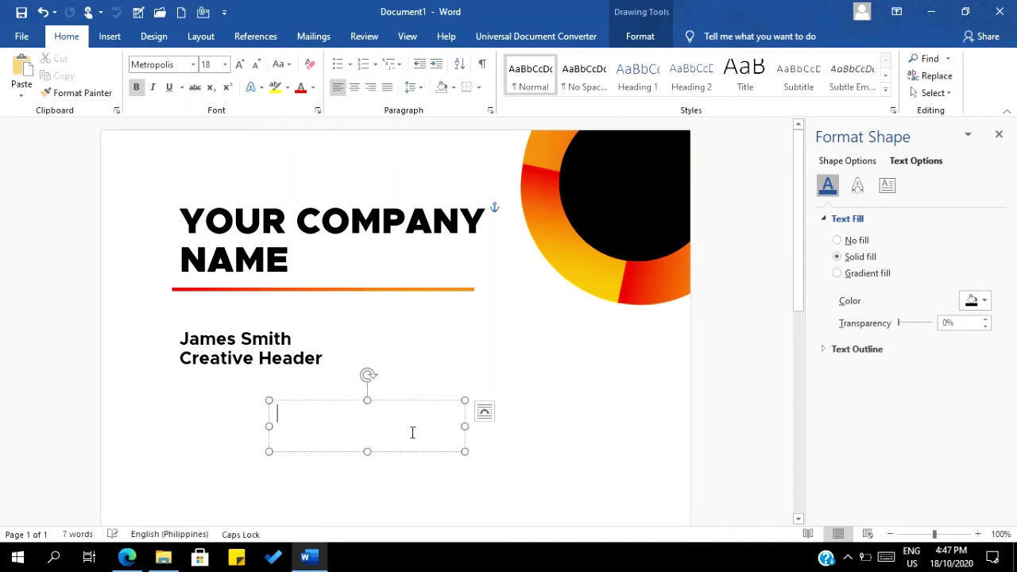
pyautogui.write('You messag')
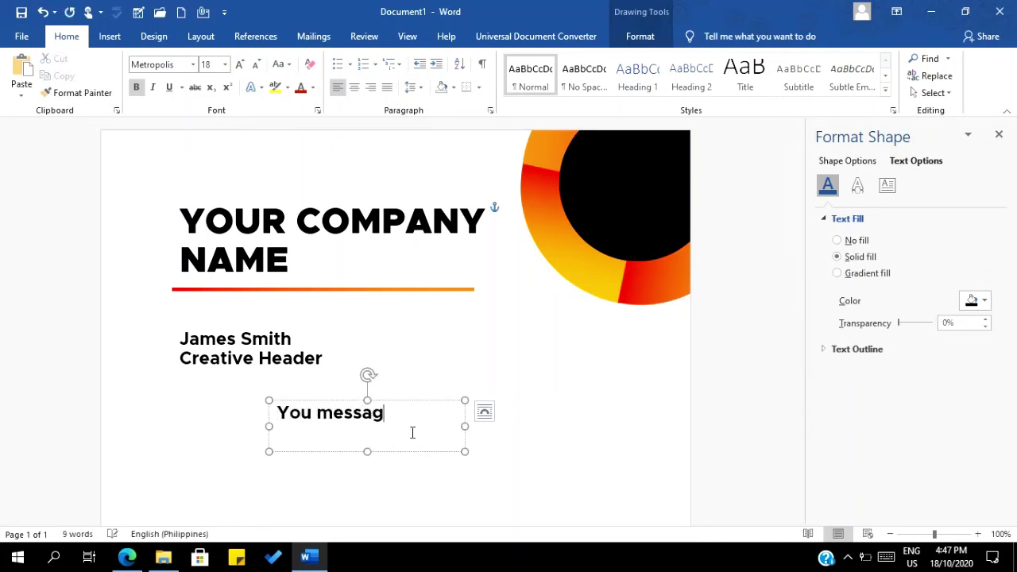
pyautogui.write('e here.')
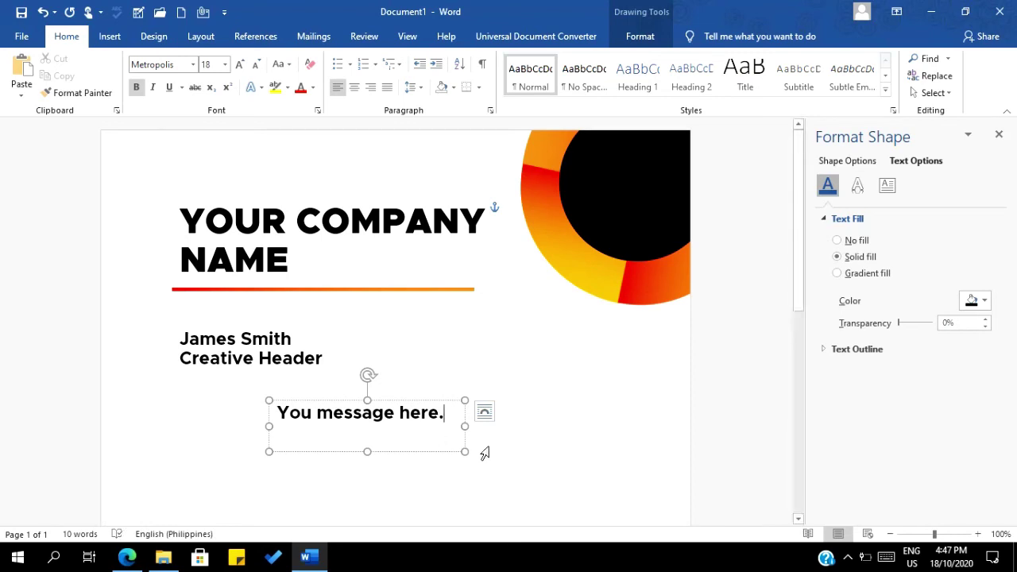
# - Set the message text to 36 pt in an enlarged text box centred across the page width
pyautogui.moveTo(464, 452); pyautogui.dragTo(638, 511)
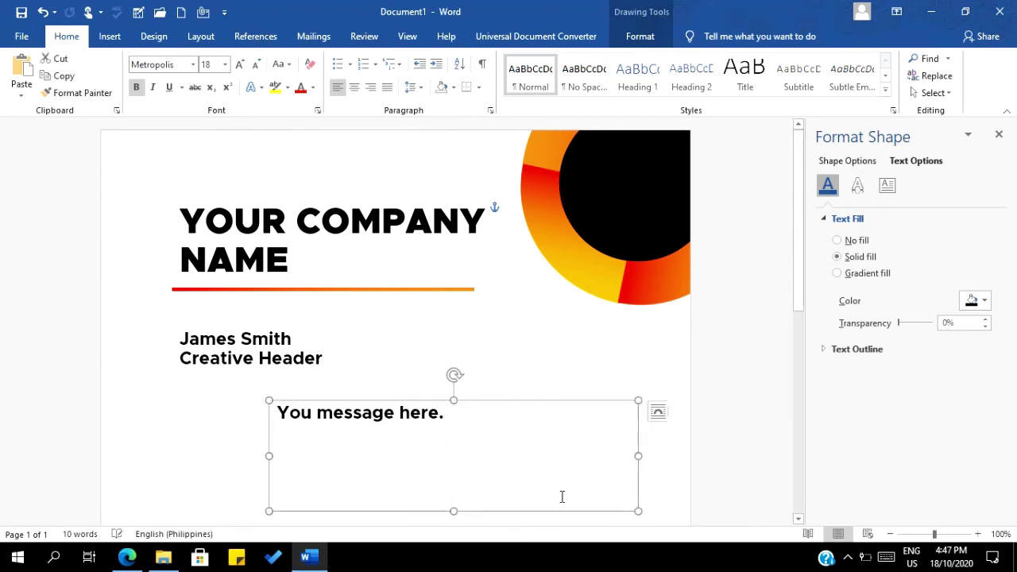
pyautogui.tripleClick(386, 411)
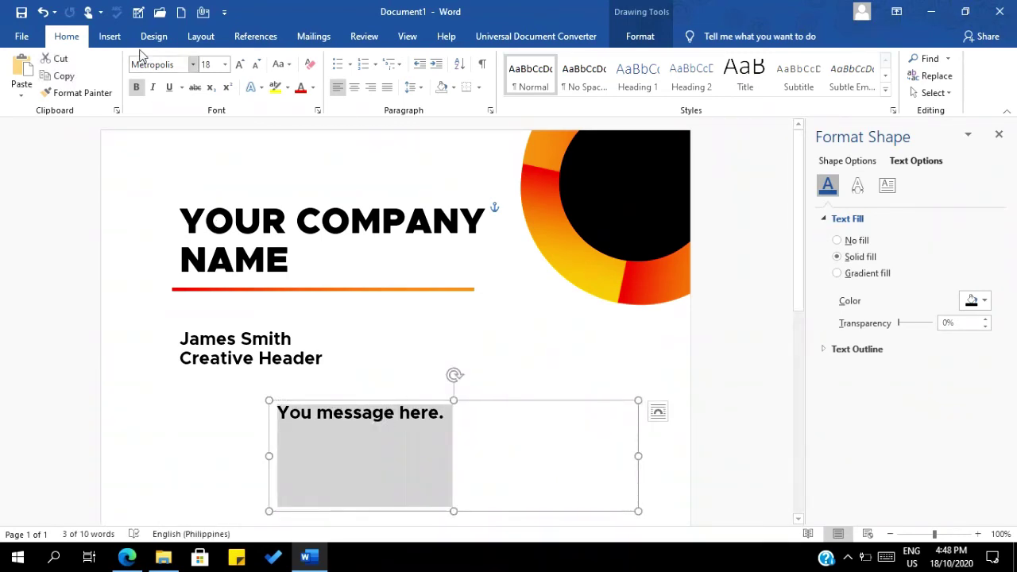
pyautogui.click(226, 64)
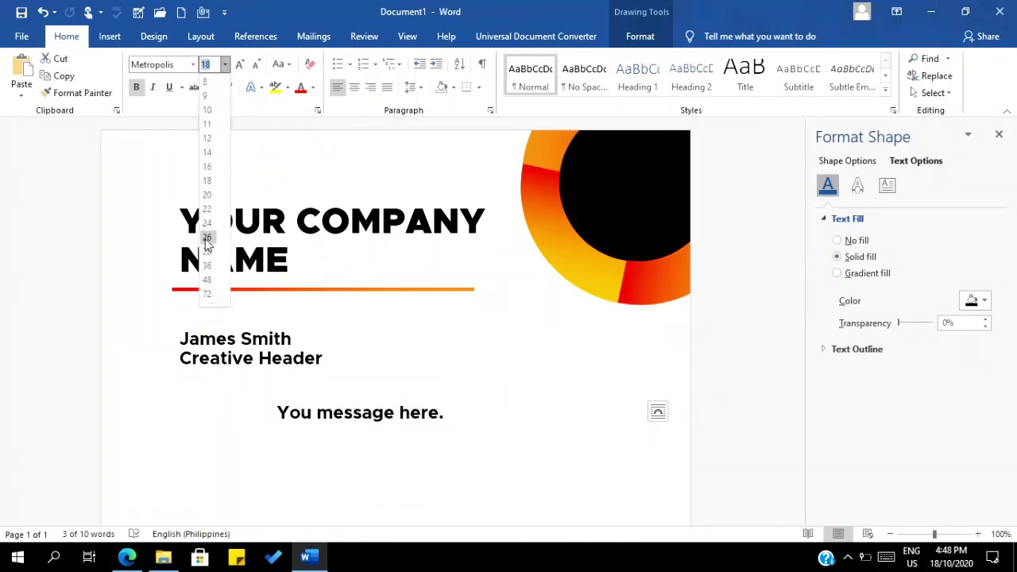
pyautogui.click(206, 267)
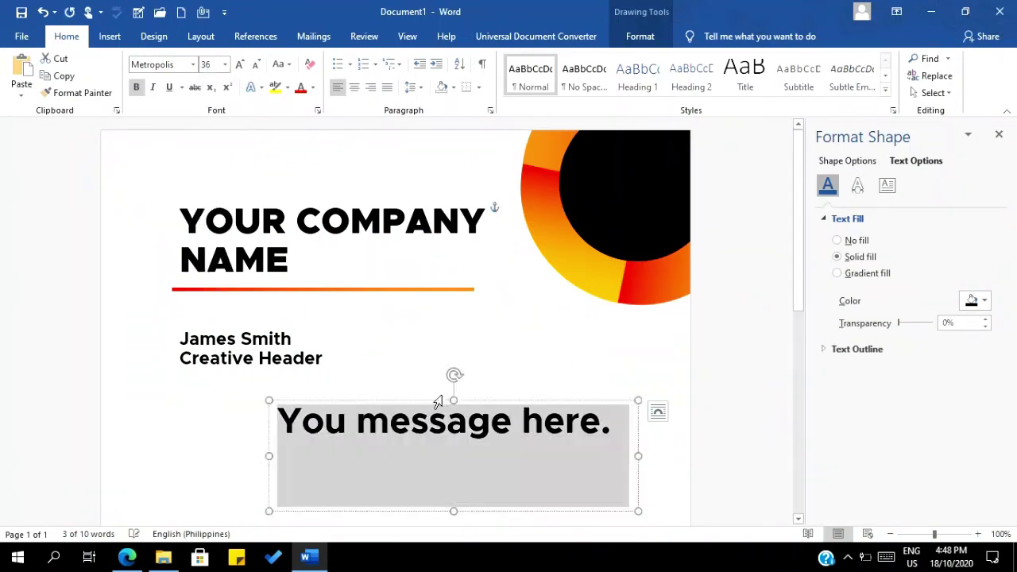
pyautogui.moveTo(510, 405); pyautogui.dragTo(453, 406)
# - Paste another copy of the name and title text box and place it near the page's right edge, beside the lower-left circle
pyautogui.scroll(-2, 517, 393)
pyautogui.scroll(-4, 517, 393)
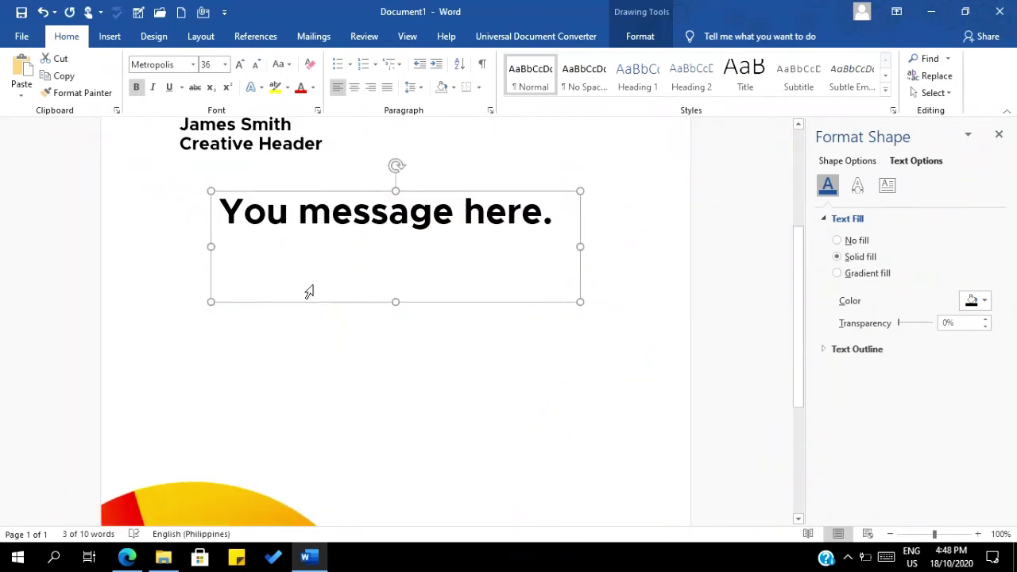
pyautogui.scroll(2, 277, 204)
pyautogui.click(282, 200)
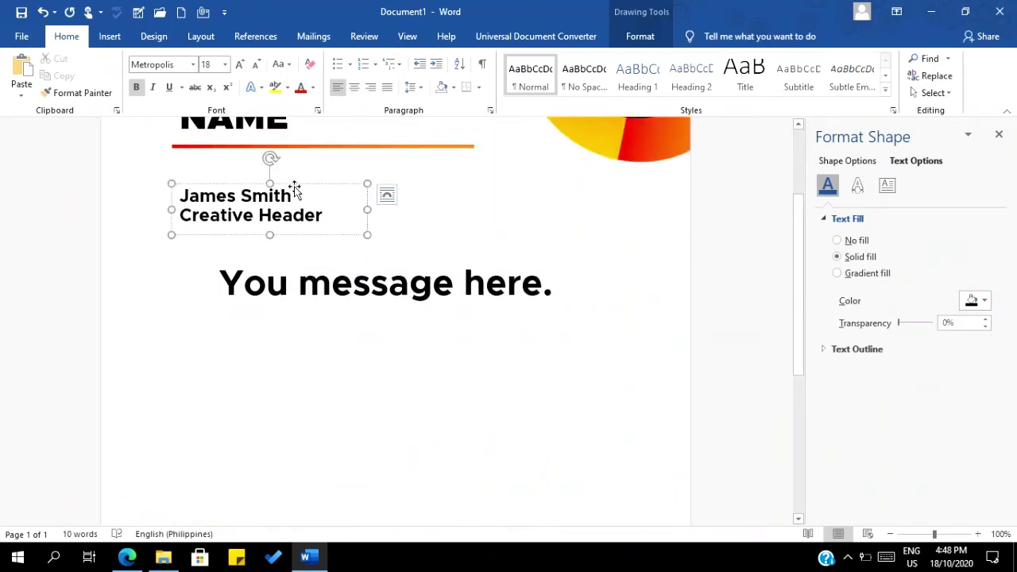
pyautogui.click(294, 189)
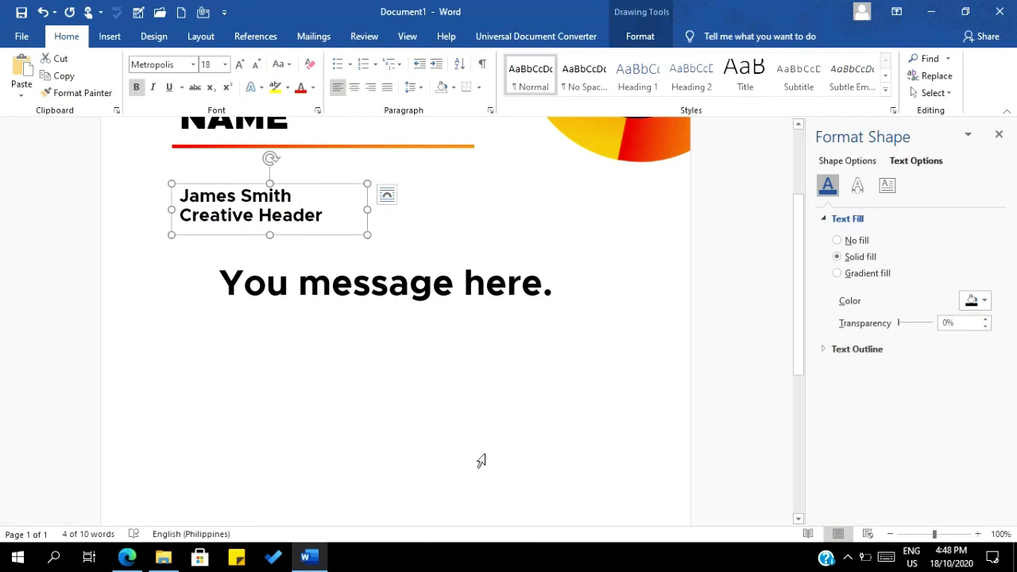
pyautogui.scroll(-3, 485, 453)
pyautogui.hotkey('ctrl', 'v')
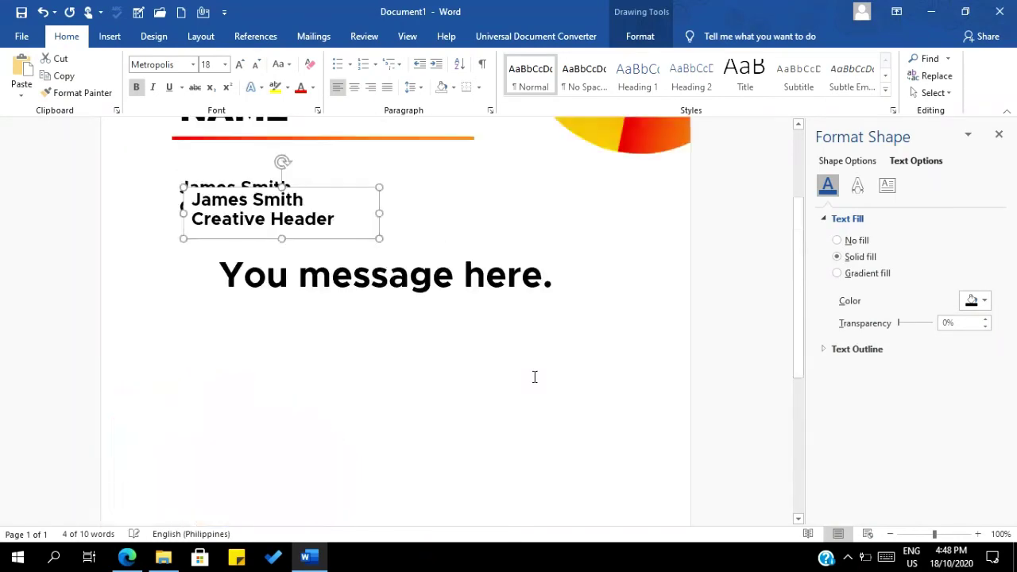
pyautogui.moveTo(343, 220); pyautogui.dragTo(558, 469)
pyautogui.scroll(-3, 535, 318)
pyautogui.scroll(-2, 535, 318)
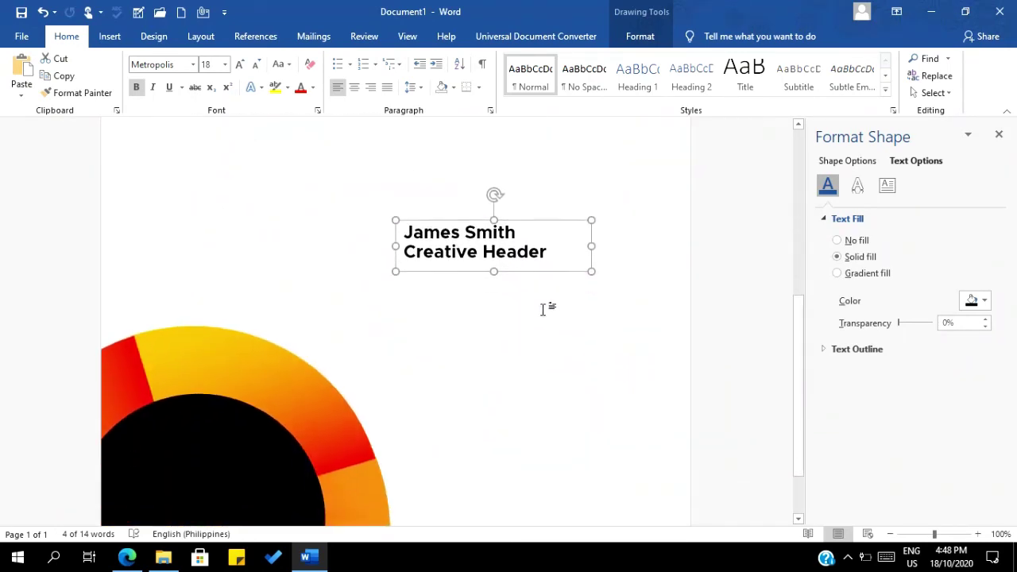
pyautogui.moveTo(536, 221); pyautogui.dragTo(566, 332)
# - Right-align the name and title lines in the copied text box beside the lower circle
pyautogui.click(521, 344)
pyautogui.click(370, 86)
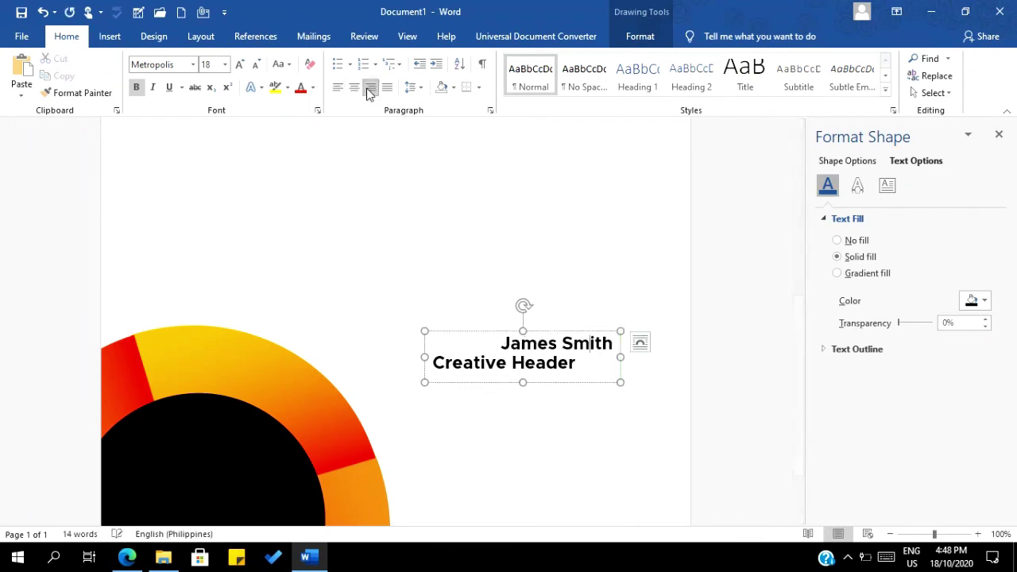
pyautogui.click(482, 362)
pyautogui.click(370, 86)
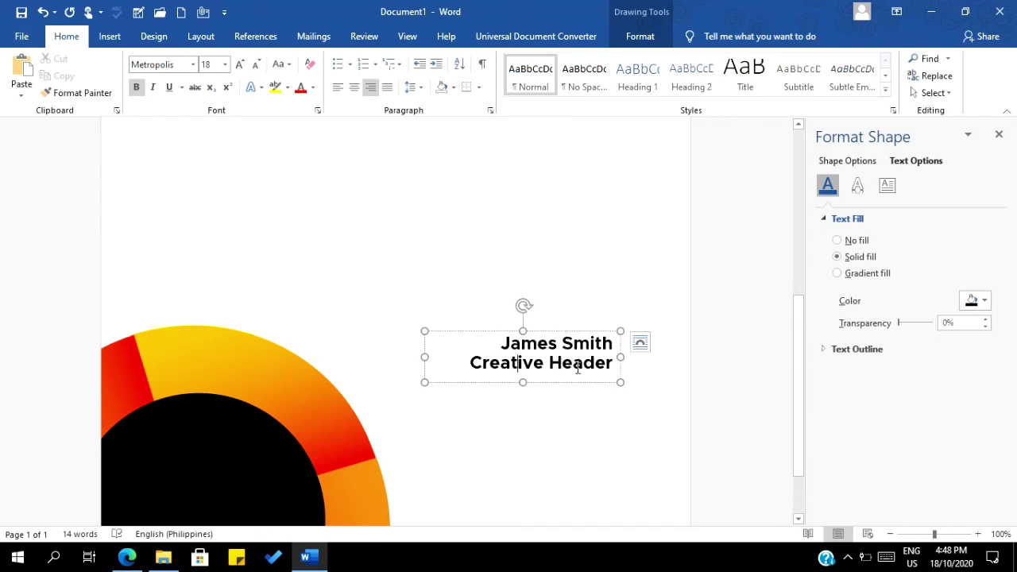
# - Replace "Creative Header" in the lower text box with "CEO" and right-align that line
pyautogui.moveTo(559, 363); pyautogui.dragTo(469, 364)
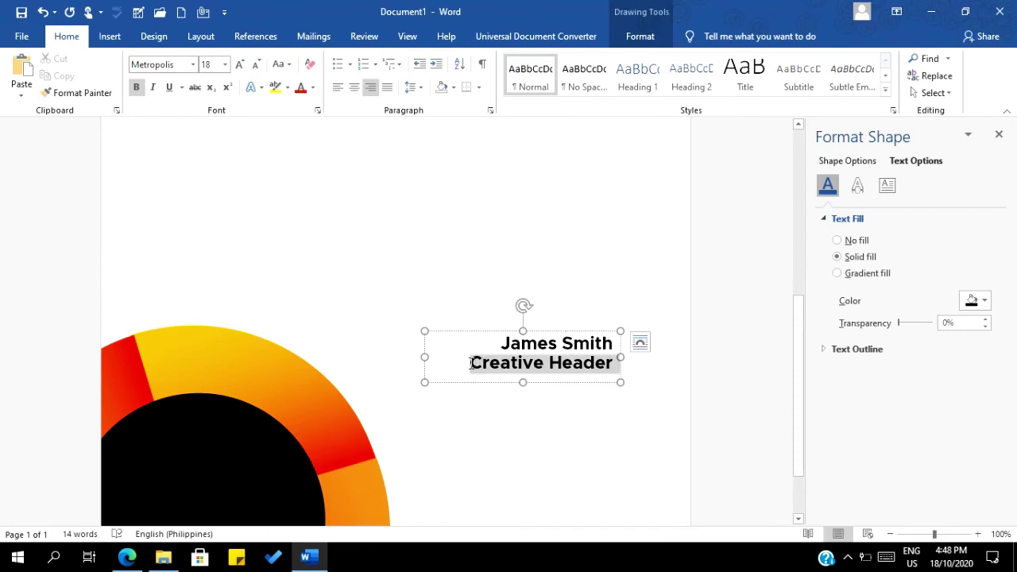
pyautogui.press('BackSpace')
pyautogui.press('capslock')
pyautogui.write('CEO')
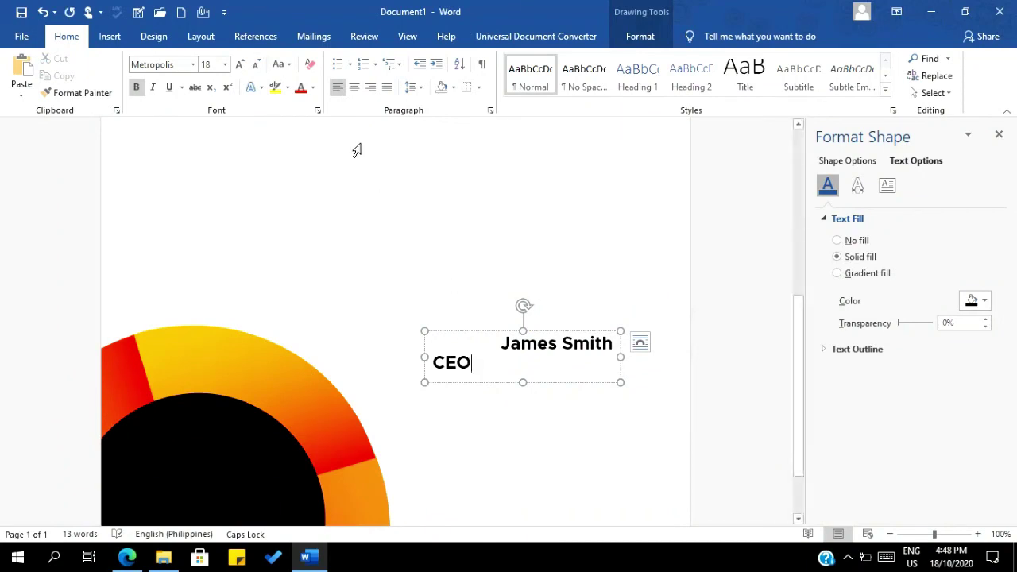
pyautogui.click(370, 87)
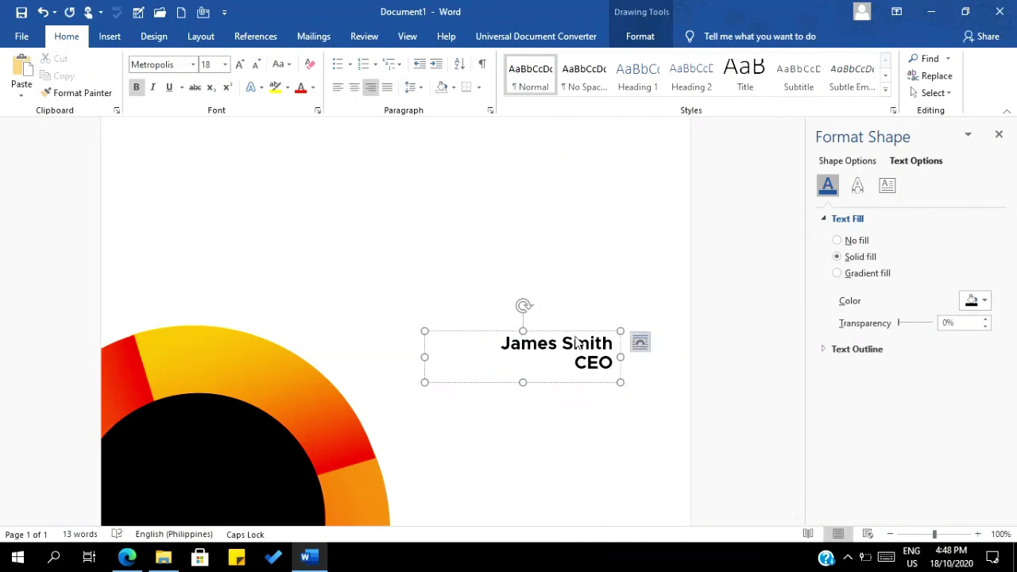
# - Duplicate the lower name and title text box and replace all text in the copy with "Sincerely,"
pyautogui.moveTo(579, 329); pyautogui.dragTo(580, 332)
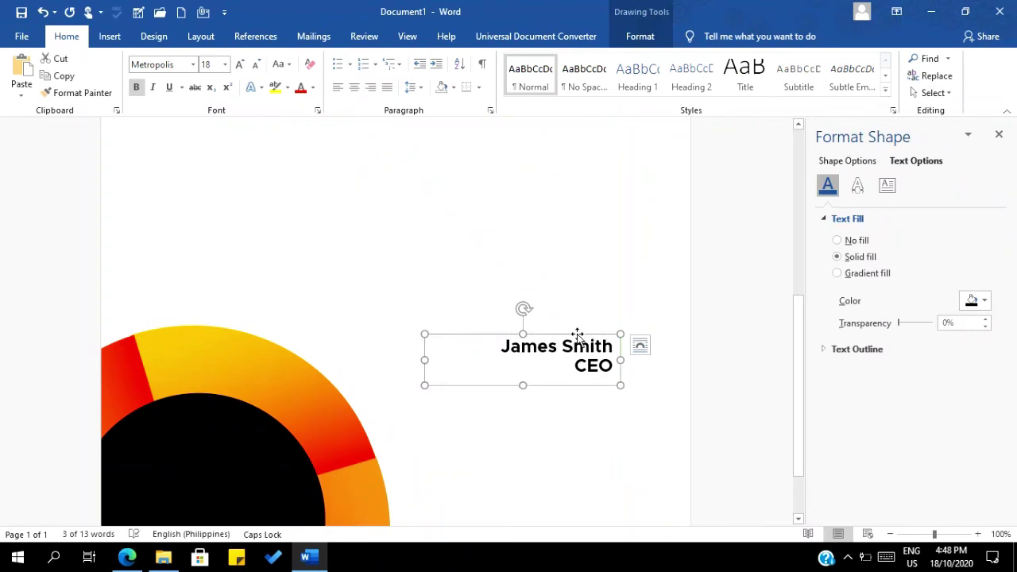
pyautogui.hotkey('ctrl', 'v')
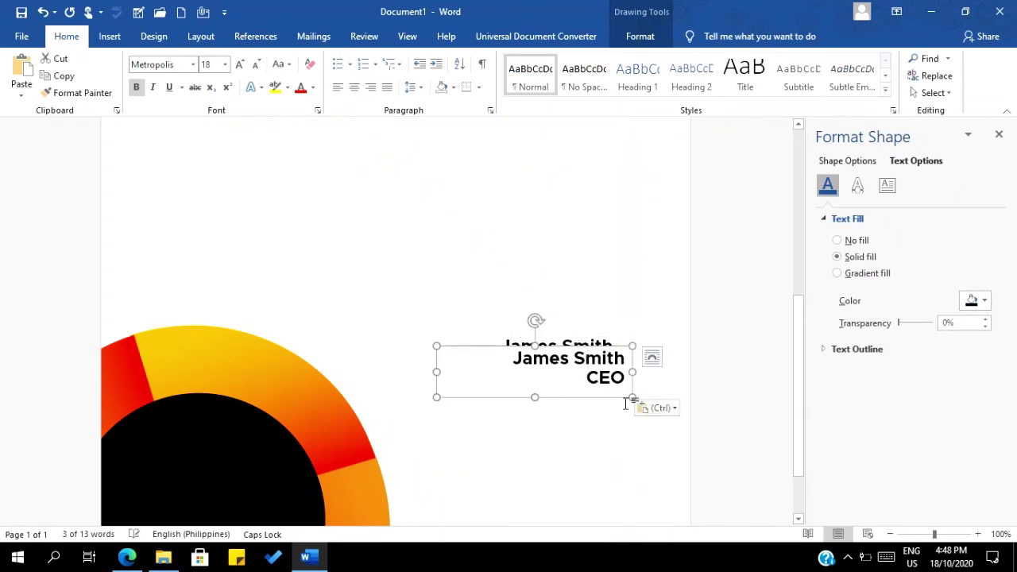
pyautogui.doubleClick(604, 378)
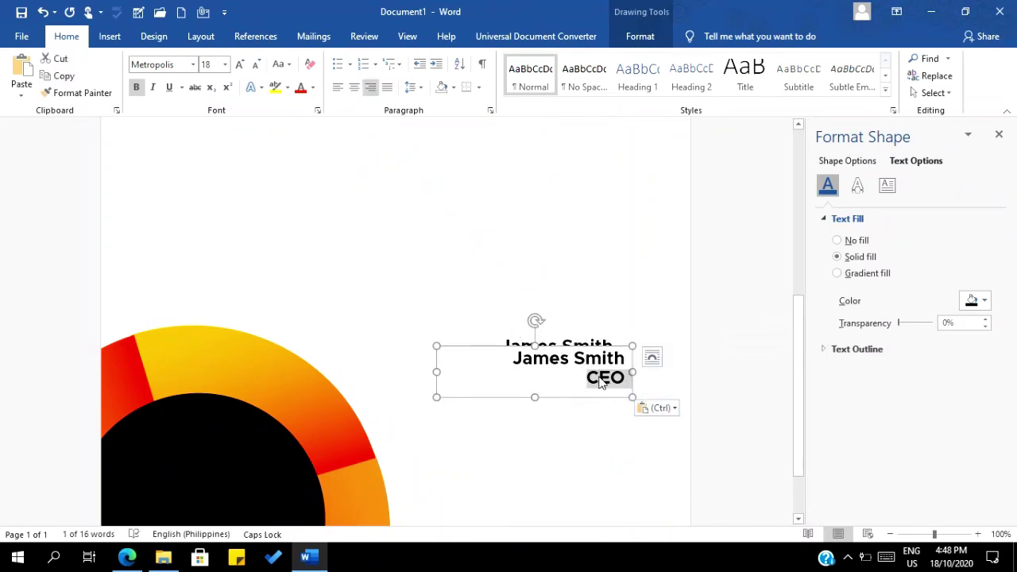
pyautogui.hotkey('alt', 'f')
pyautogui.press('t')
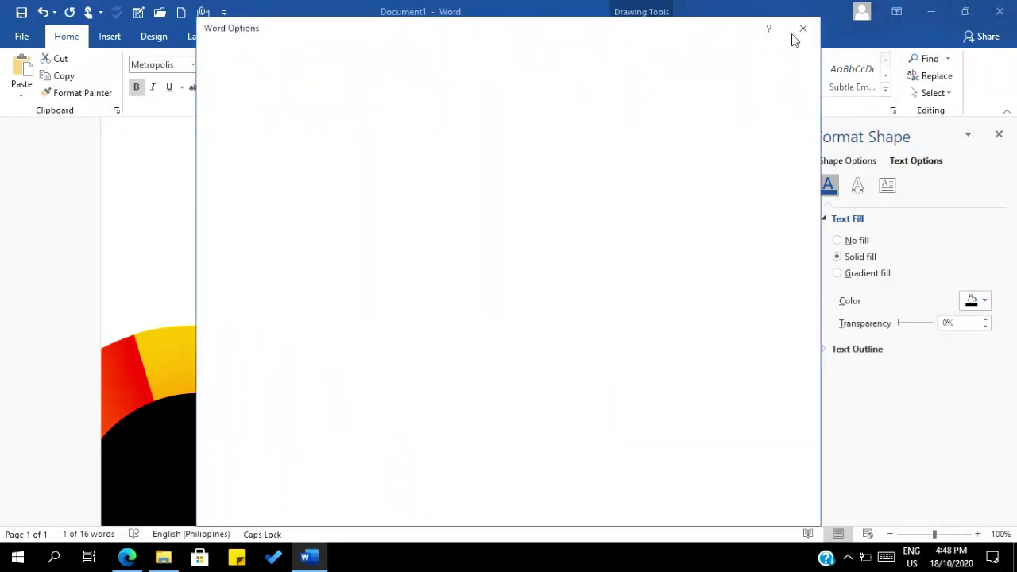
pyautogui.tripleClick(578, 361)
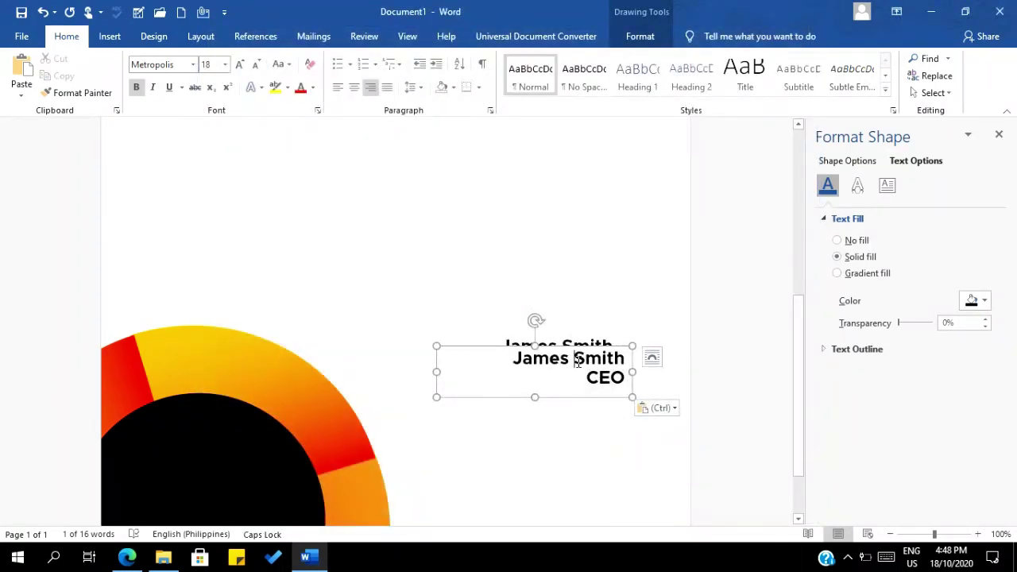
pyautogui.hotkey('ctrl', 'a')
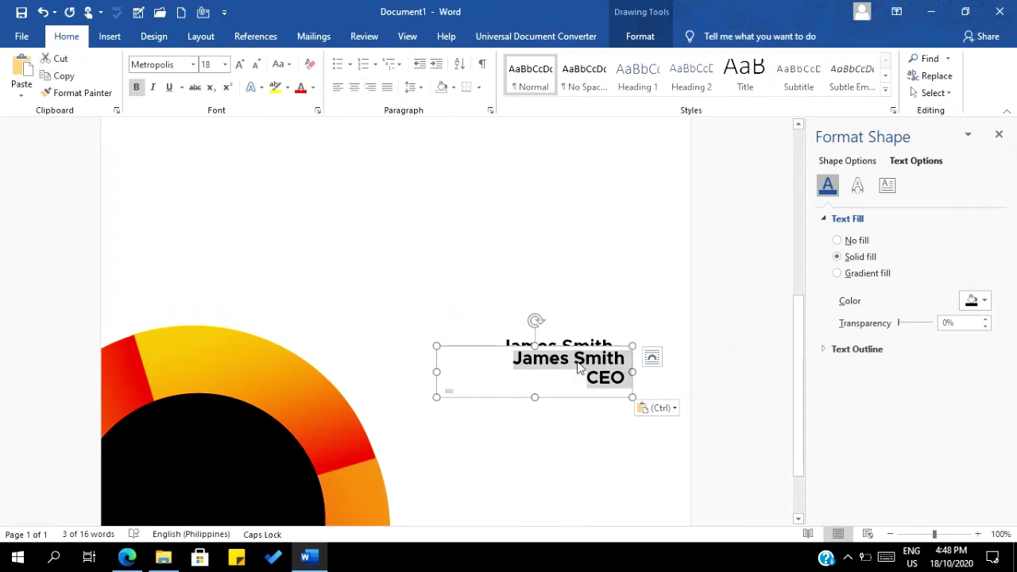
pyautogui.press('BackSpace')
pyautogui.press('capslock')
pyautogui.write('Sincerely,')
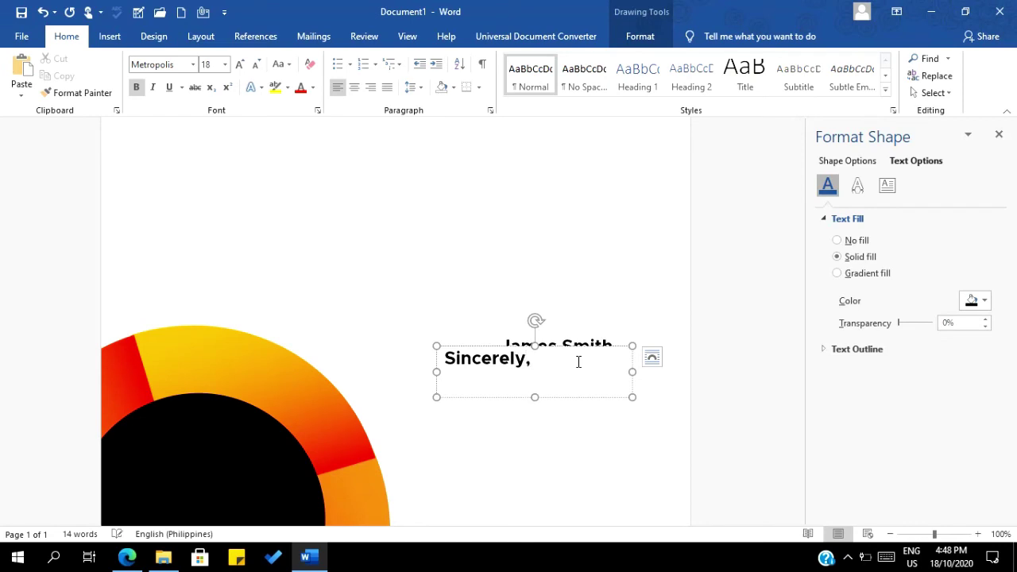
# - Remove the fill from the "Sincerely," text box and right-align its text
pyautogui.click(640, 37)
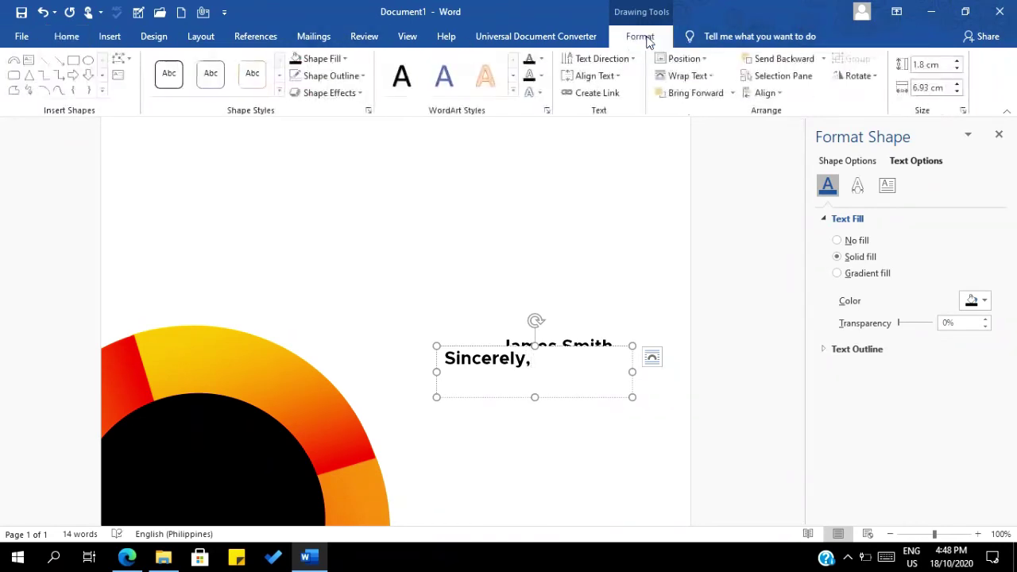
pyautogui.click(326, 59)
pyautogui.click(327, 220)
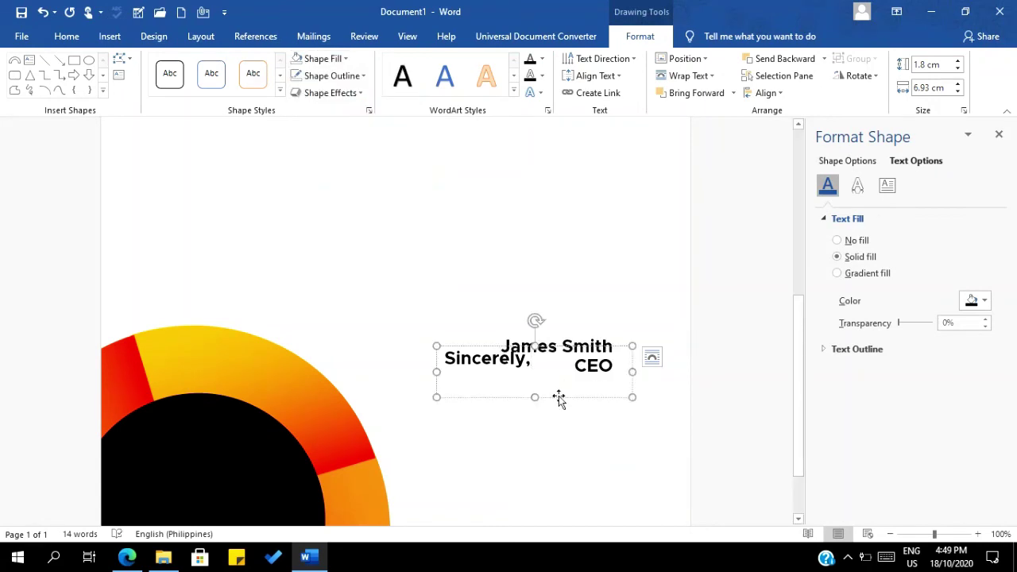
pyautogui.click(67, 36)
pyautogui.click(371, 86)
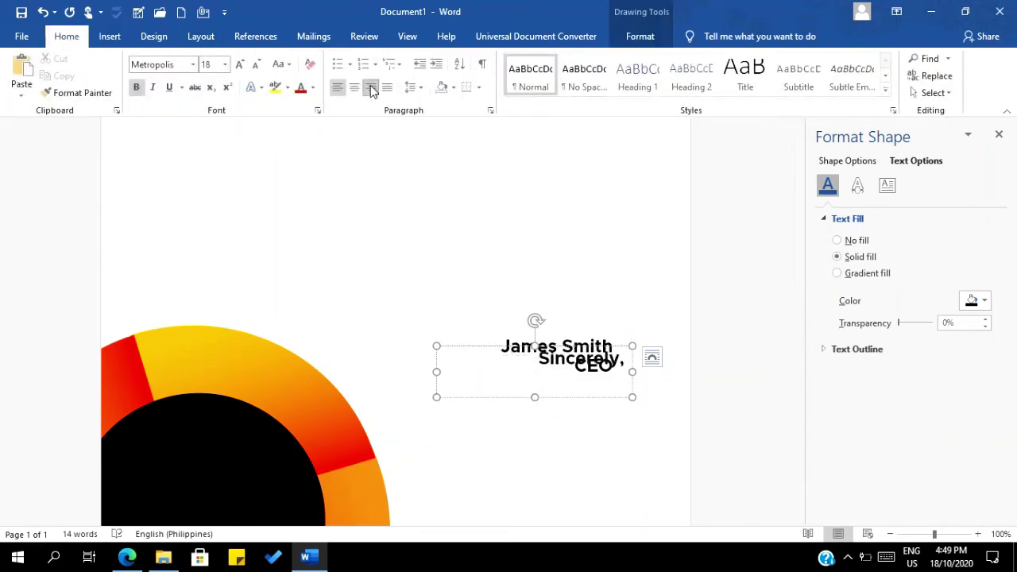
# - Move the "Sincerely," text box directly above the lower name line, aligned with its right edge, and close the shape formatting options
pyautogui.moveTo(573, 400); pyautogui.dragTo(562, 356)
pyautogui.doubleClick(552, 368)
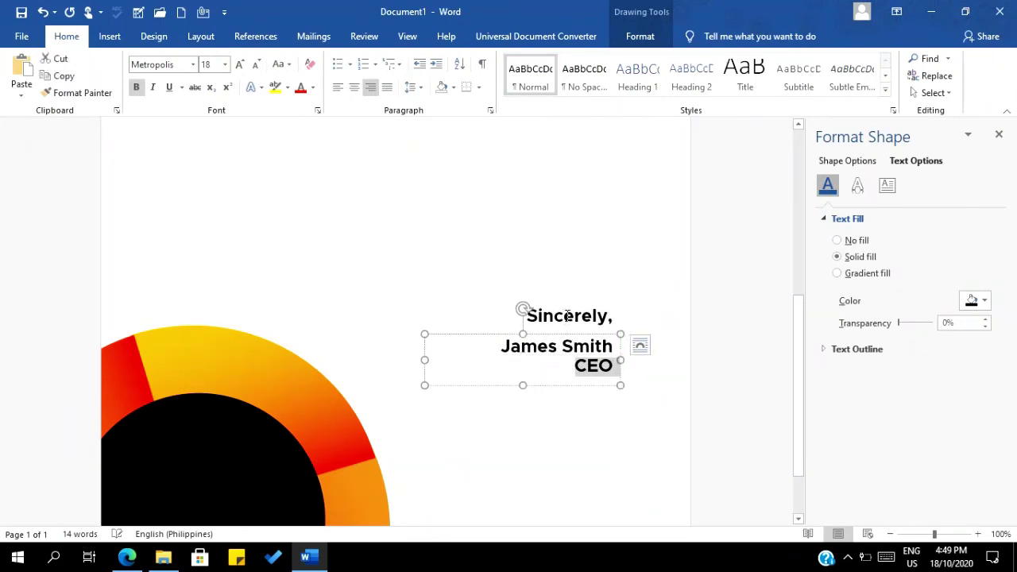
pyautogui.click(568, 316)
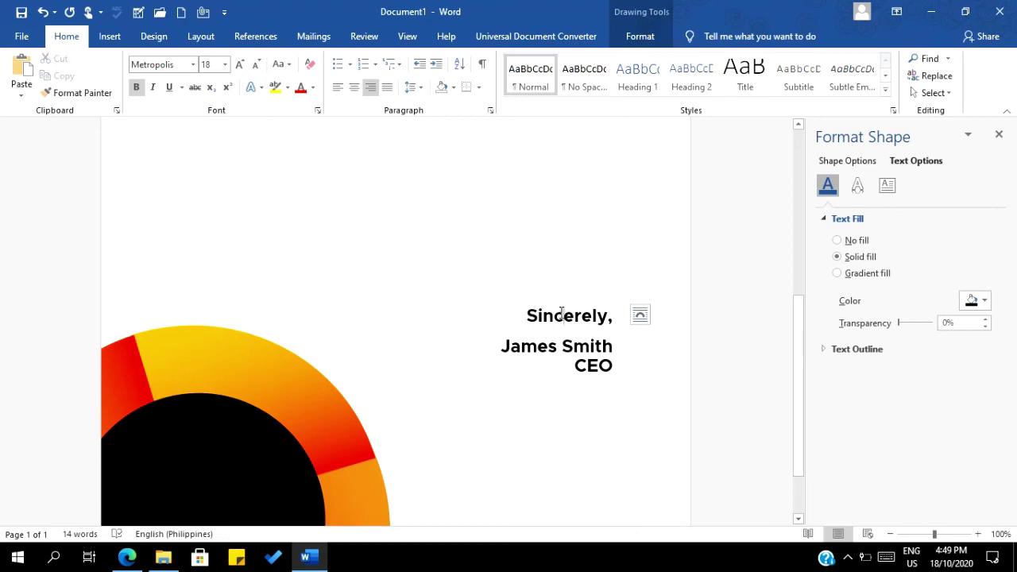
pyautogui.click(588, 355)
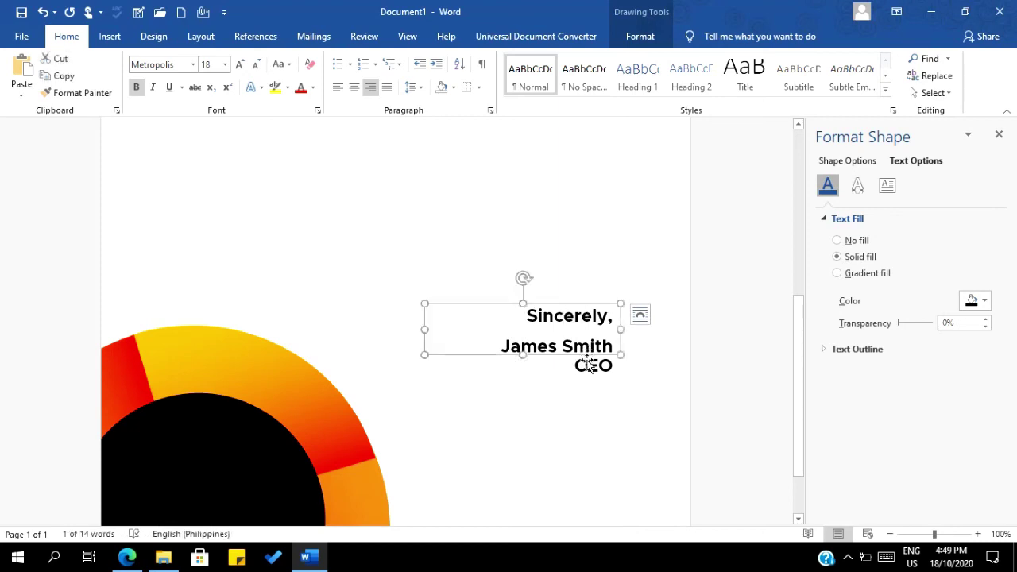
pyautogui.moveTo(578, 308); pyautogui.dragTo(578, 321)
pyautogui.click(999, 135)
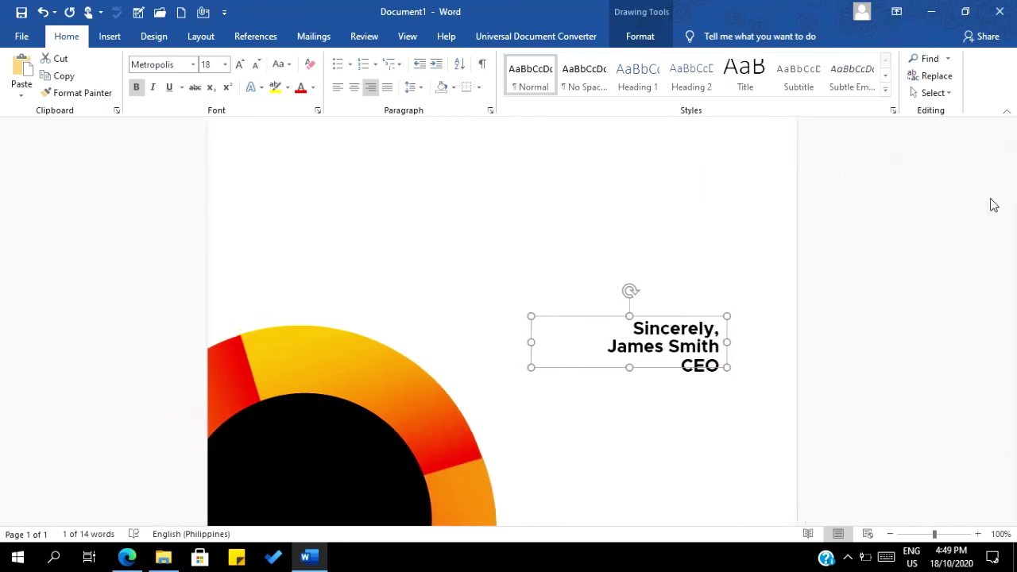
# - Zoom out to review the layout of the whole letterhead page
pyautogui.click(891, 534)
pyautogui.click(891, 534)
pyautogui.click(891, 534)
pyautogui.click(891, 534)
pyautogui.click(891, 534)
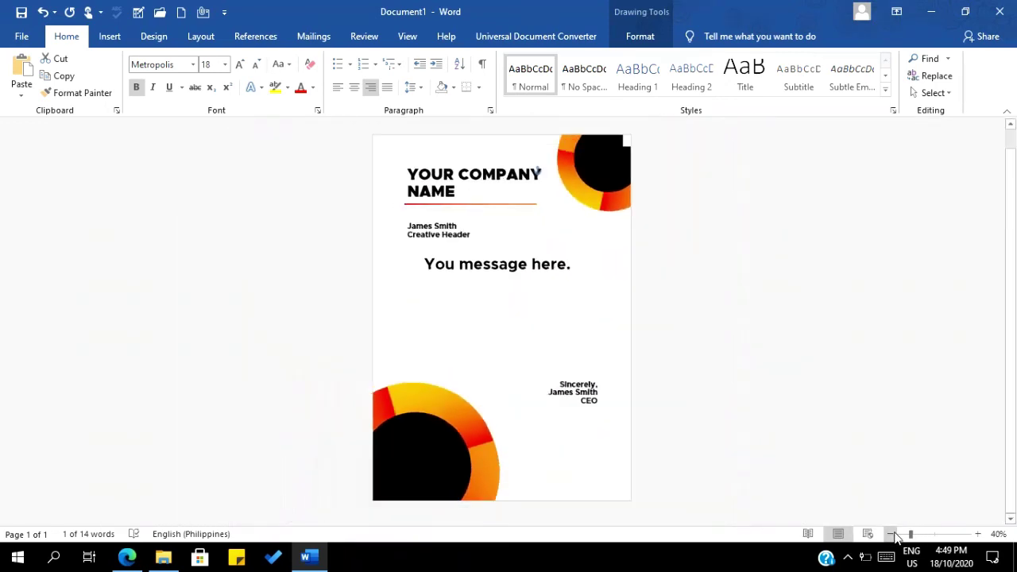
pyautogui.click(891, 534)
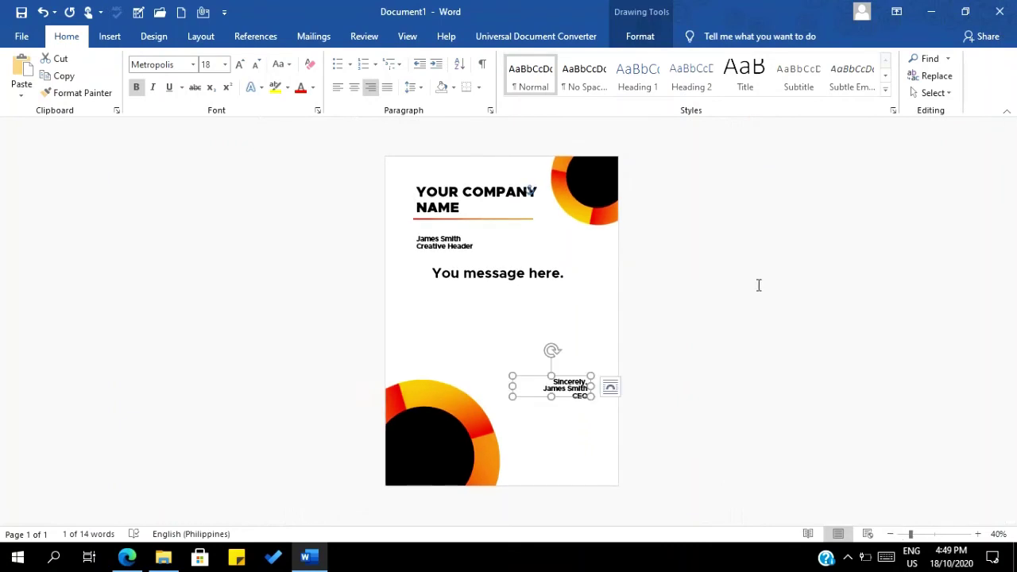